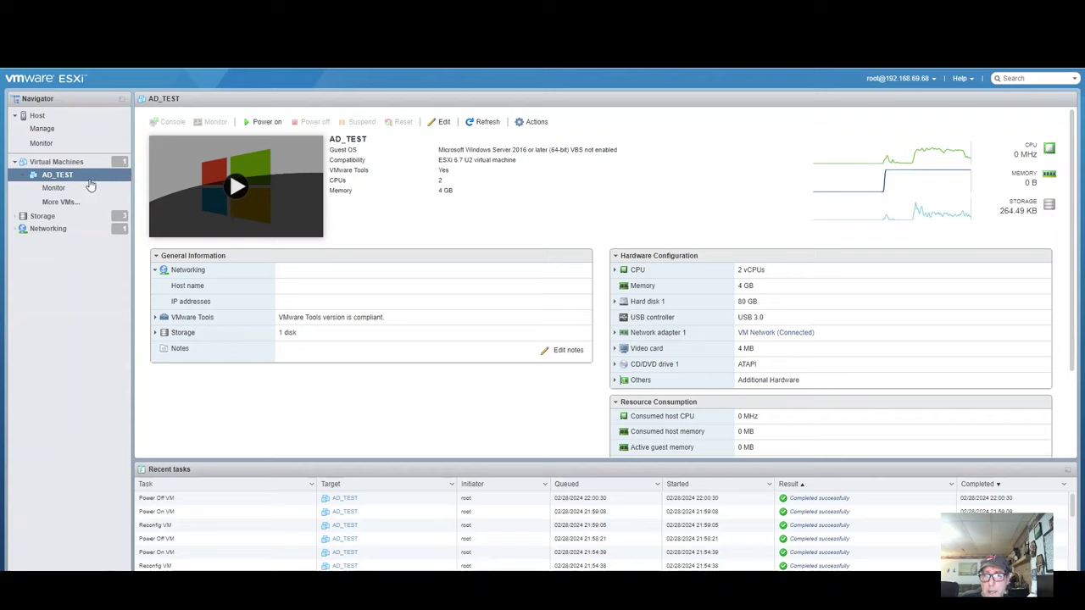
# Step: Set AD_TEST's CD/DVD Drive 1 to the clonezilla-live ISO from datastore1's ISO folder
pyautogui.rightClick(93, 180)
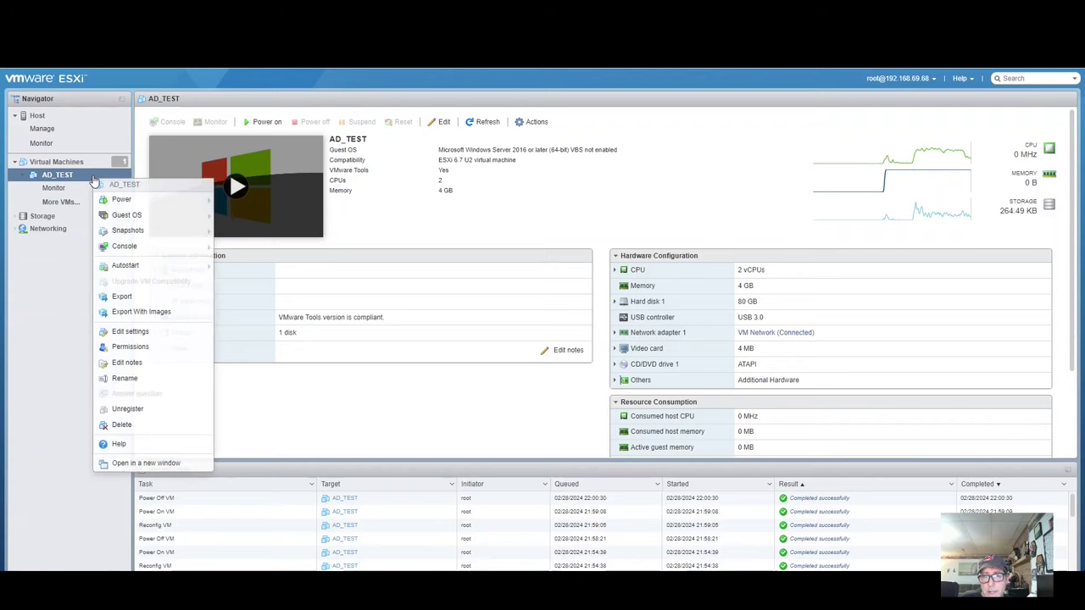
pyautogui.moveTo(129, 246)
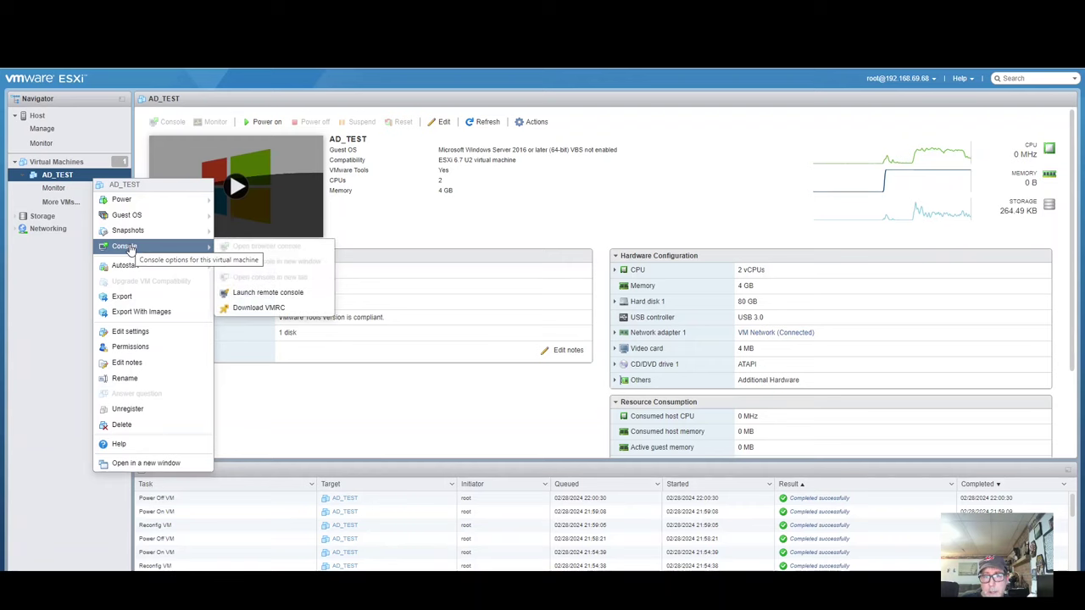
pyautogui.click(132, 332)
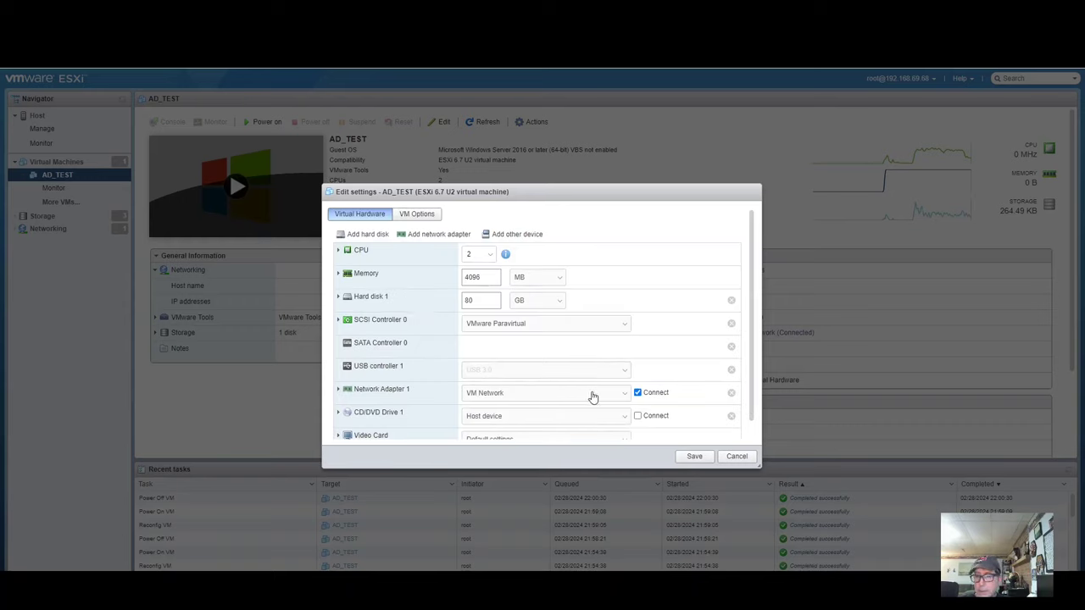
pyautogui.click(624, 416)
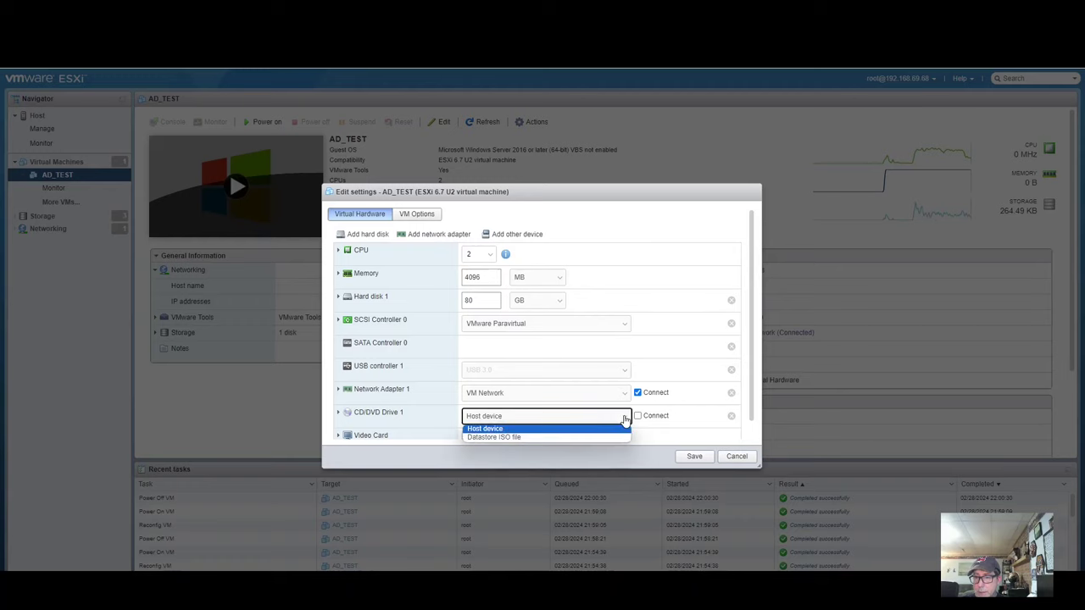
pyautogui.click(601, 436)
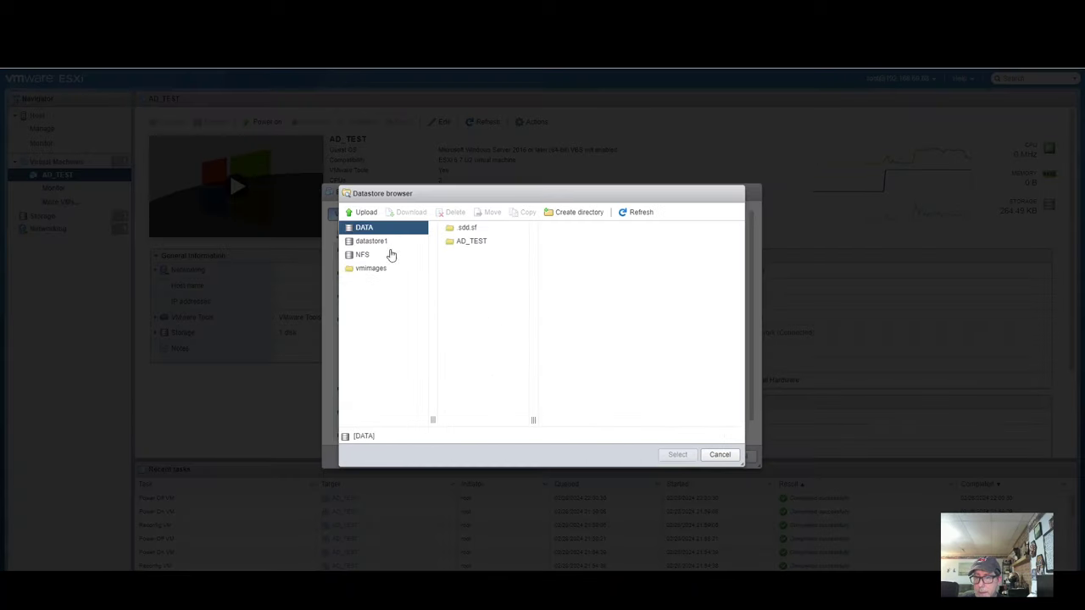
pyautogui.click(373, 244)
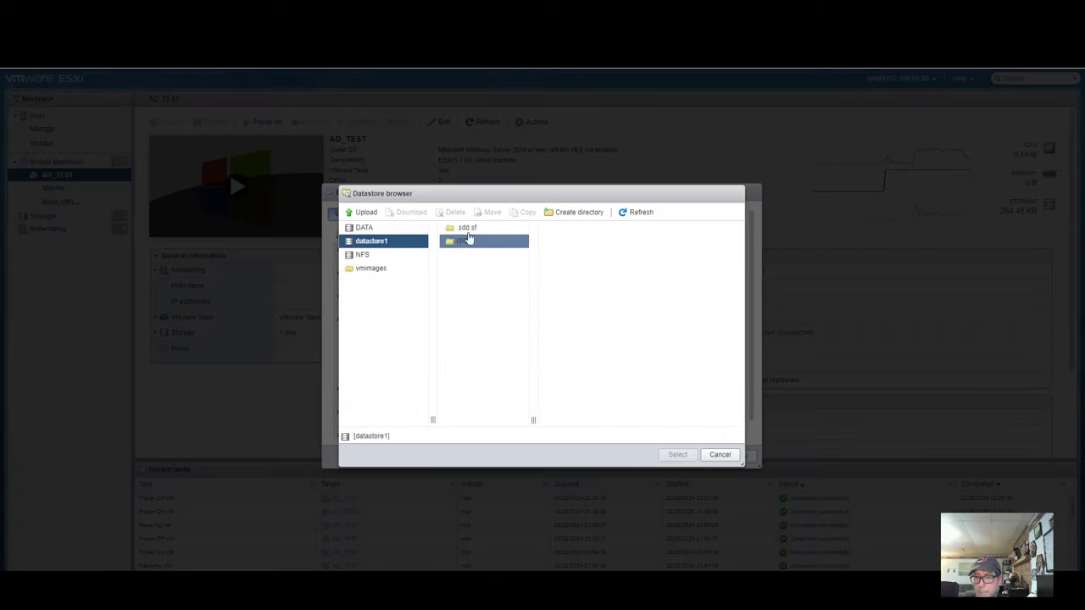
pyautogui.click(471, 242)
pyautogui.click(567, 229)
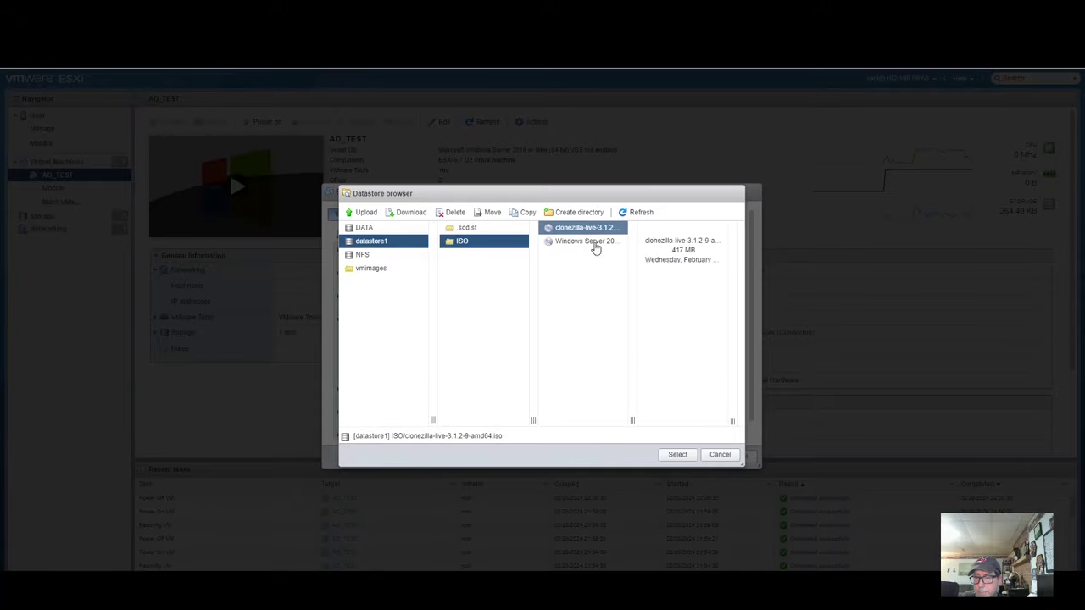
pyautogui.click(678, 455)
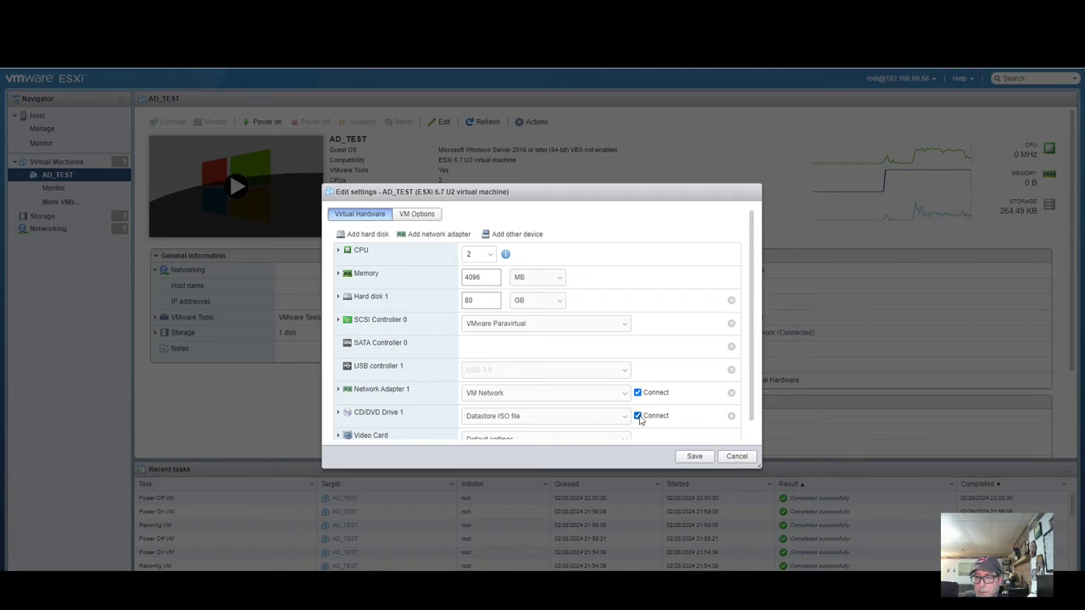
# Step: Switch AD_TEST's firmware to BIOS, enable Force BIOS setup, and save the VM
pyautogui.click(339, 412)
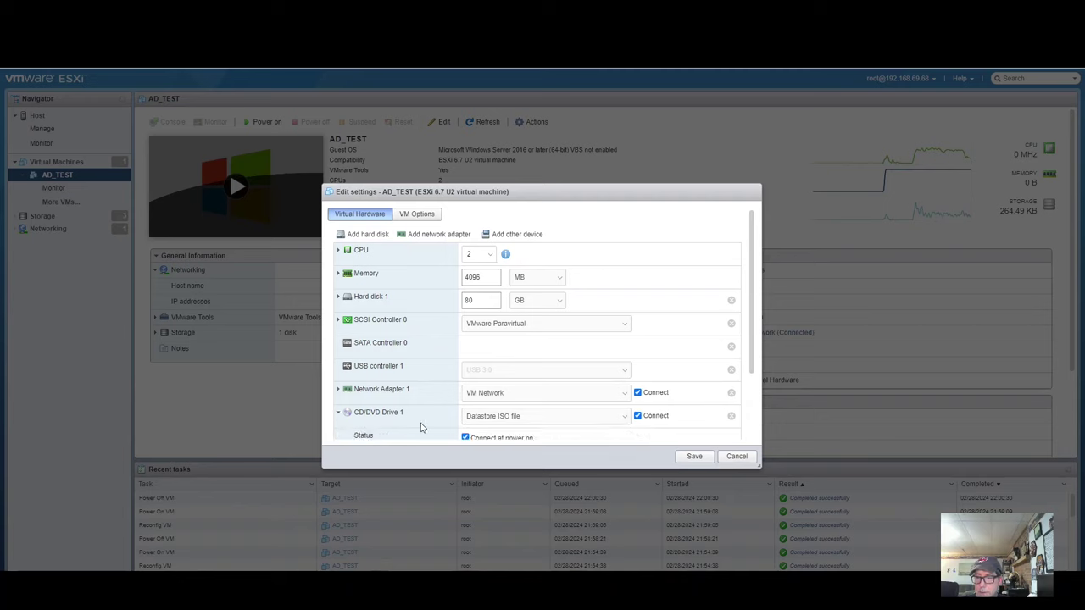
pyautogui.click(421, 222)
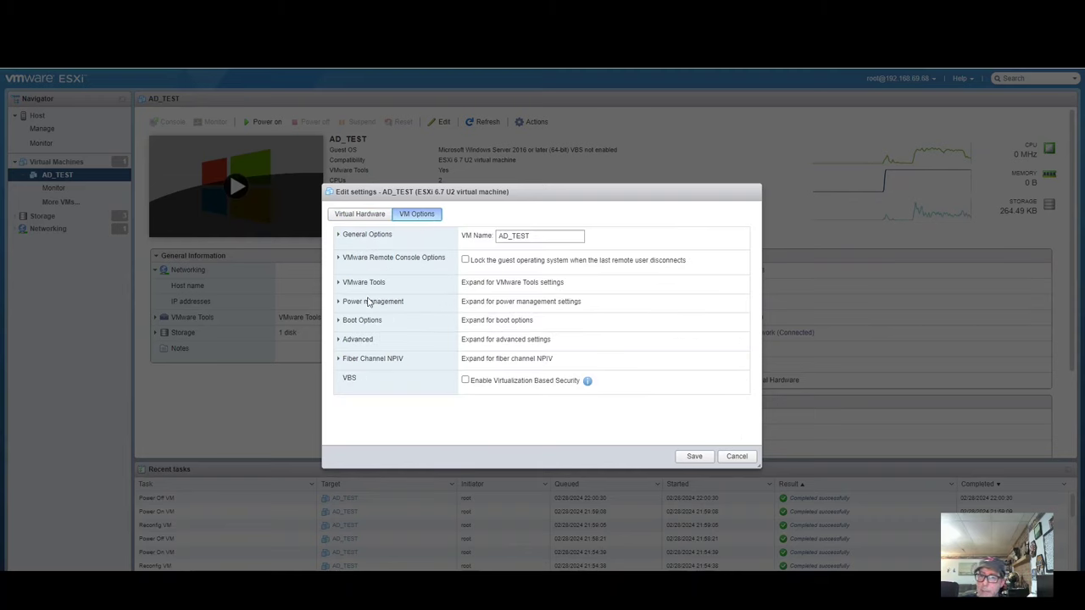
pyautogui.click(338, 322)
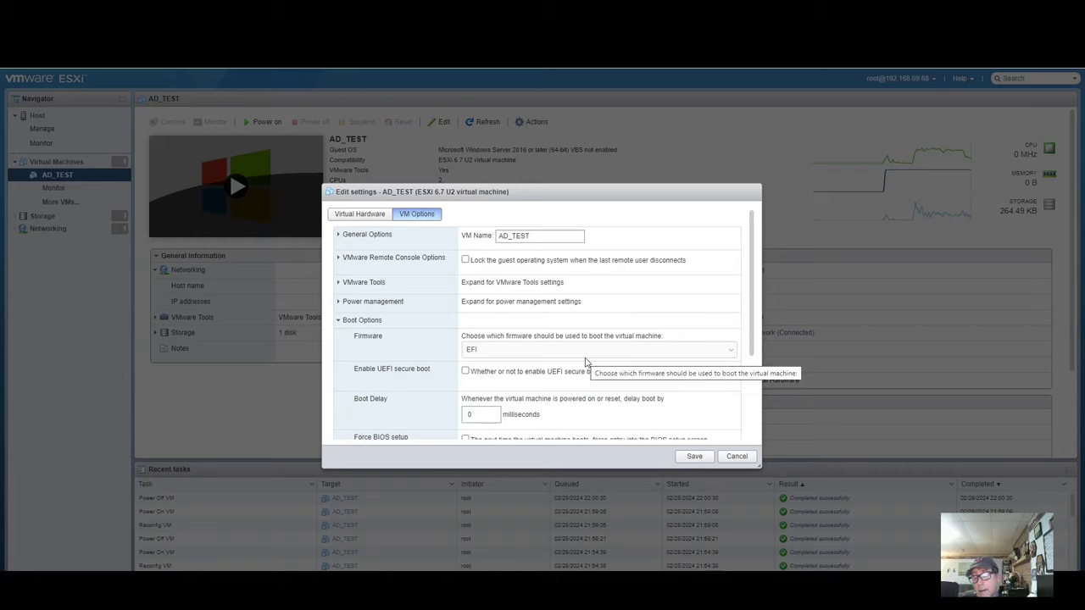
pyautogui.click(728, 351)
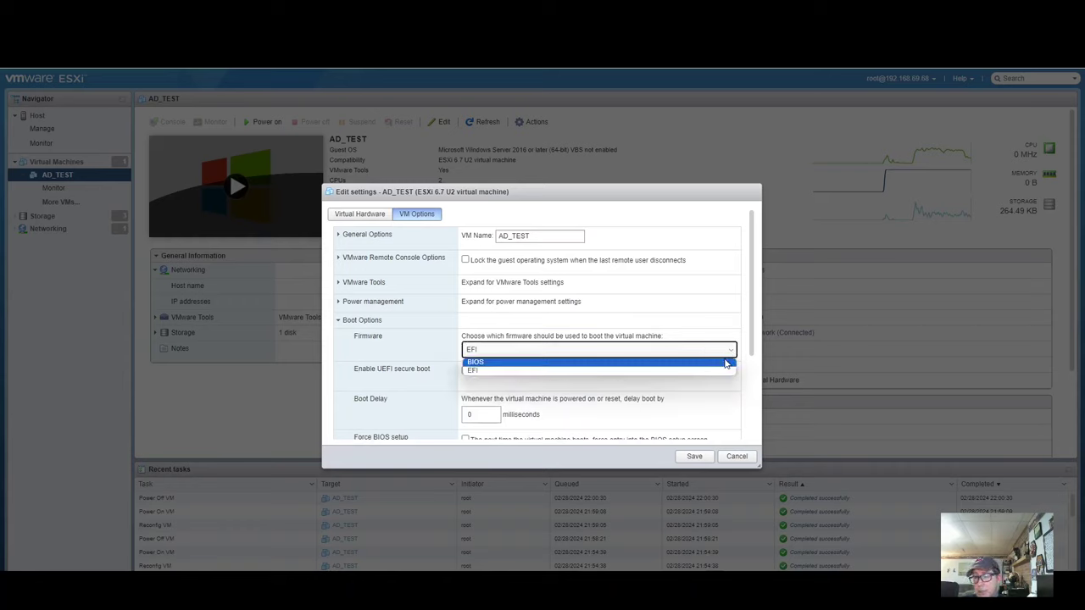
pyautogui.click(725, 362)
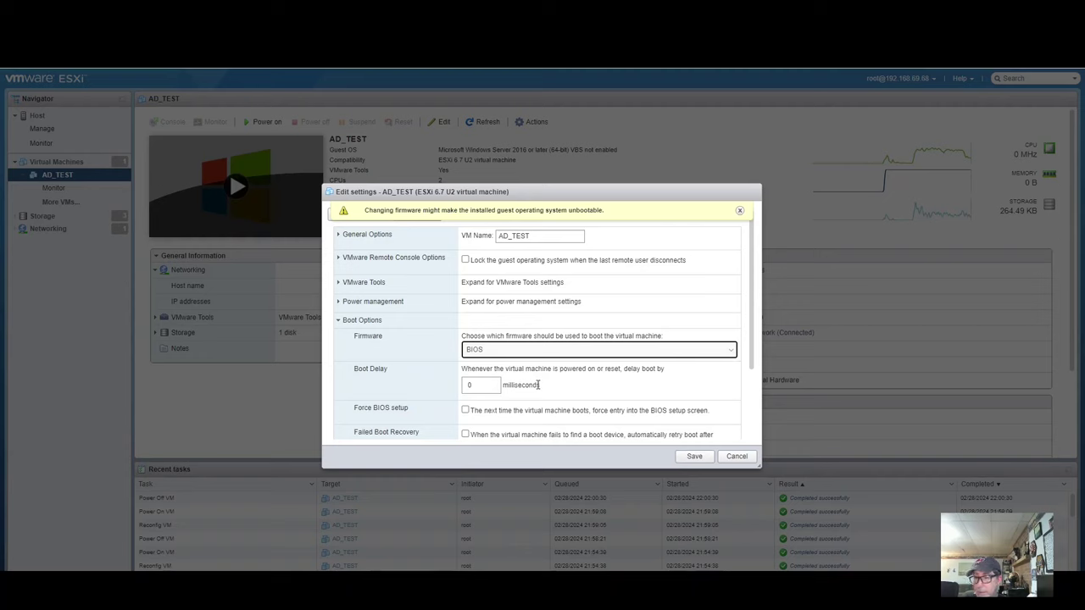
pyautogui.click(465, 410)
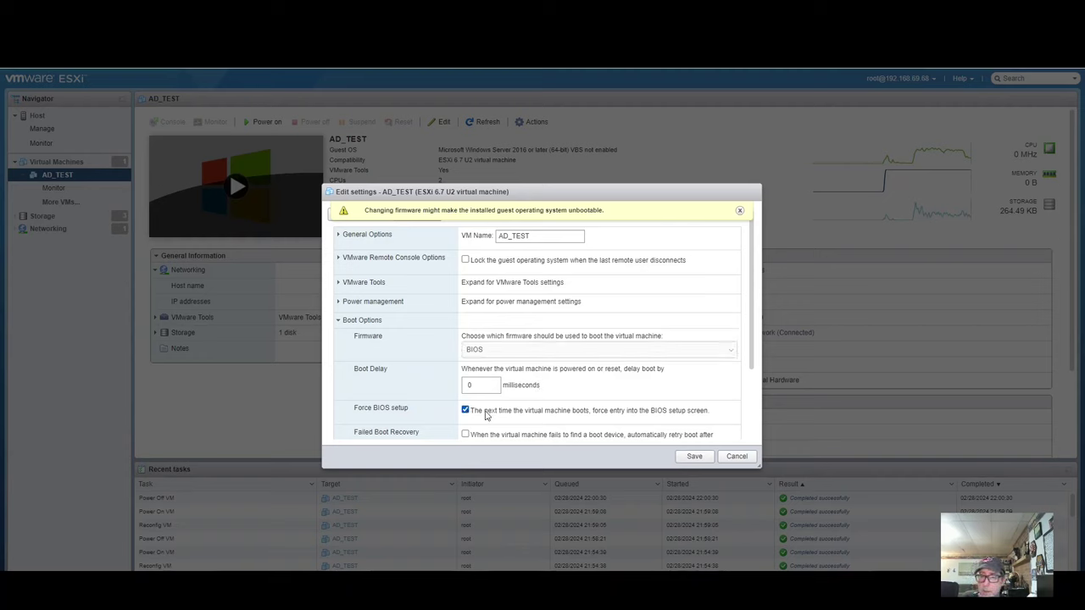
pyautogui.click(693, 458)
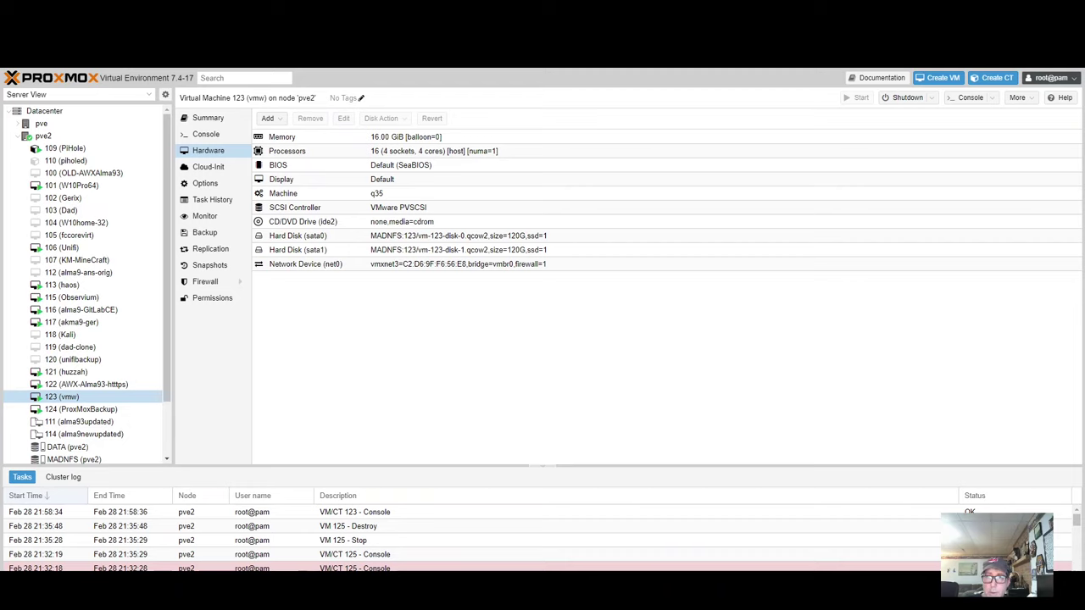
# Step: Start creating a new VM on node pve2 named TestAD
pyautogui.rightClick(44, 137)
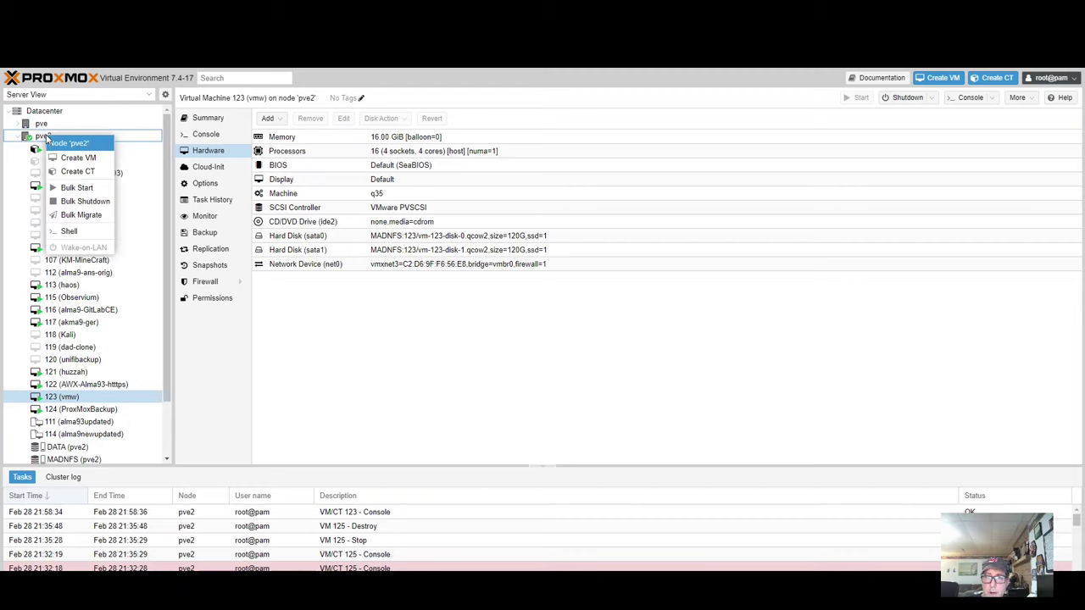
pyautogui.click(81, 159)
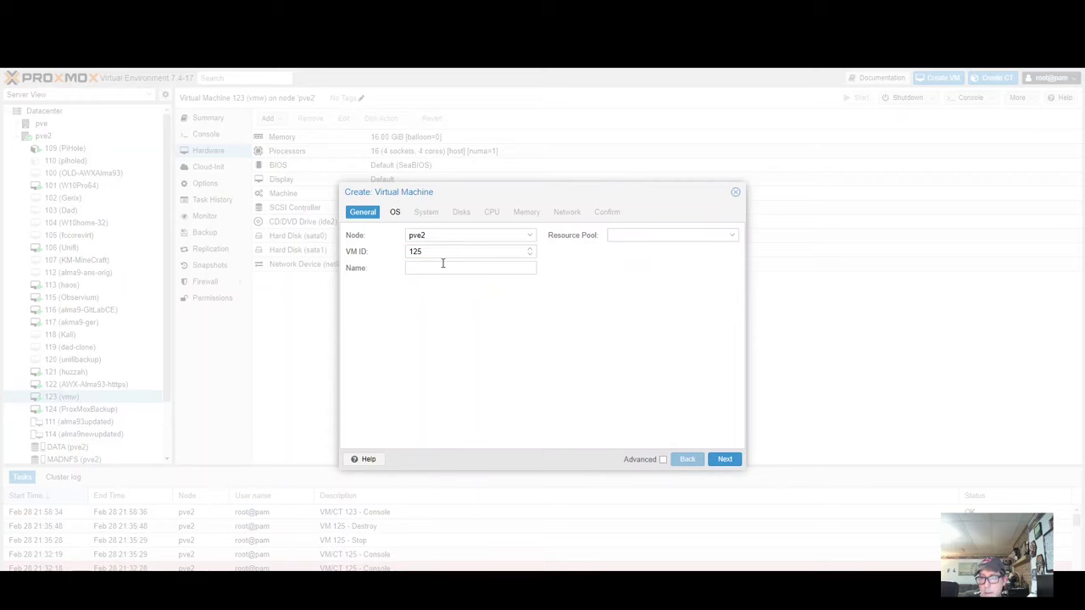
pyautogui.click(442, 263)
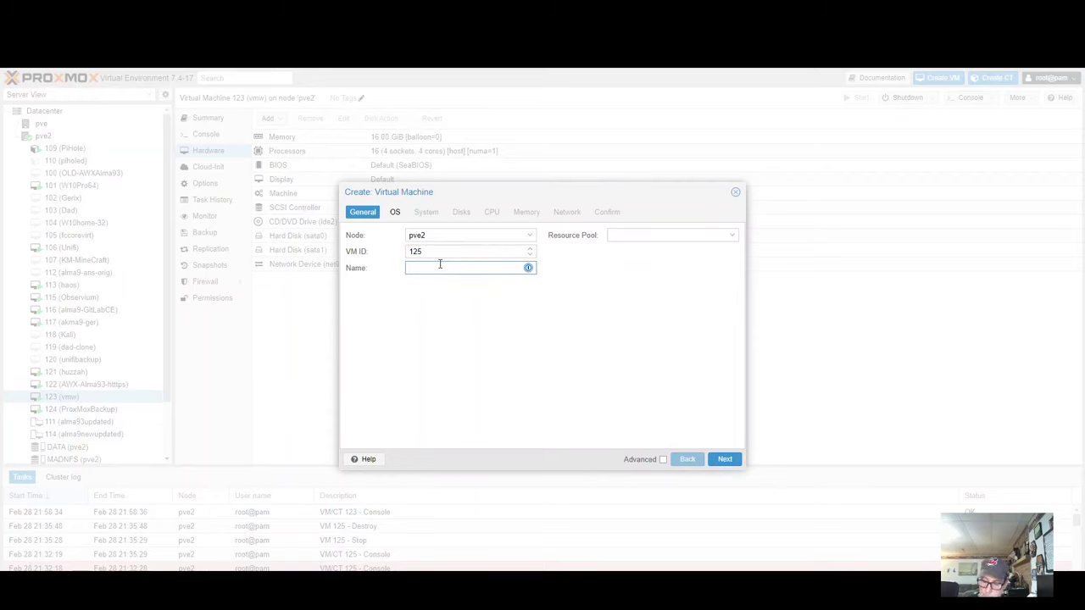
pyautogui.write('TestAD')
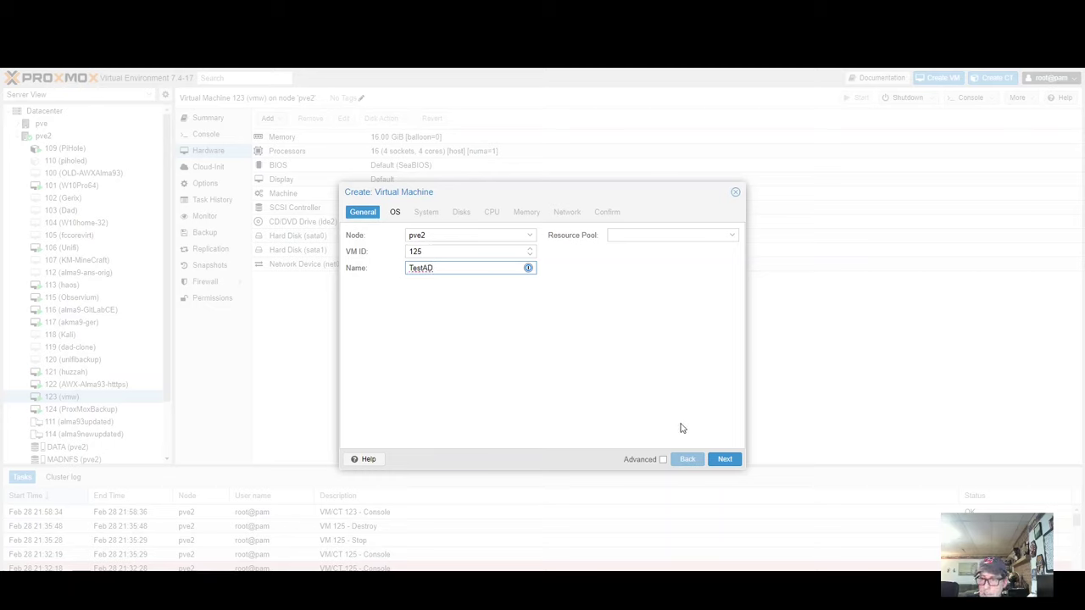
pyautogui.click(725, 460)
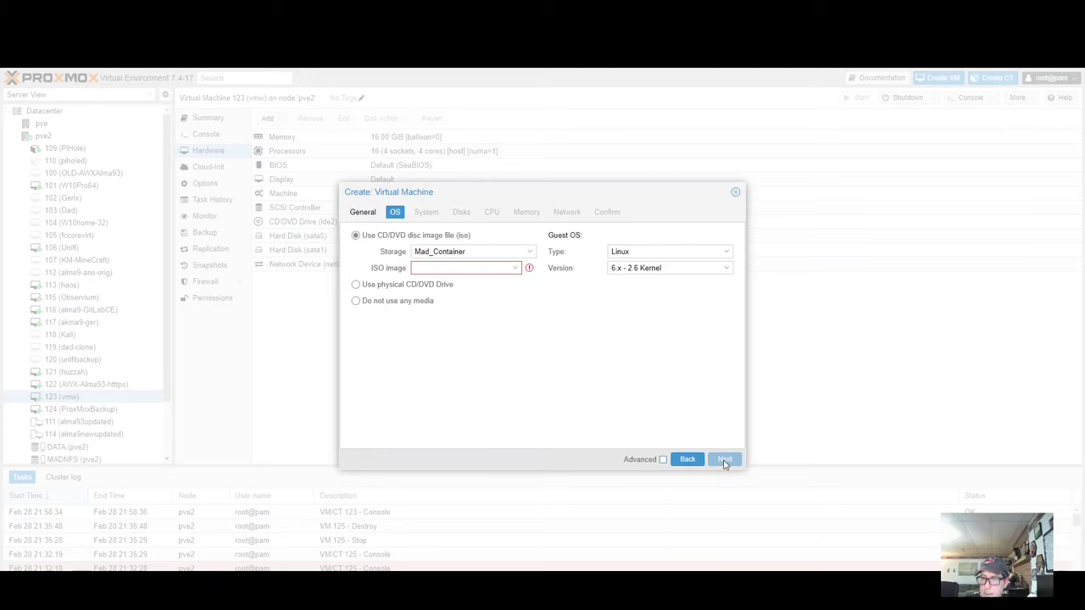
# Step: Choose clonezilla-live-3.1.2-9-amd64.iso as the VM's boot ISO image
pyautogui.click(513, 270)
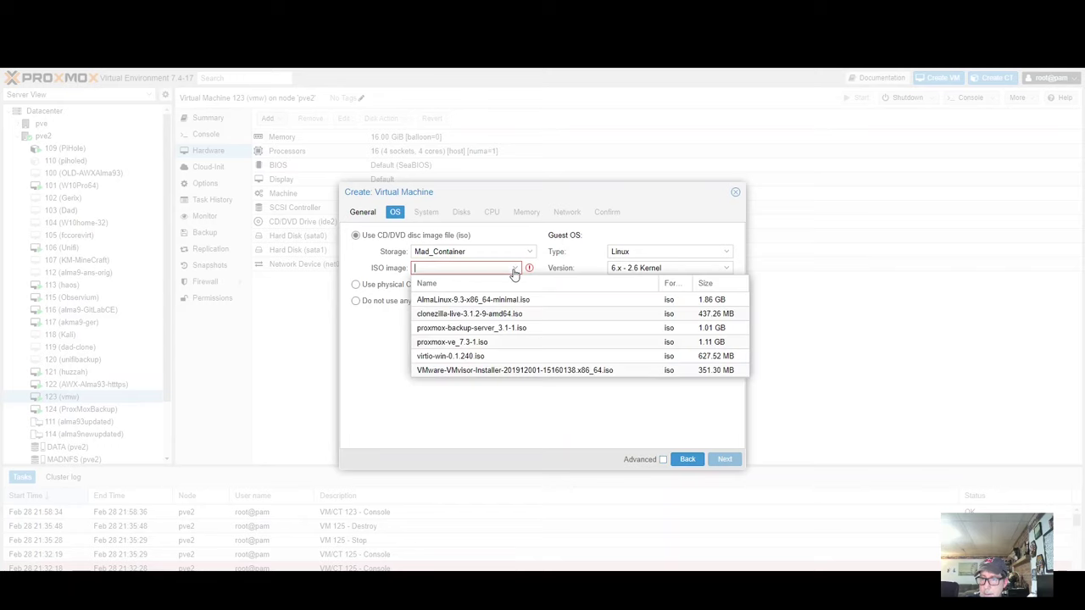
pyautogui.click(492, 318)
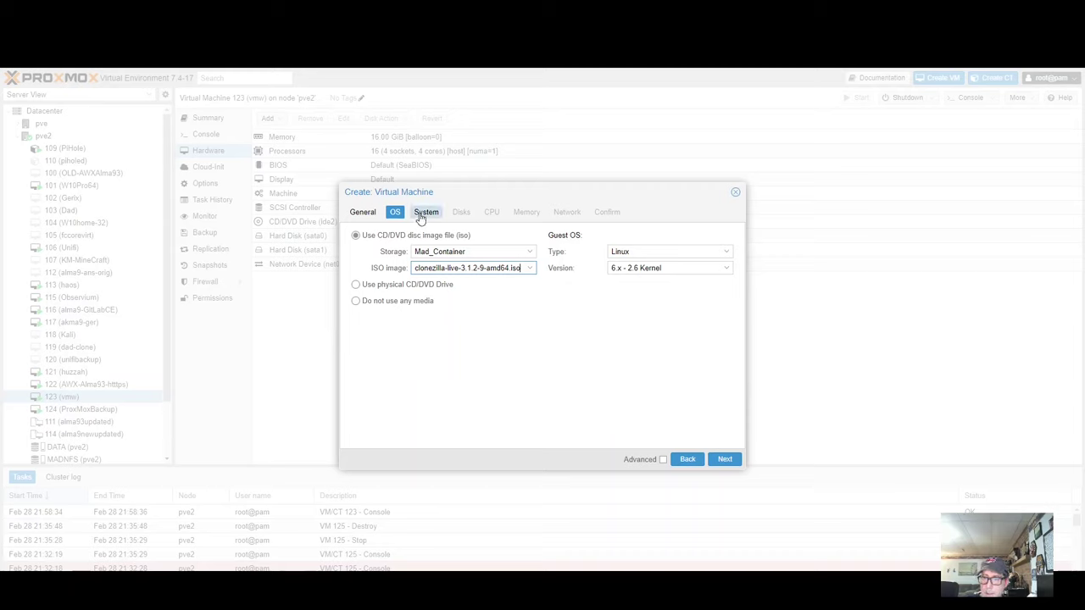
pyautogui.click(723, 460)
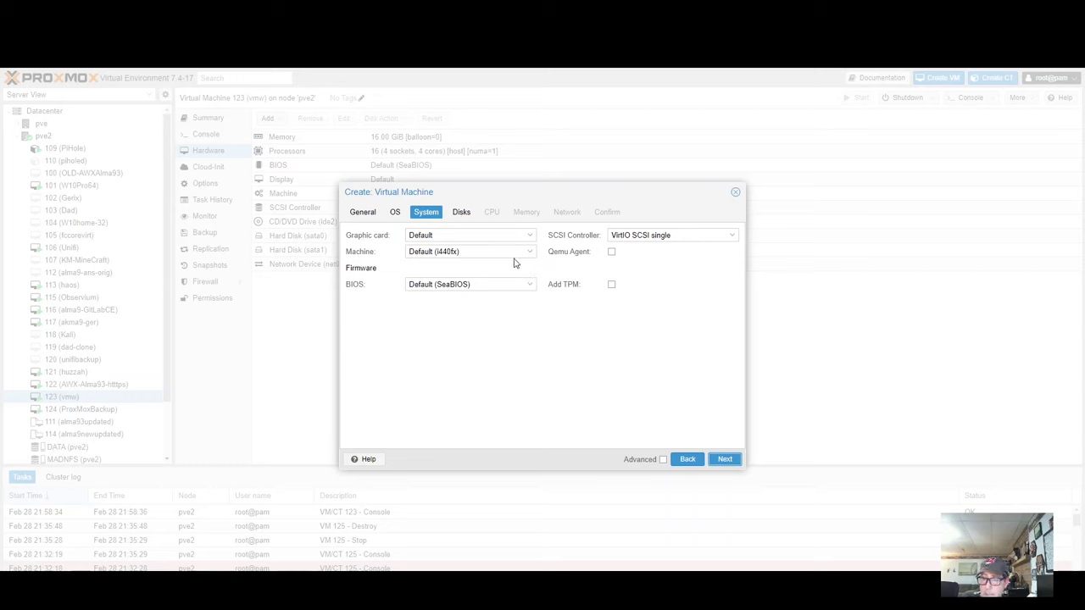
# Step: Give the new VM an 80 GiB SCSI disk on MADNFS storage in QEMU image format
pyautogui.click(473, 217)
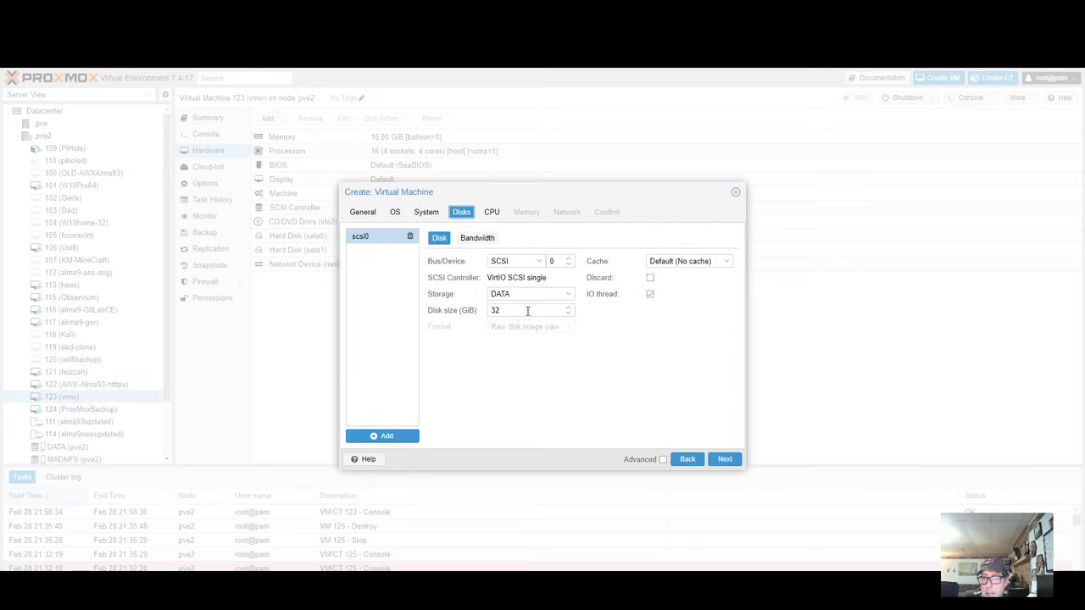
pyautogui.moveTo(528, 310); pyautogui.dragTo(489, 314)
pyautogui.write('80')
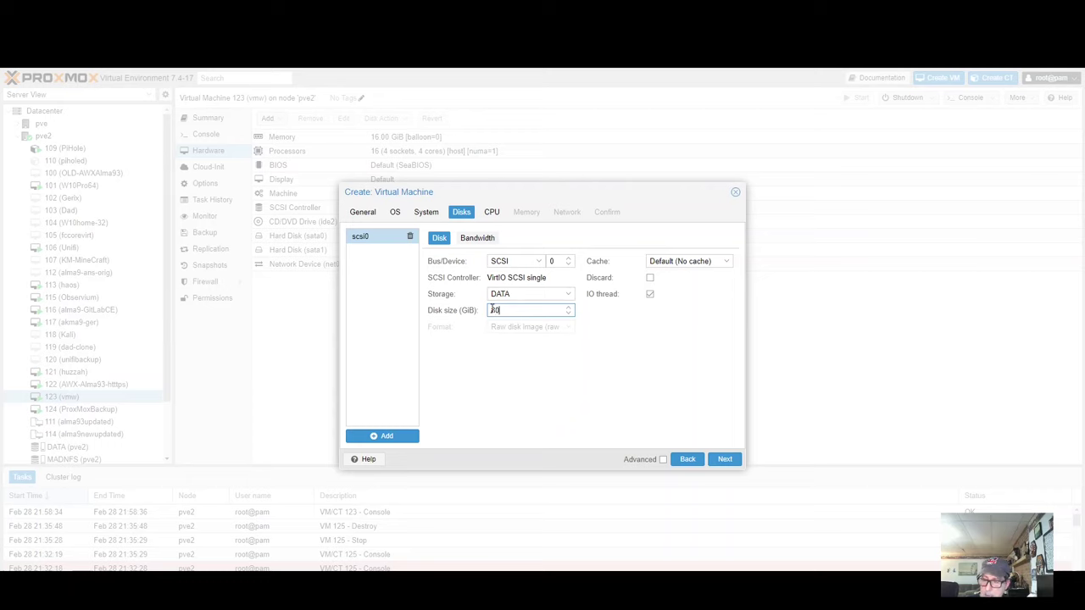
pyautogui.click(540, 265)
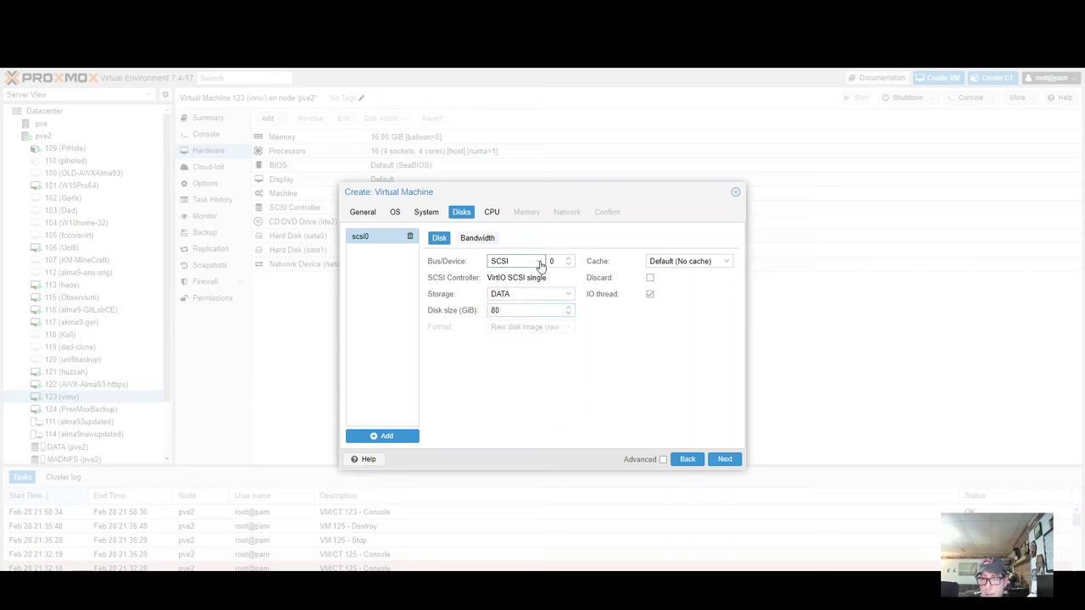
pyautogui.click(619, 319)
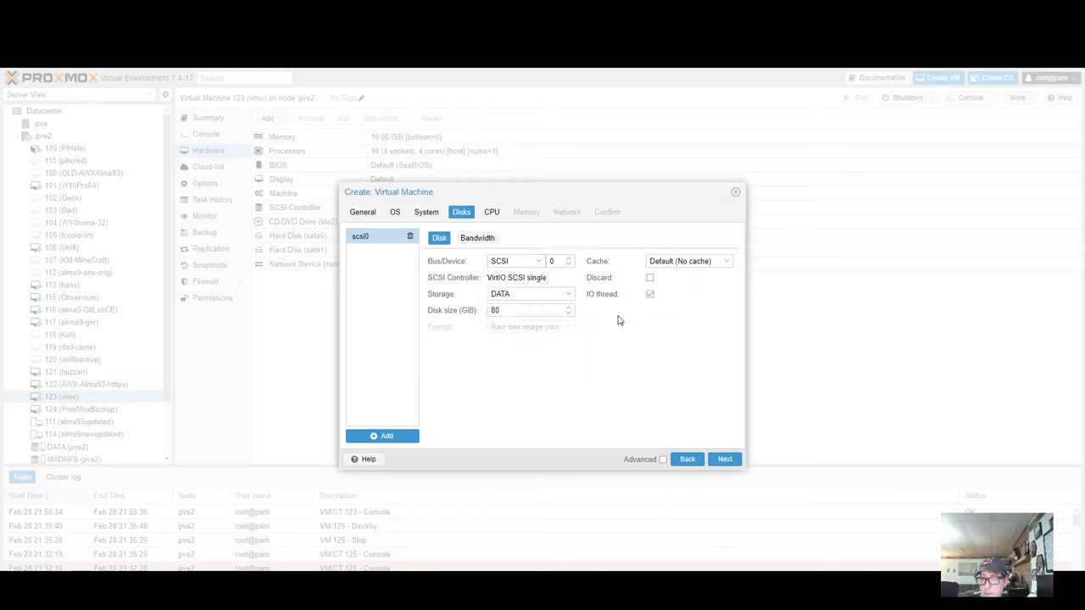
pyautogui.click(567, 295)
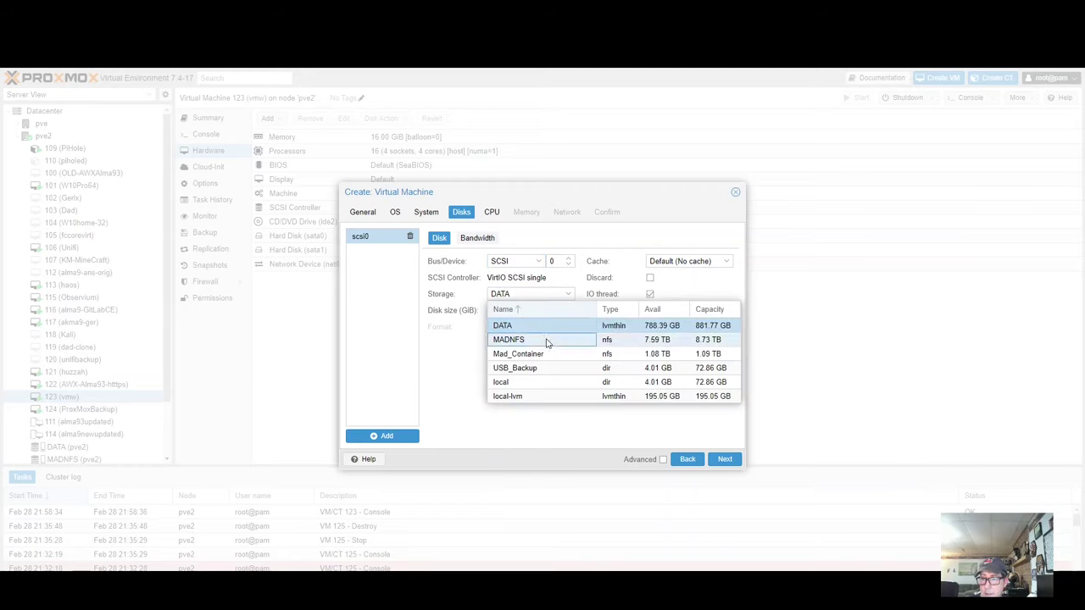
pyautogui.click(546, 342)
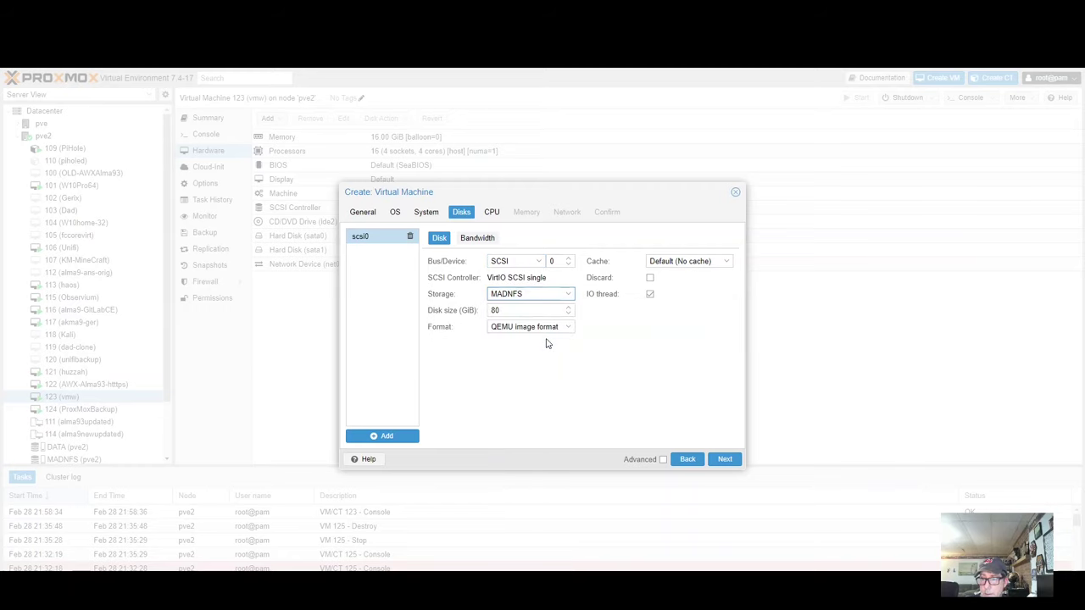
pyautogui.click(726, 465)
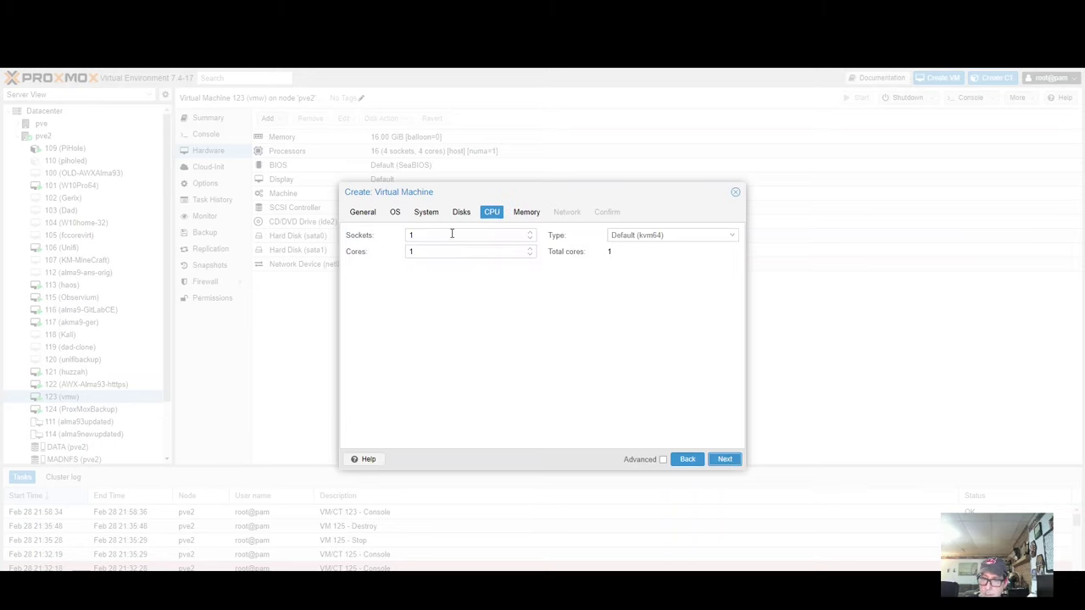
# Step: Set the VM's CPU to 2 sockets with 2 cores each and memory to 4096 MiB
pyautogui.doubleClick(423, 237)
pyautogui.write('2')
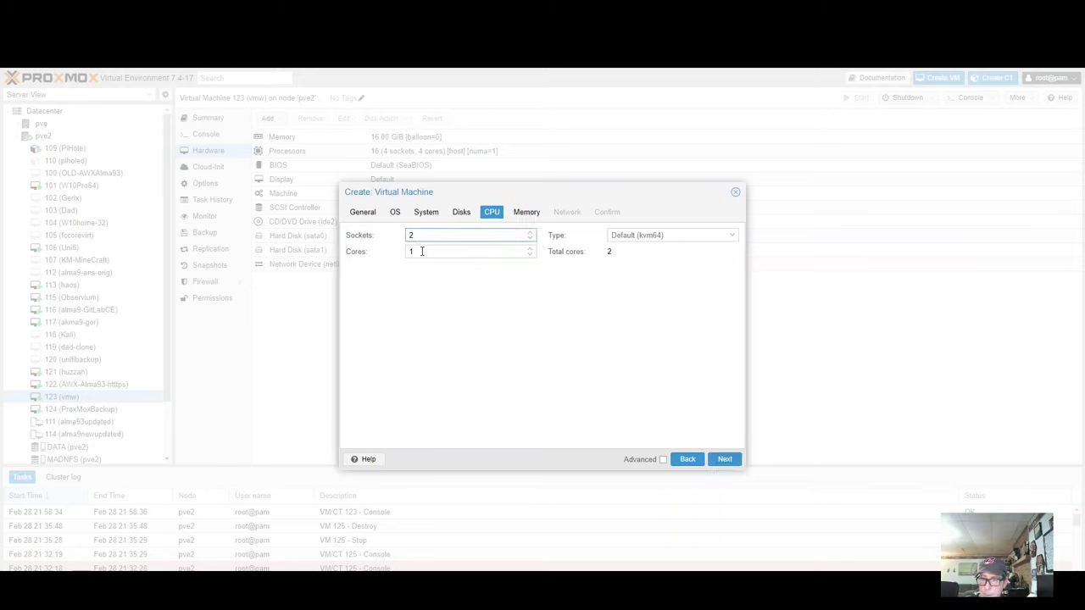
pyautogui.doubleClick(422, 251)
pyautogui.write('2')
pyautogui.click(524, 213)
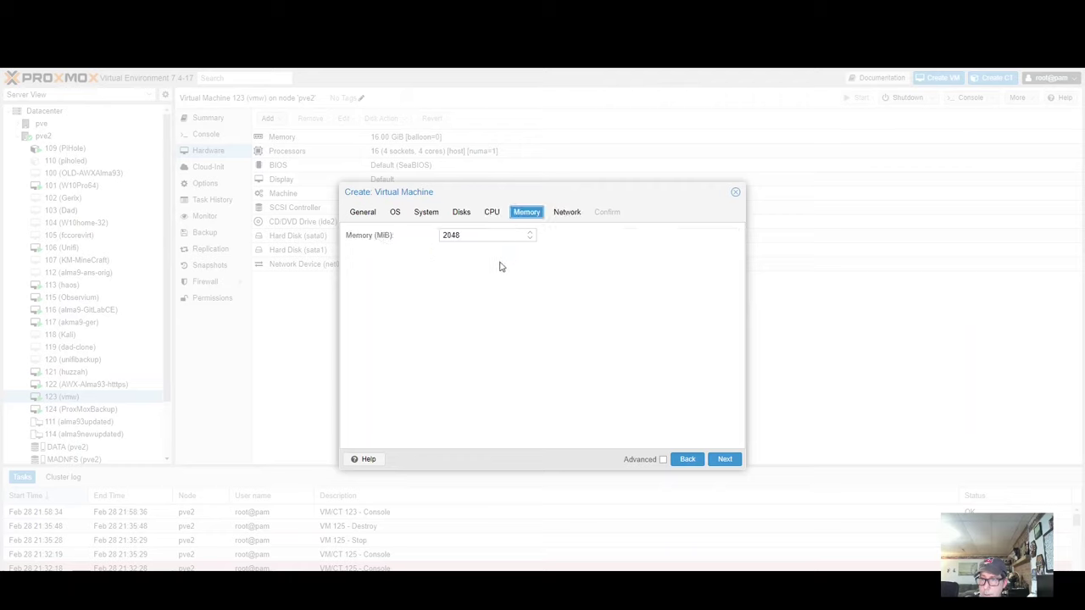
pyautogui.doubleClick(460, 237)
pyautogui.write('4096')
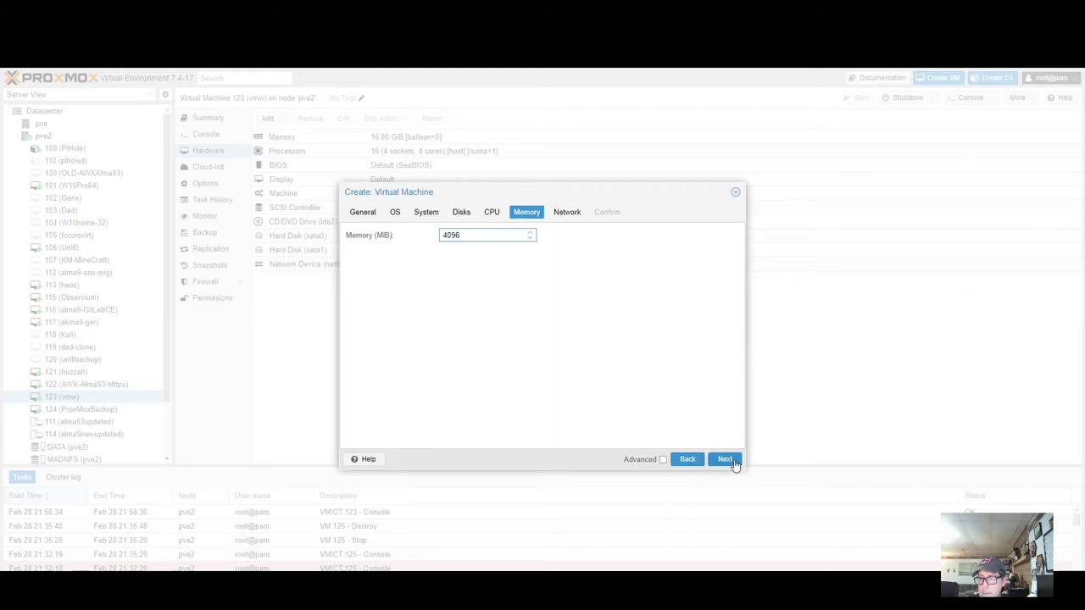
# Step: Keep the VirtIO network adapter on vmbr0 and finish creating the TestAD VM
pyautogui.click(734, 463)
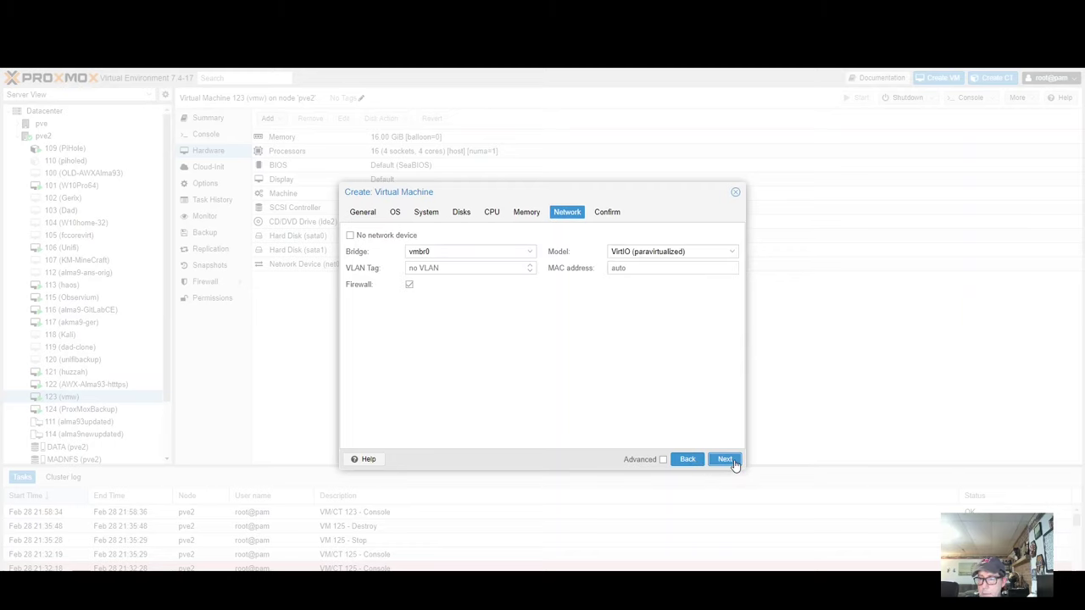
pyautogui.click(734, 462)
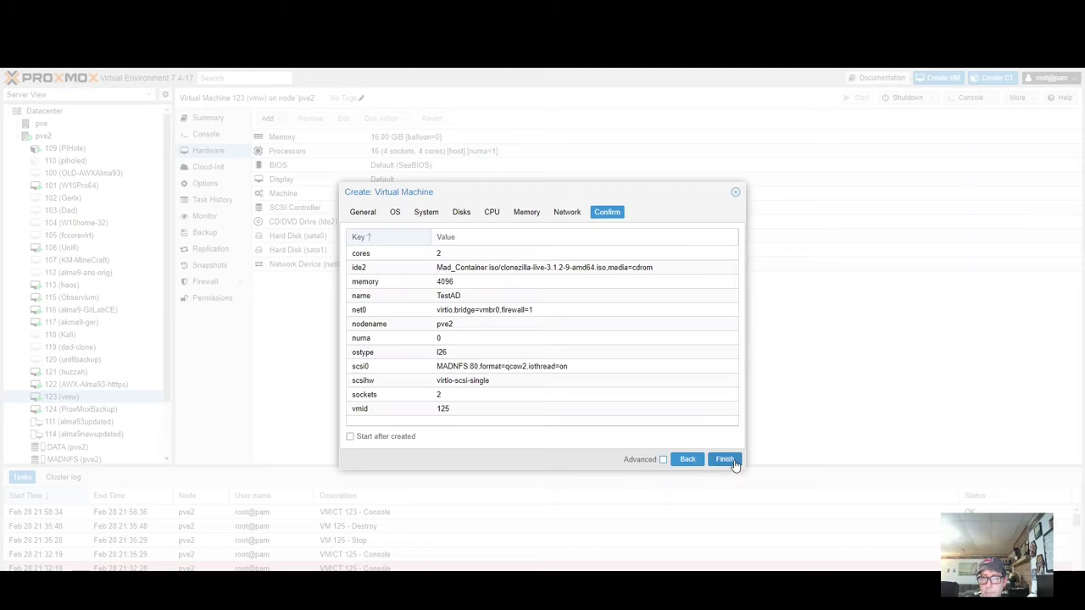
pyautogui.click(726, 460)
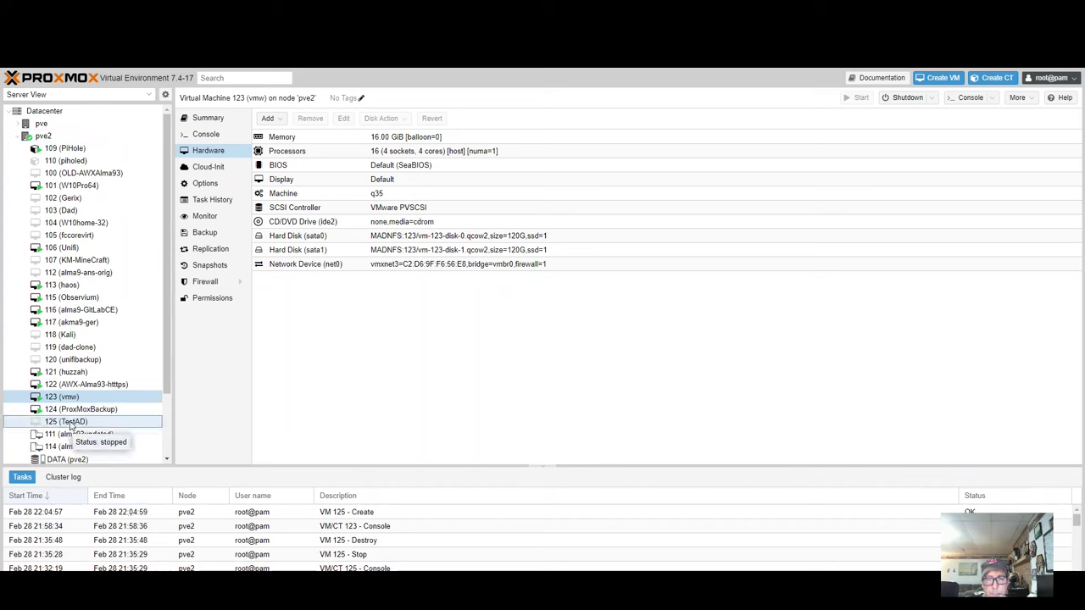
# Step: Select VM 125 (TestAD) to view its hardware: 4 GiB memory, 2×2 CPUs, 80G disk
pyautogui.rightClick(70, 423)
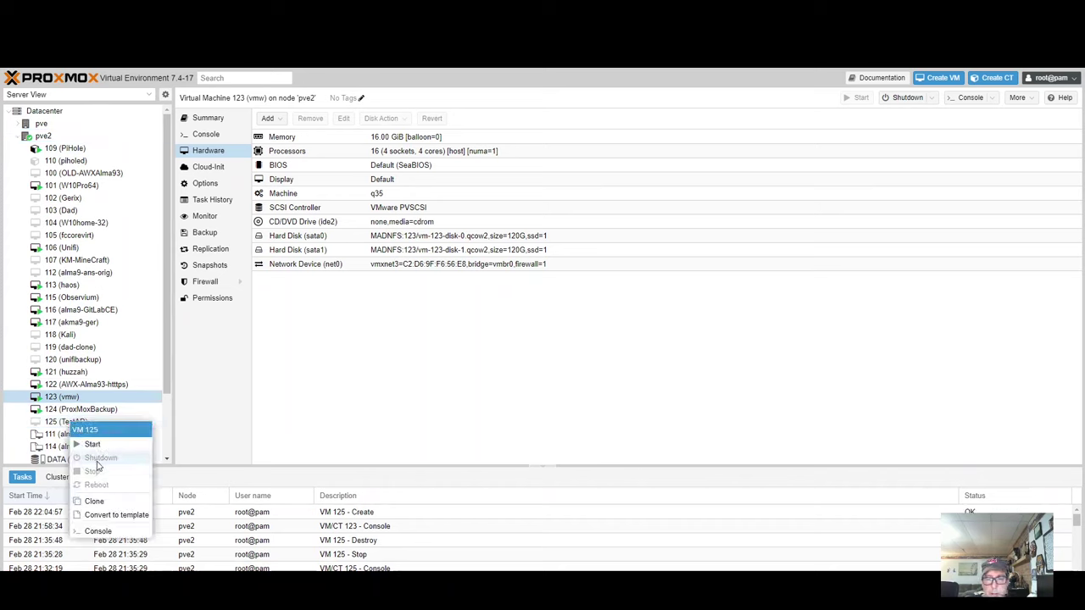
pyautogui.click(66, 423)
pyautogui.rightClick(65, 424)
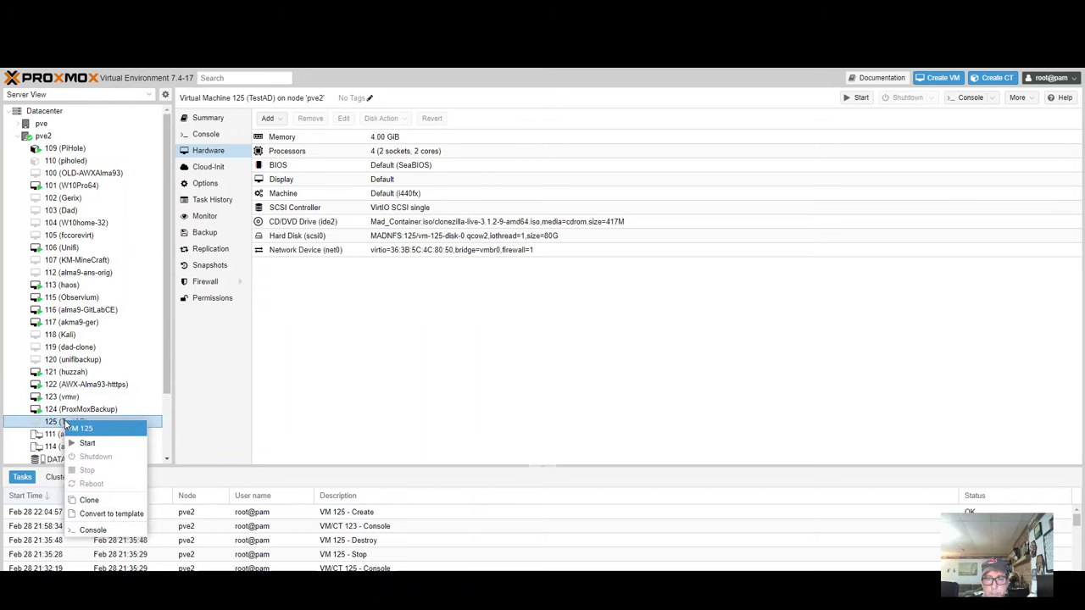
pyautogui.click(213, 154)
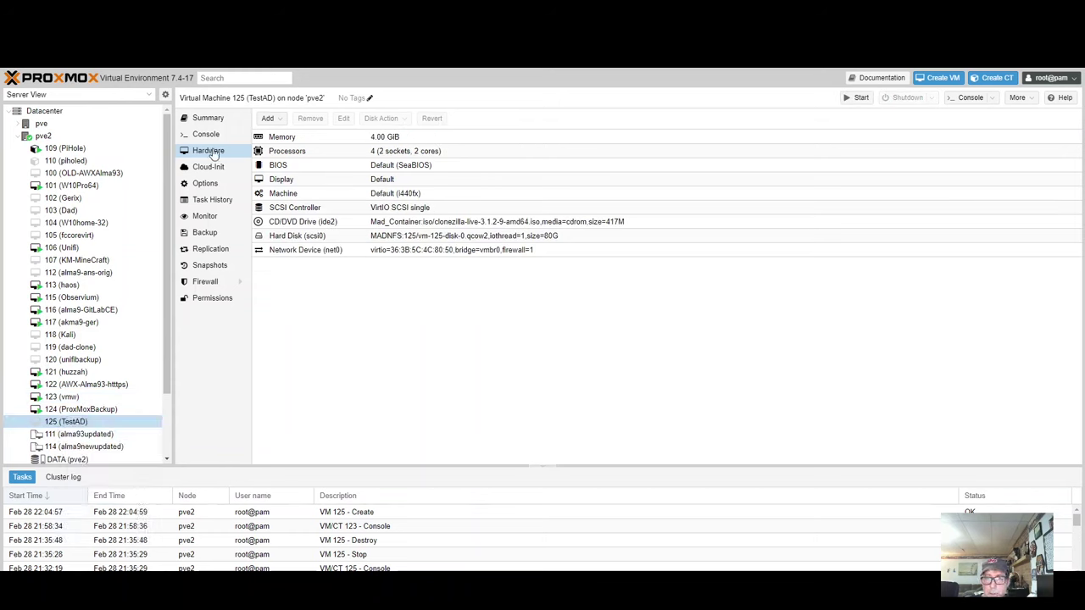
# Step: Set TestAD's boot order to ide2 CD first, then scsi0 disk, with net0 disabled
pyautogui.click(214, 185)
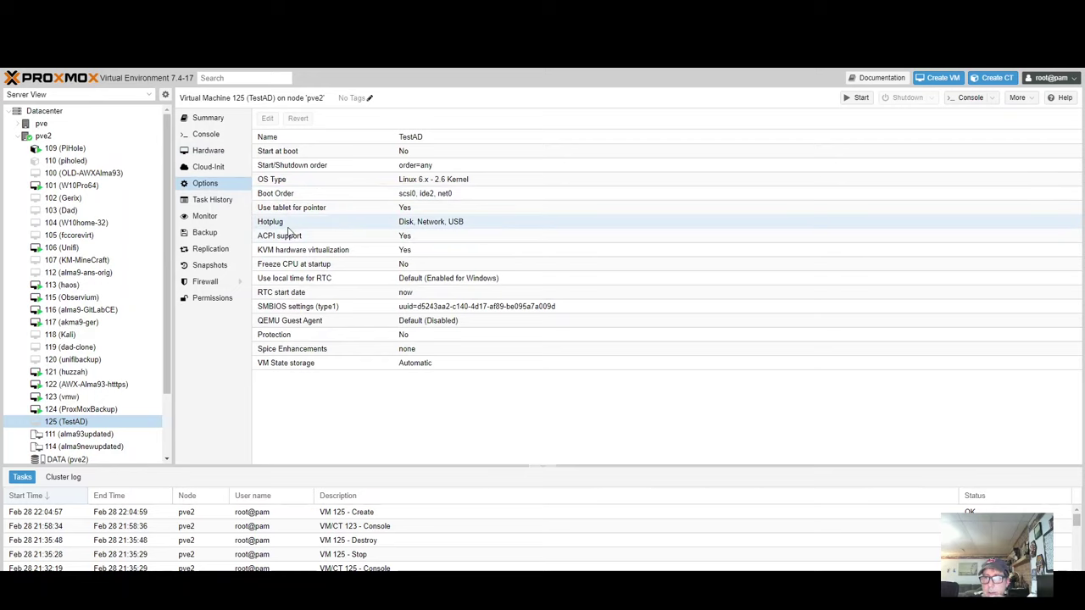
pyautogui.click(280, 194)
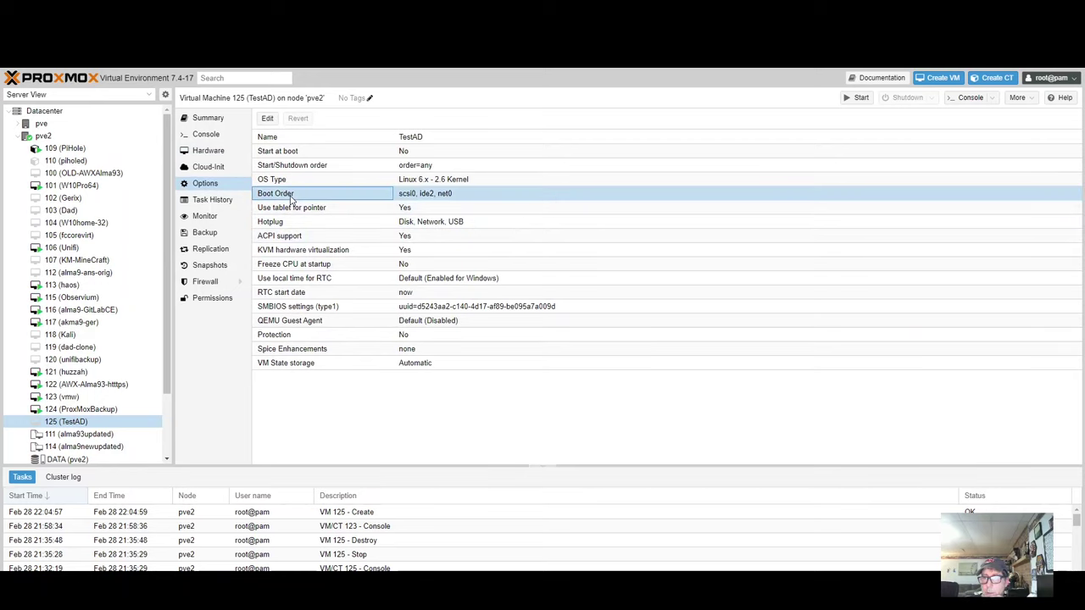
pyautogui.doubleClick(291, 195)
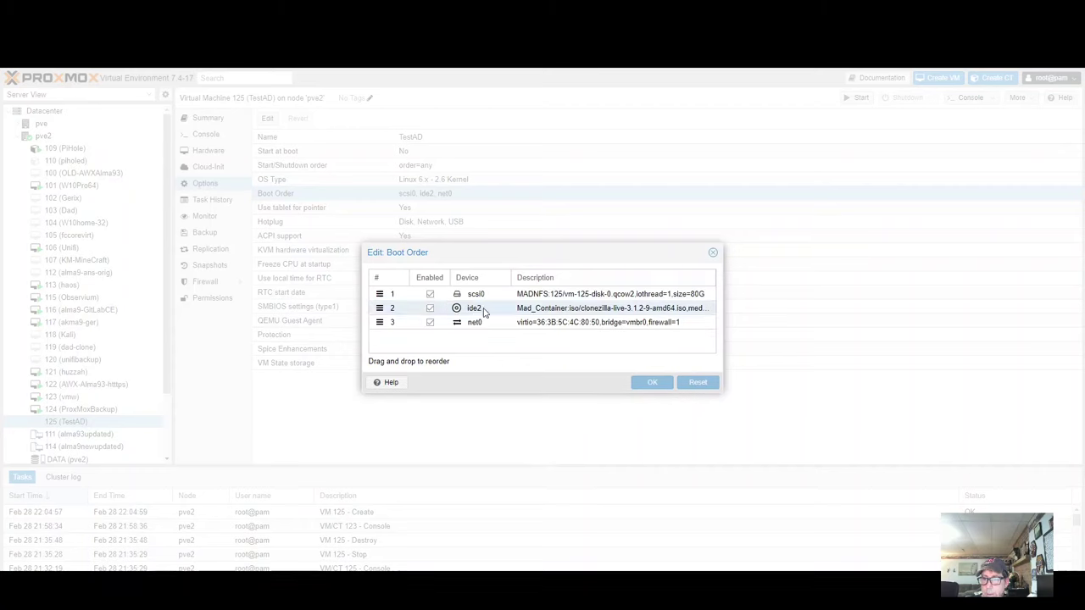
pyautogui.moveTo(484, 312); pyautogui.dragTo(483, 296)
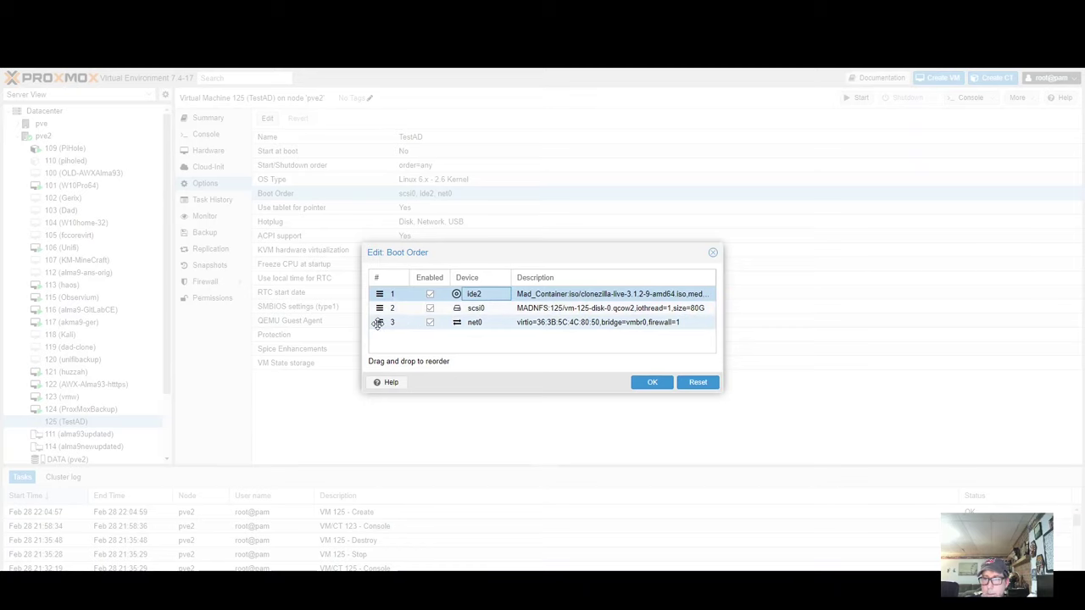
pyautogui.click(430, 323)
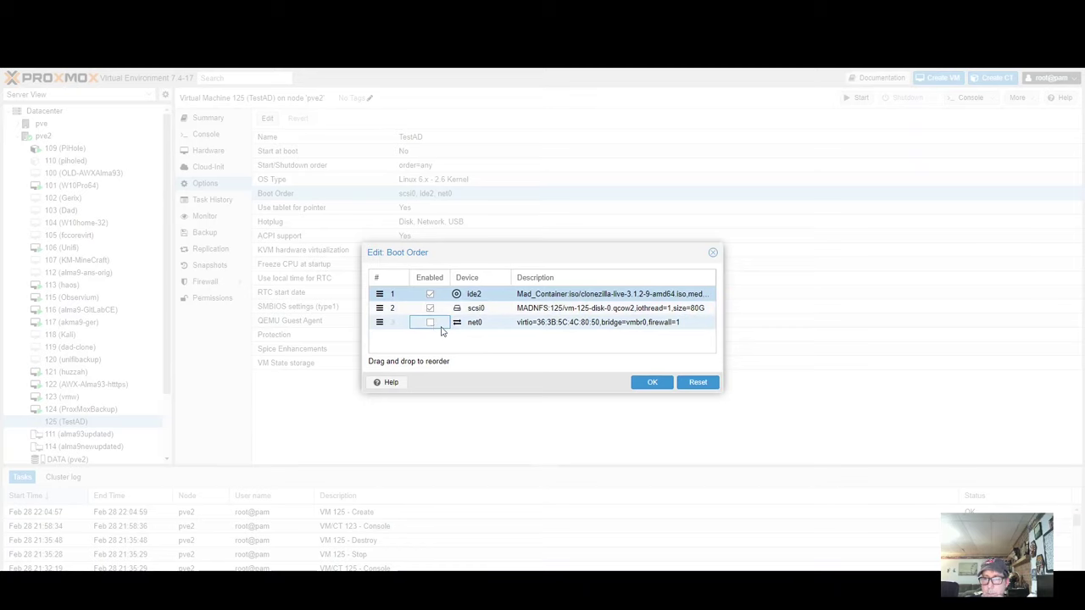
pyautogui.click(646, 381)
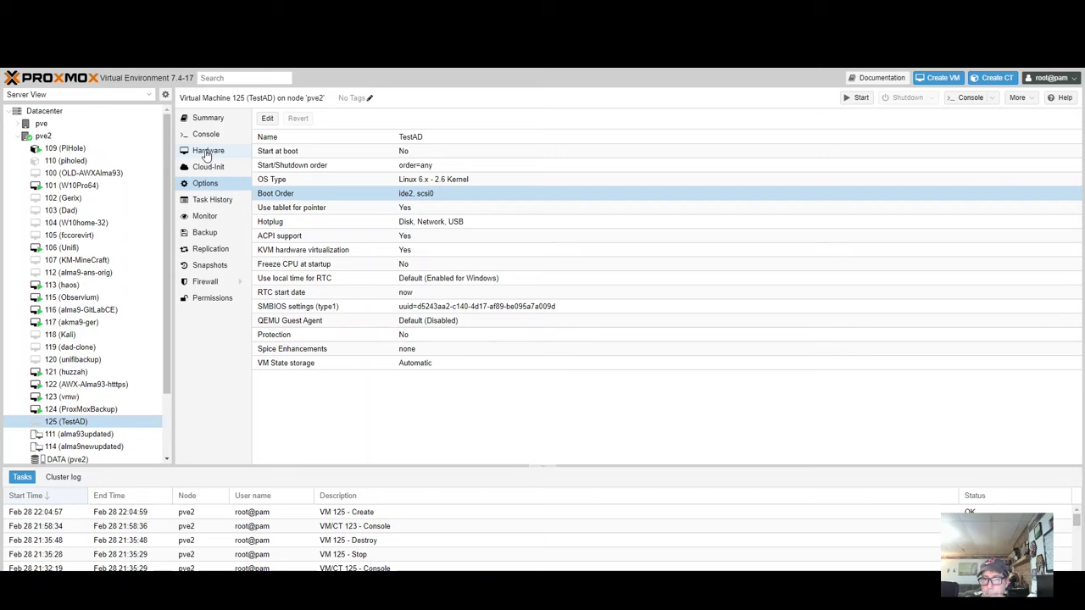
pyautogui.click(208, 152)
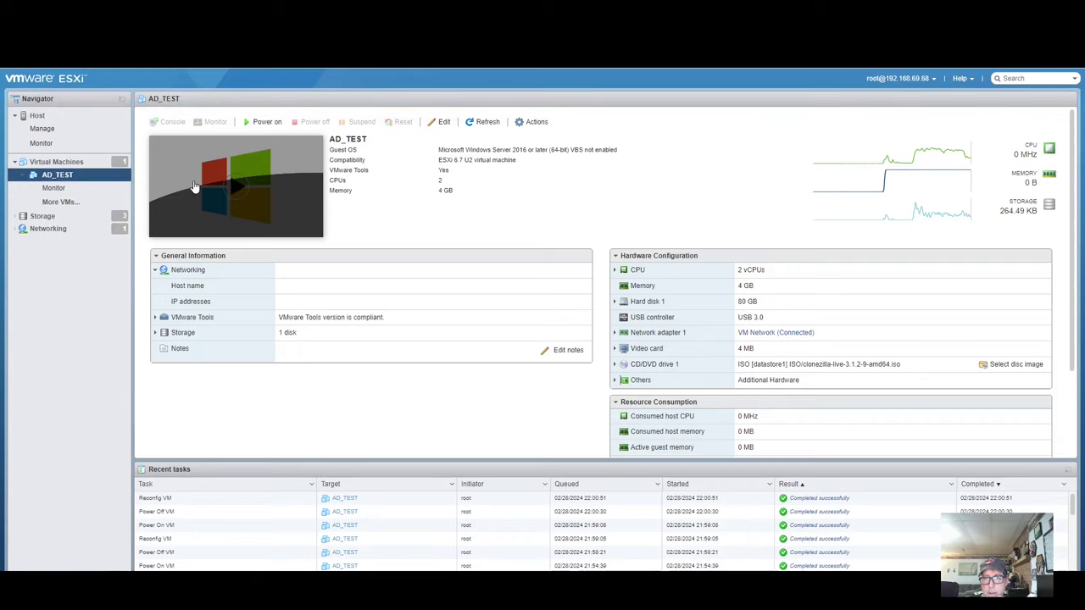
# Step: Power on AD_TEST and enter its BIOS setup with F2 from the console
pyautogui.click(262, 121)
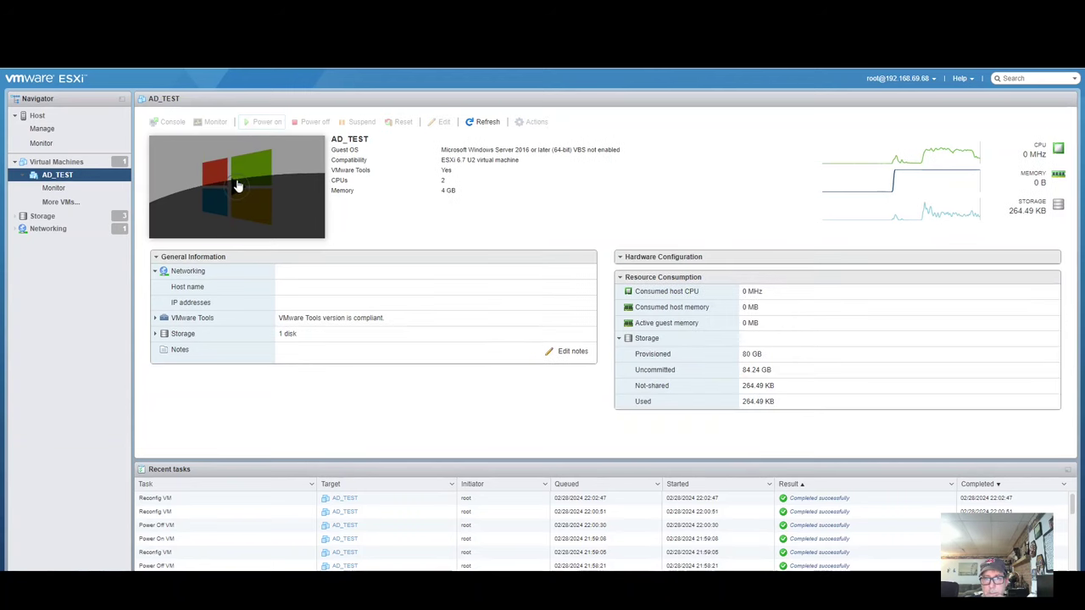
pyautogui.click(238, 188)
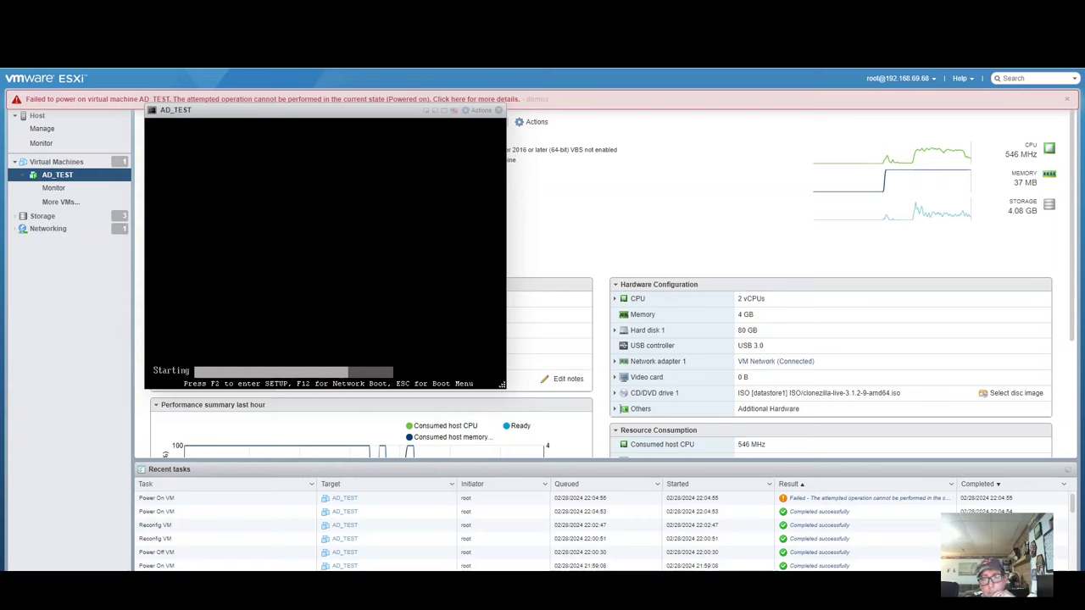
pyautogui.press('F2')
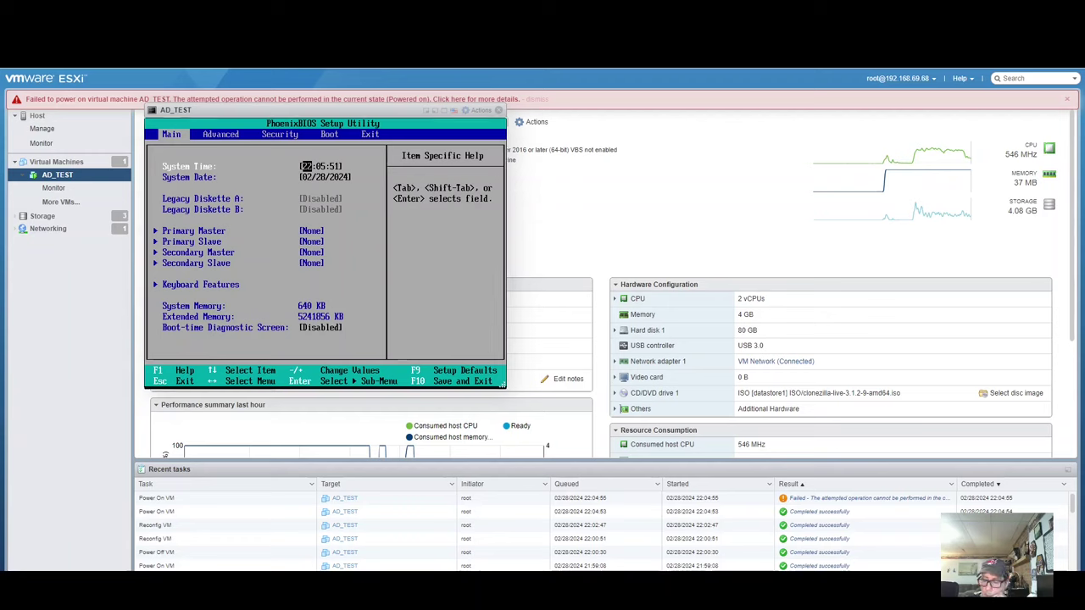
# Step: In the PhoenixBIOS Boot tab, move CD-ROM Drive above Hard Drive in the boot order
pyautogui.press('Right')
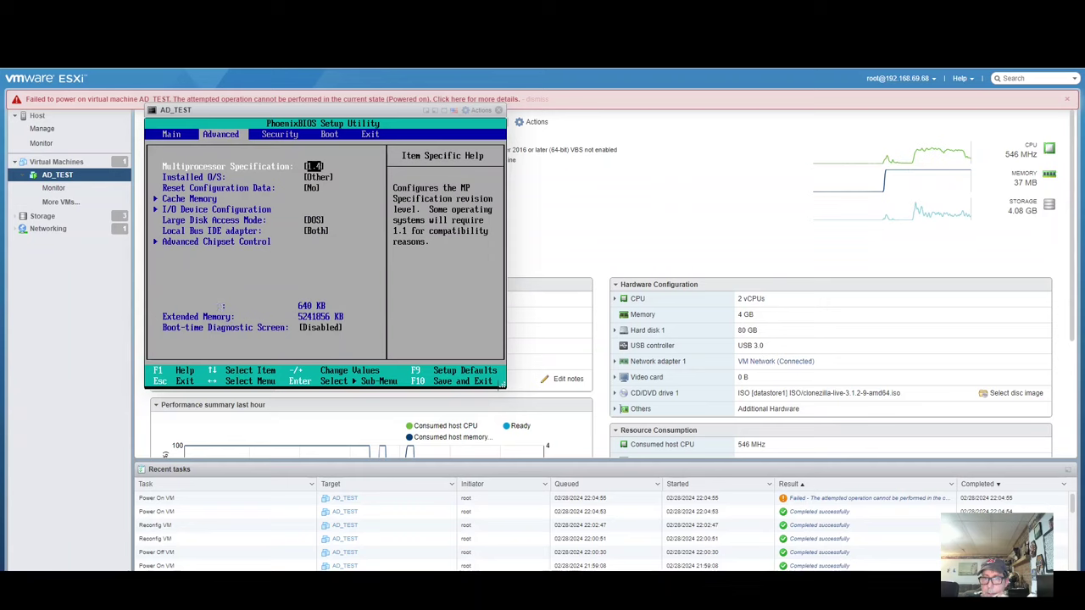
pyautogui.press('Right')
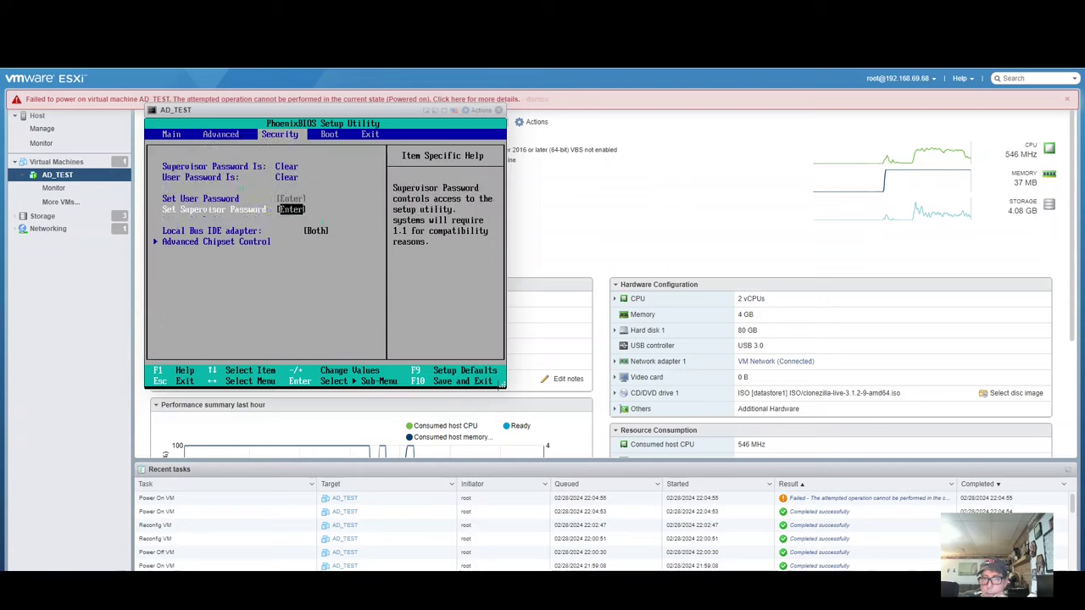
pyautogui.press('Right')
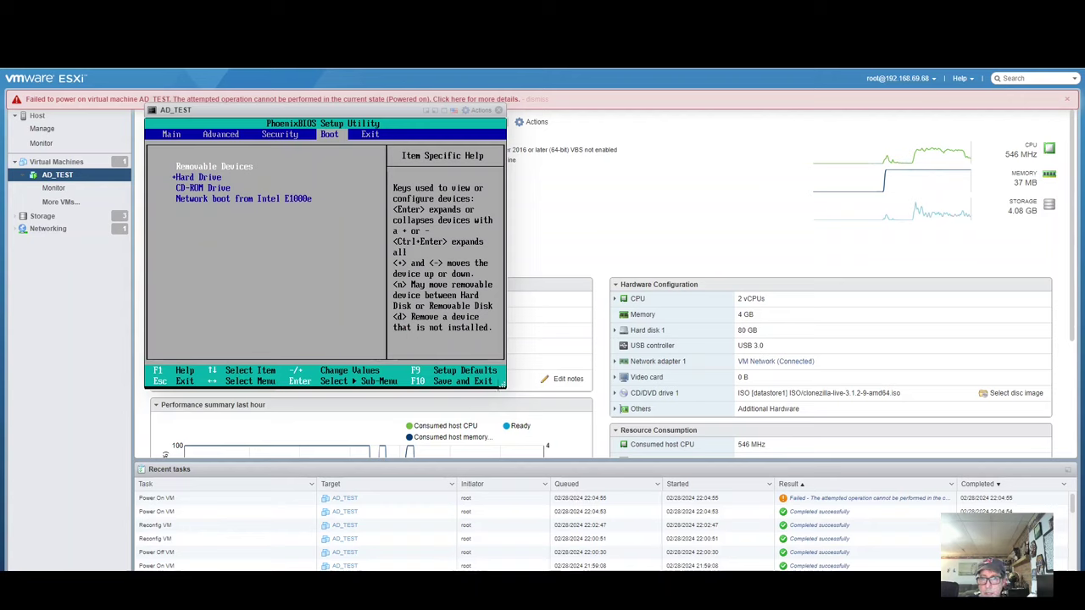
pyautogui.press('Down')
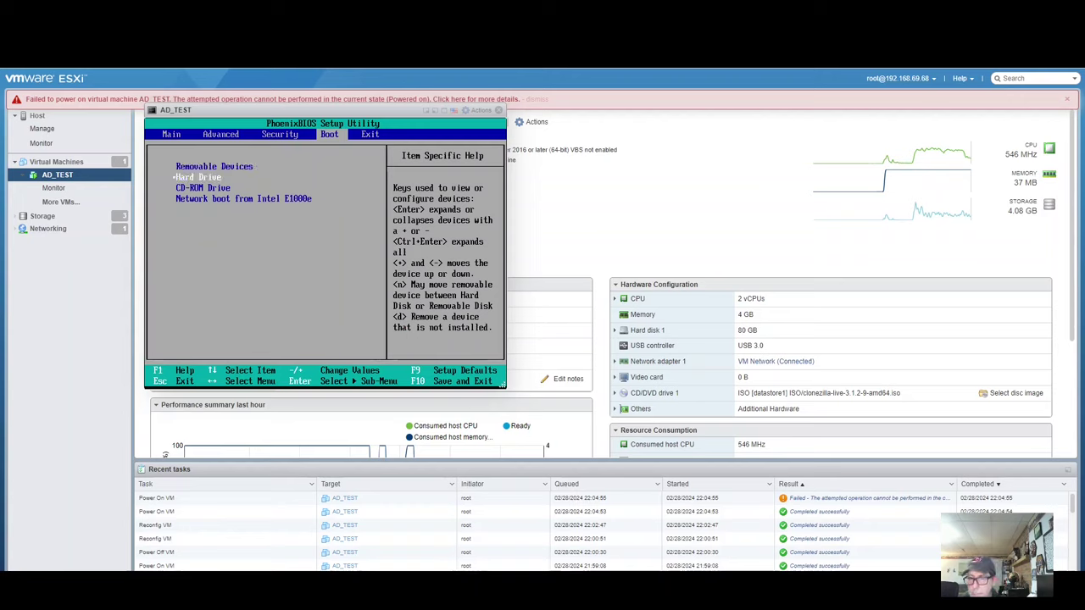
pyautogui.press('Up')
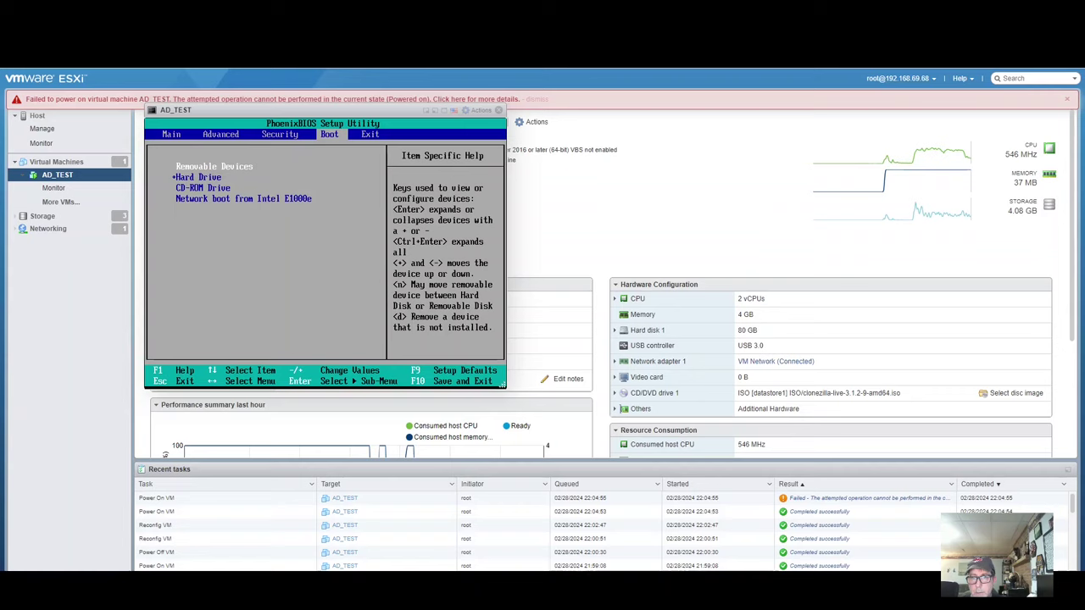
pyautogui.press('-')
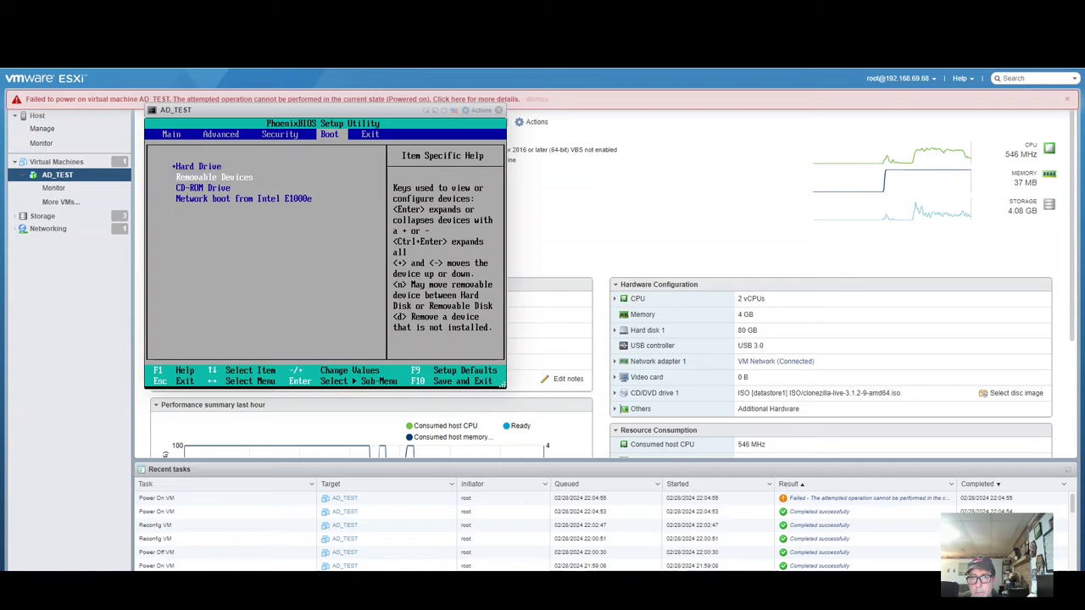
pyautogui.press('-')
pyautogui.press('Up')
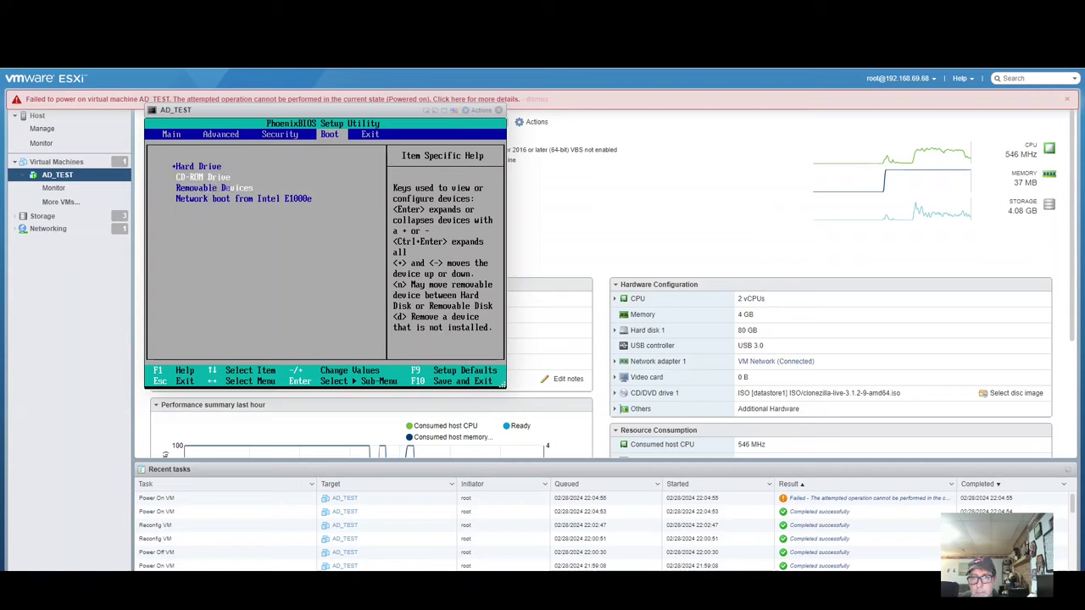
pyautogui.press('Up')
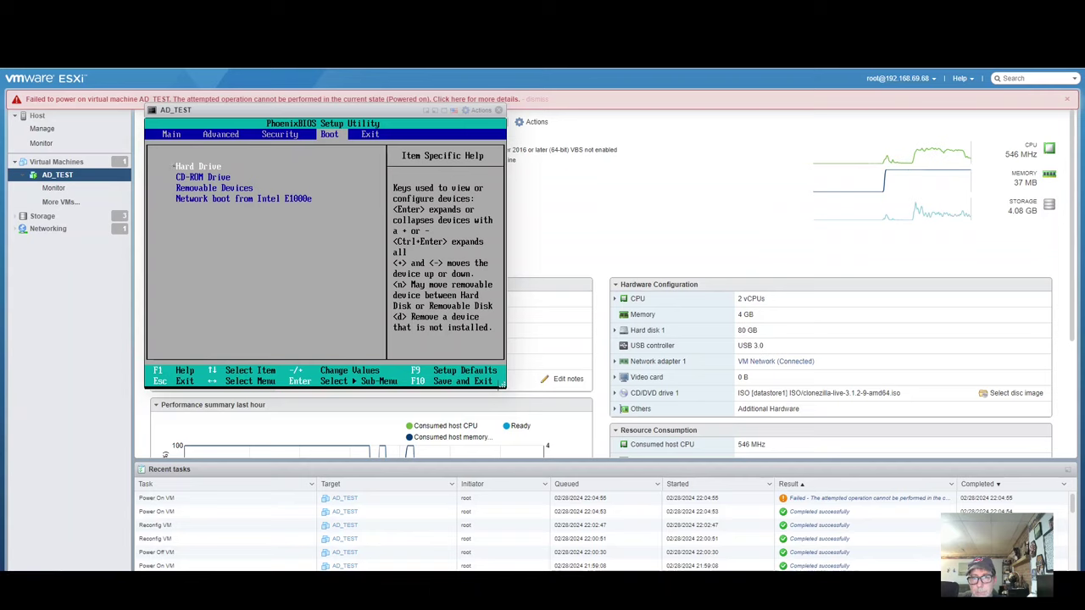
pyautogui.press('Down')
pyautogui.press('-')
pyautogui.press('Up')
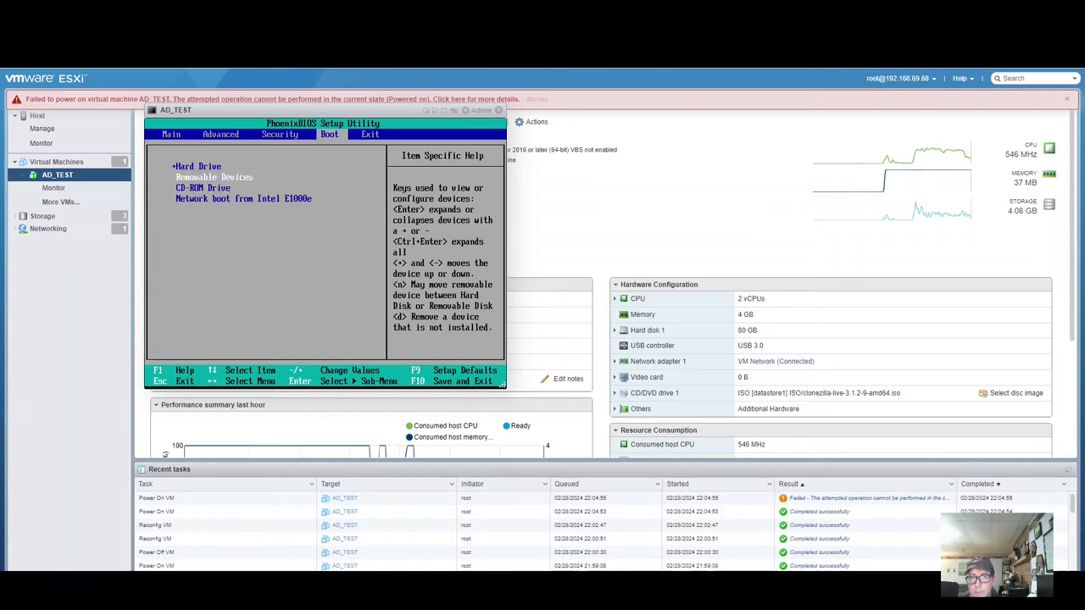
pyautogui.press('Down')
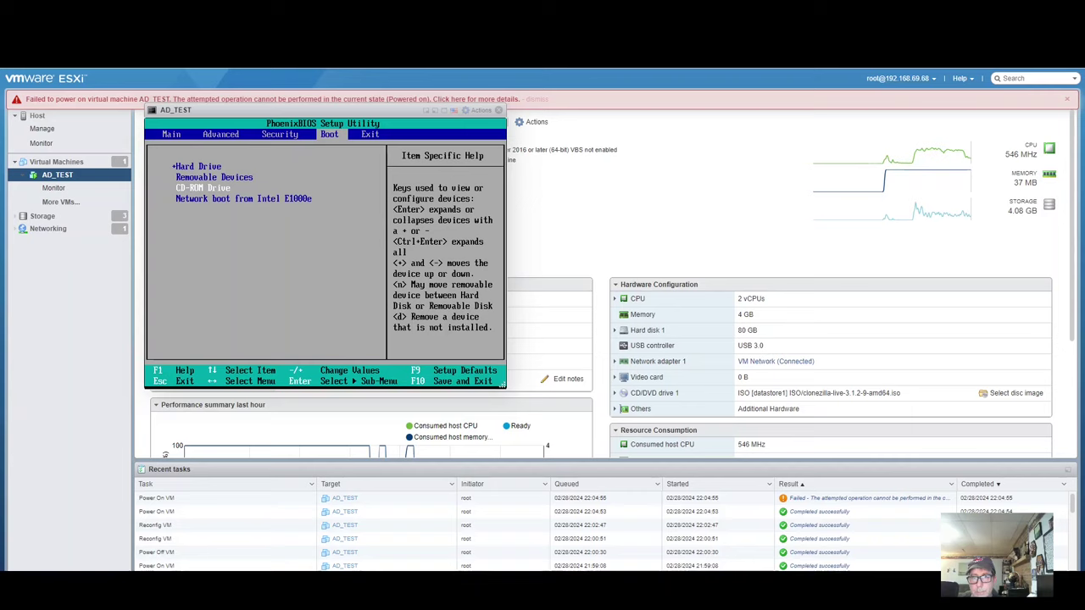
pyautogui.press('Up')
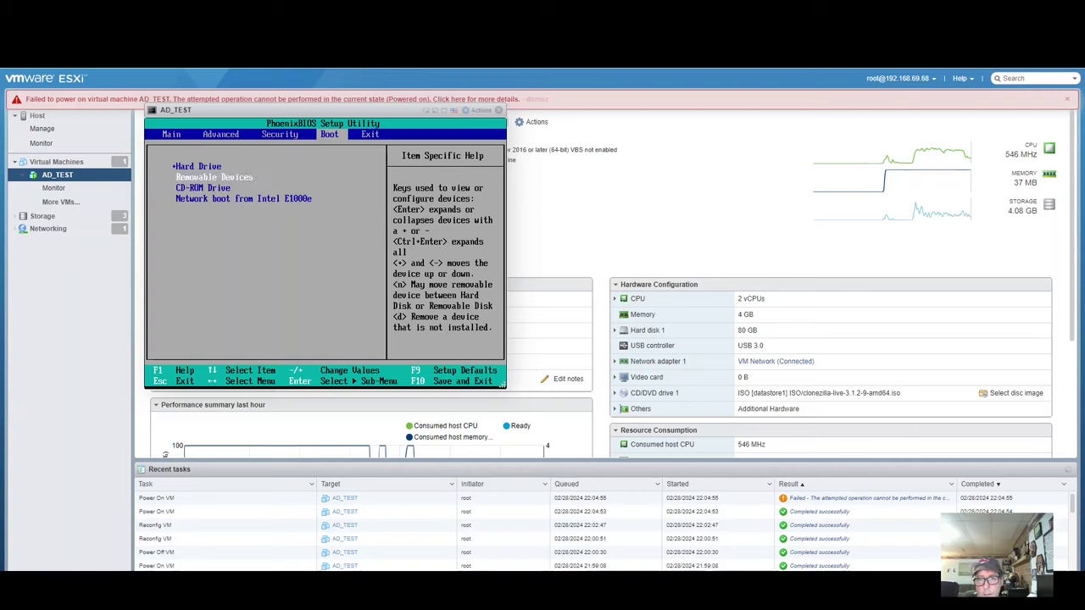
pyautogui.press('Down')
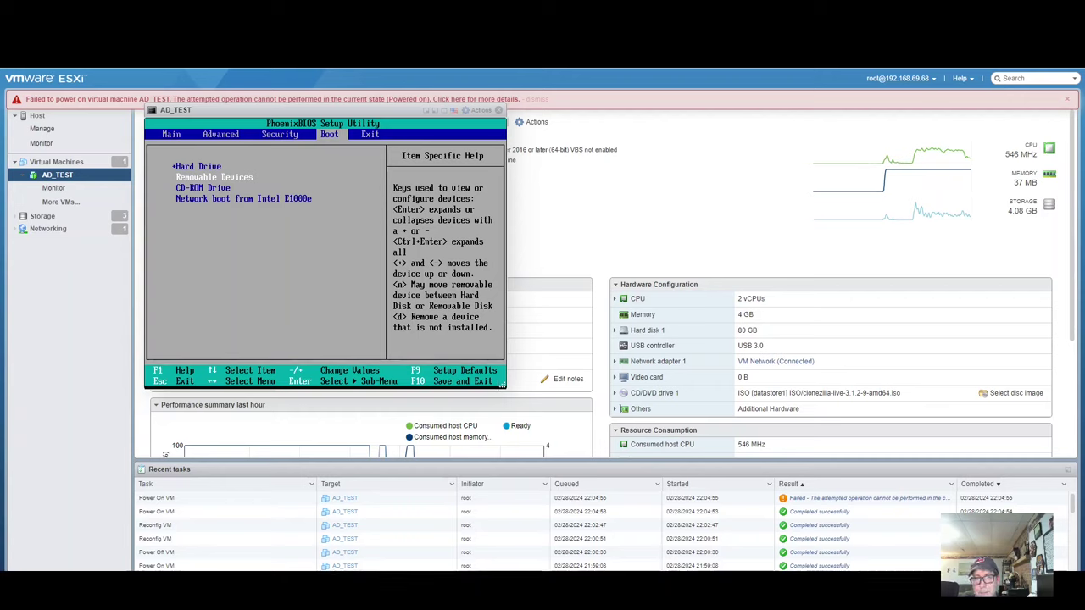
pyautogui.press('-')
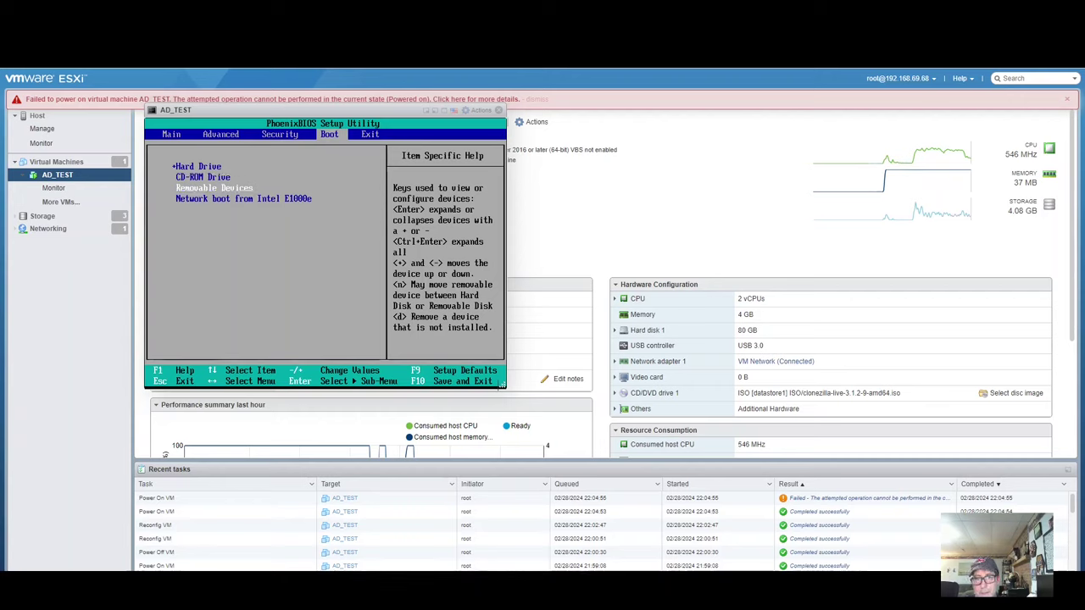
pyautogui.press('Up')
pyautogui.press('Up')
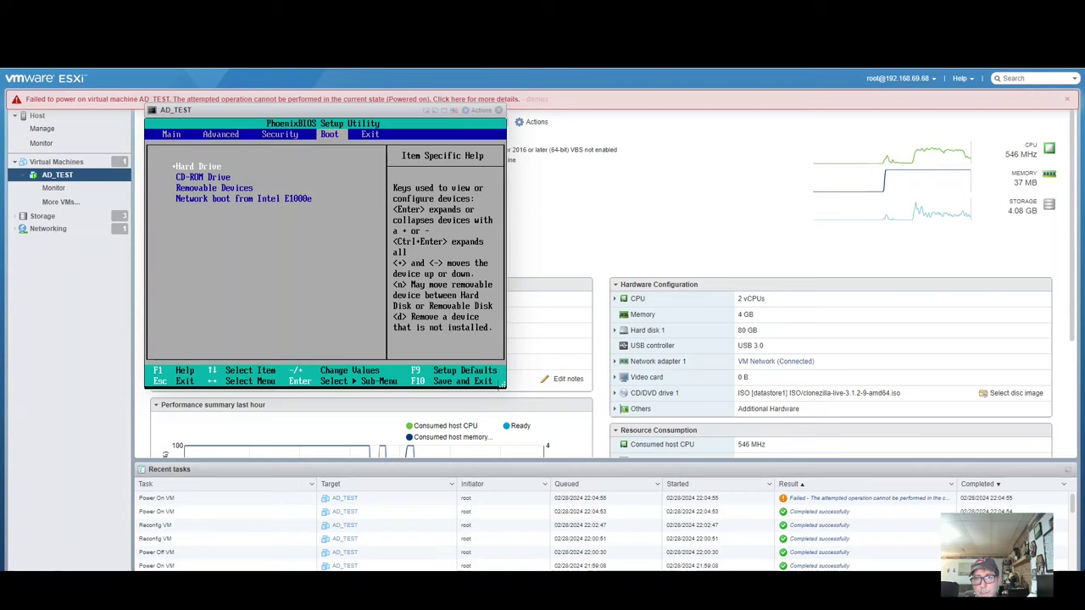
pyautogui.press('-')
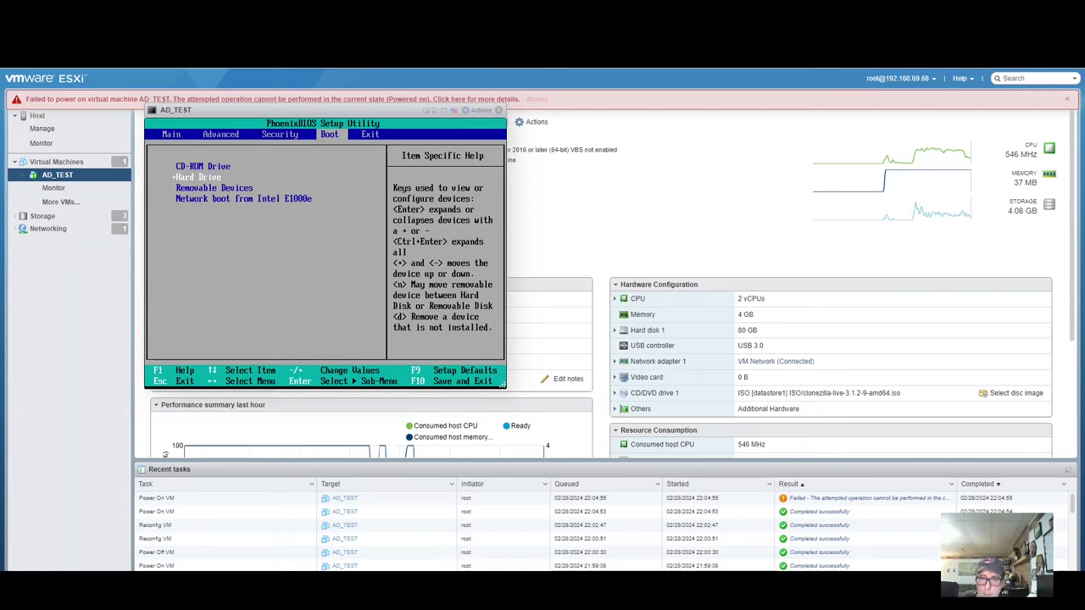
# Step: Exit the BIOS saving changes and restart the VM
pyautogui.press('Right')
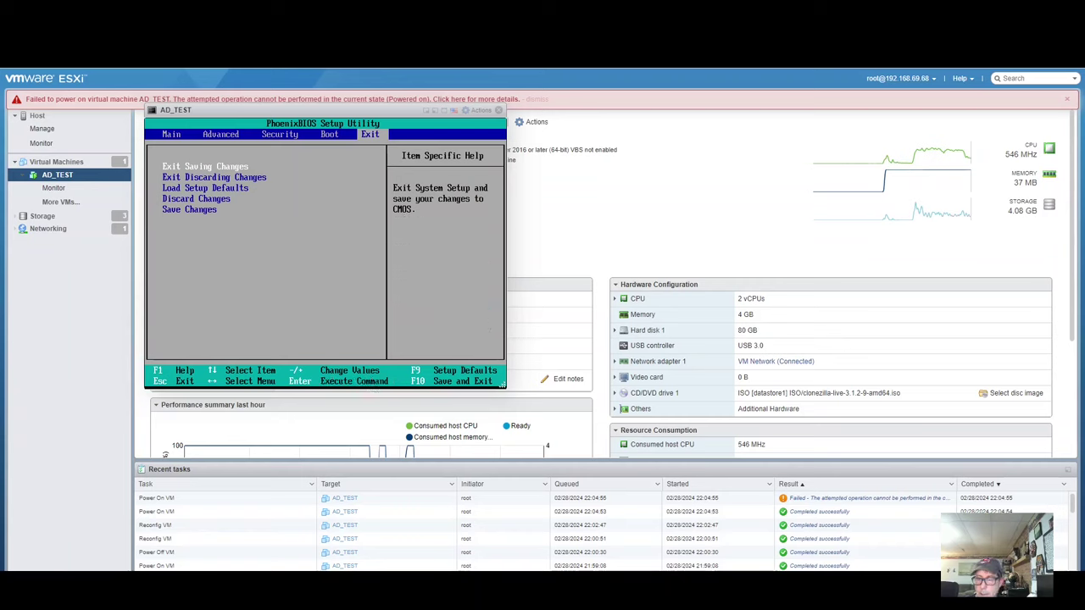
pyautogui.press('Return')
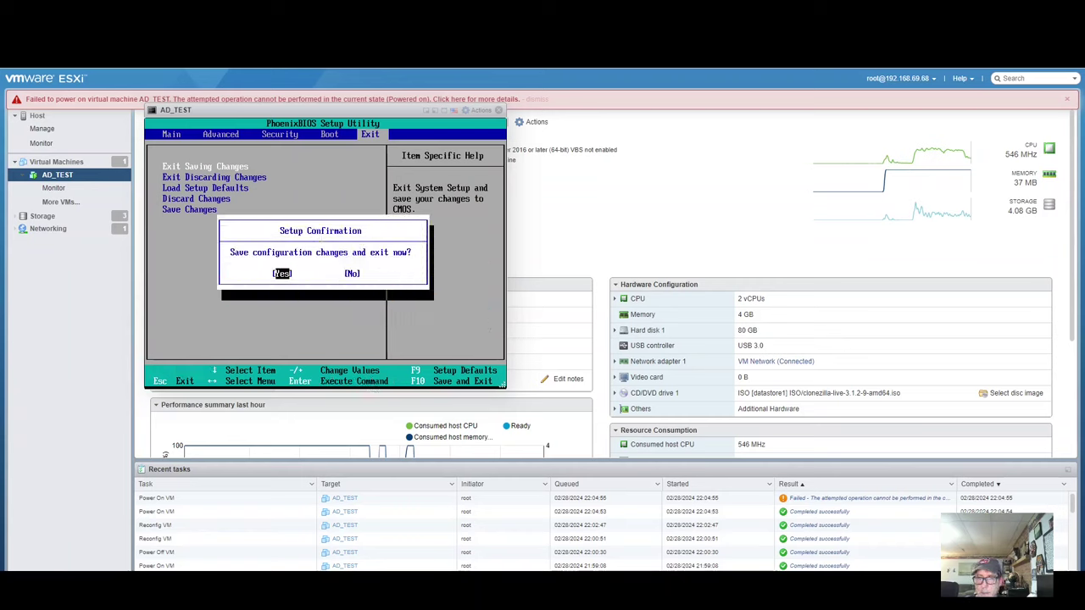
pyautogui.press('Return')
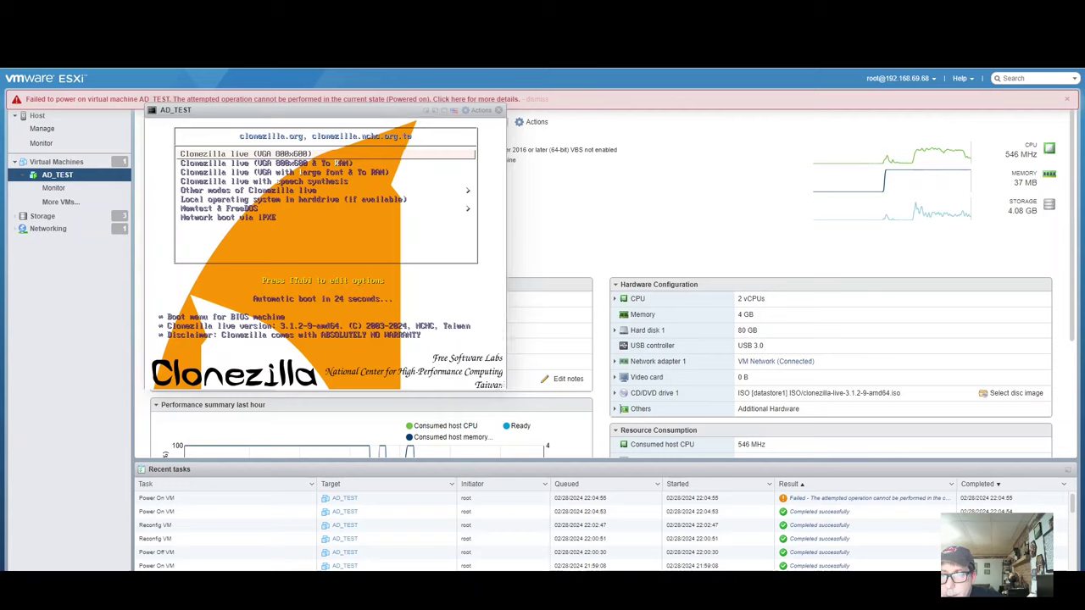
# Step: Boot the default Clonezilla live entry, choosing en_US English and keeping the US keyboard layout
pyautogui.press('Up')
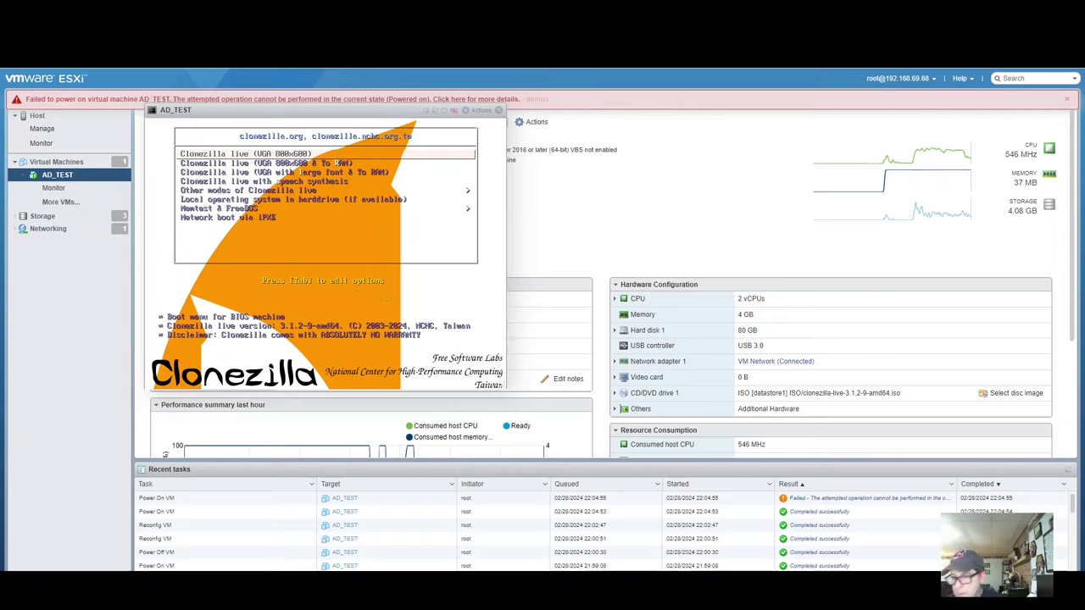
pyautogui.press('Return')
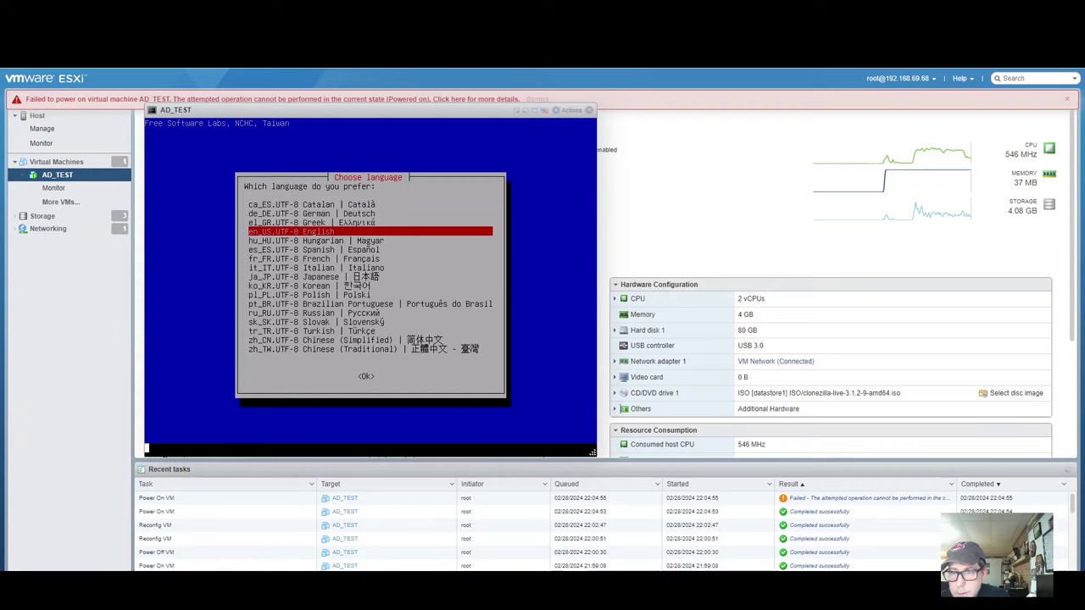
pyautogui.press('Return')
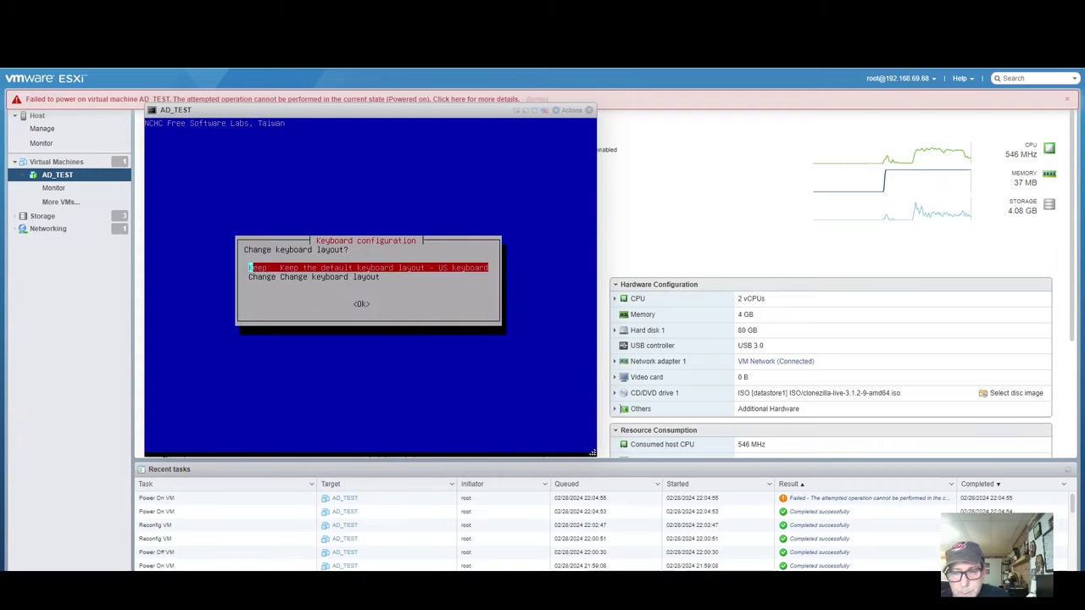
pyautogui.press('Return')
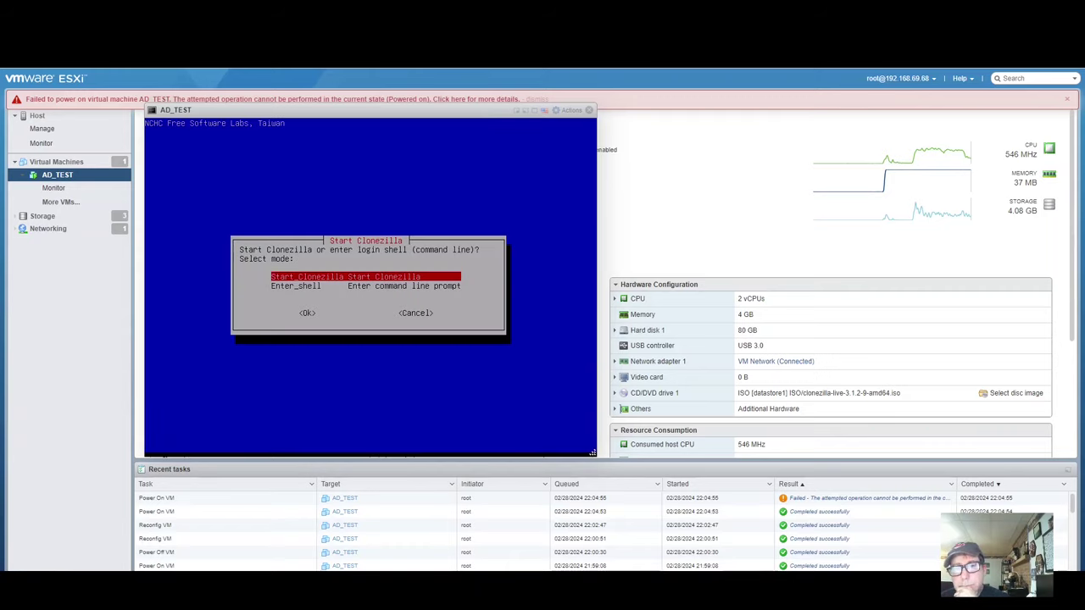
# Step: Start Clonezilla on AD_TEST and choose the remote-source cloning mode
pyautogui.press('Return')
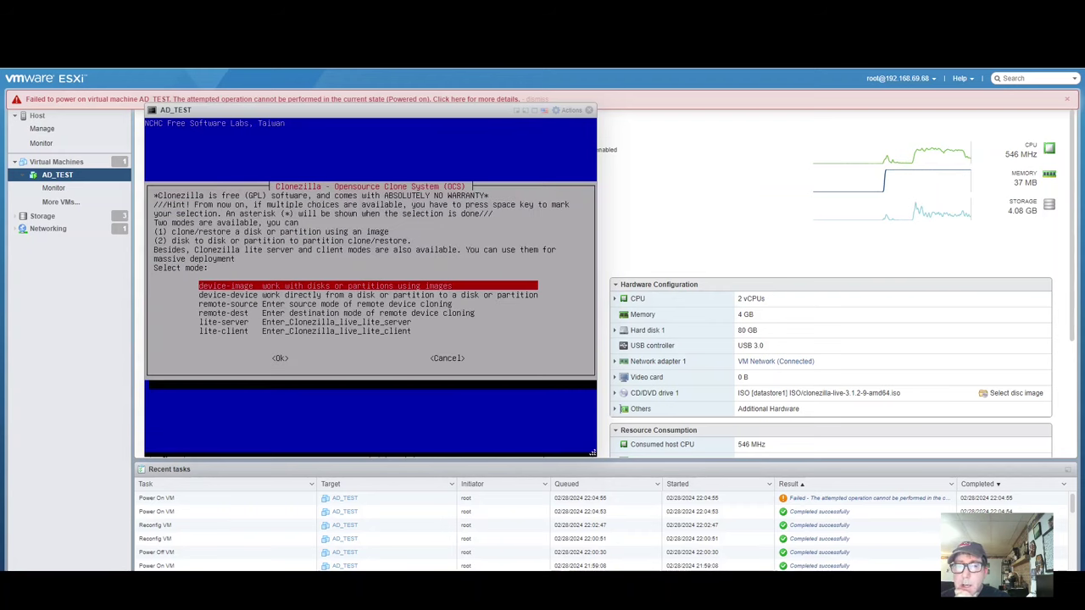
pyautogui.press('Down')
pyautogui.press('Down')
pyautogui.press('Down')
pyautogui.press('Down')
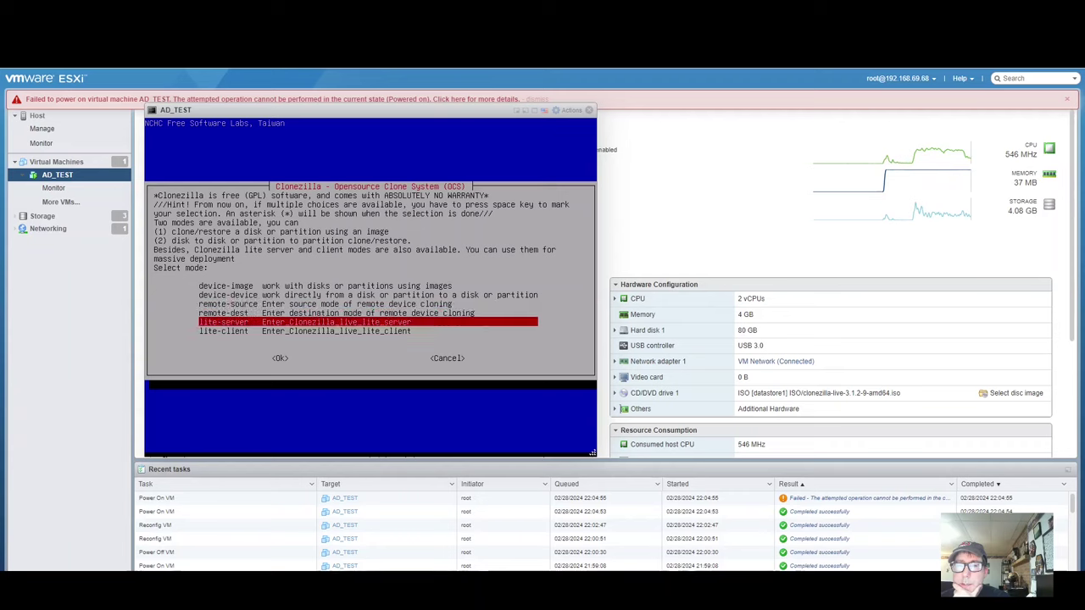
pyautogui.press('Up')
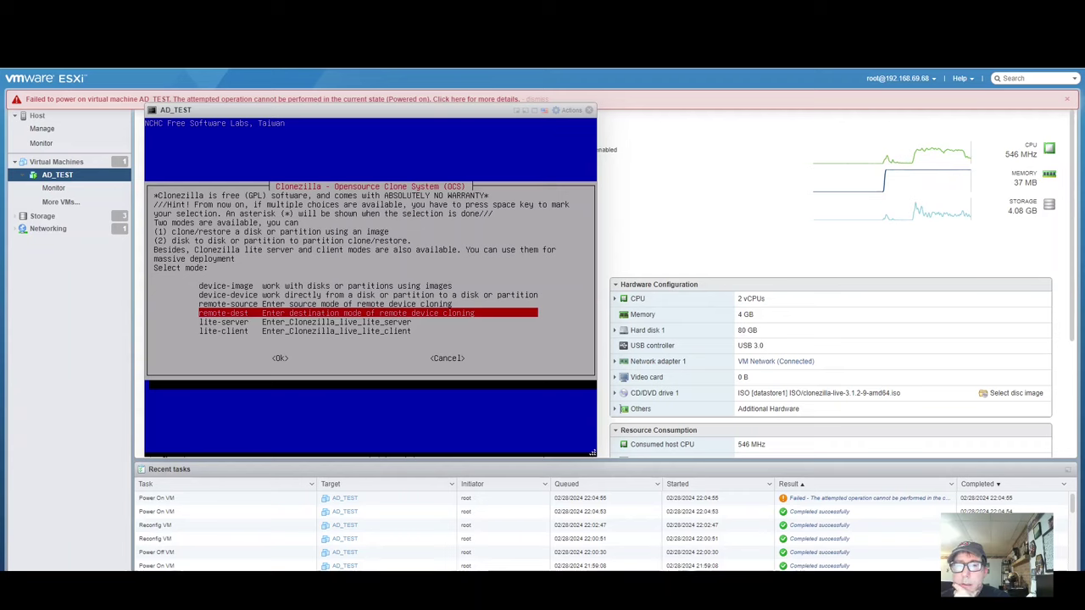
pyautogui.press('Up')
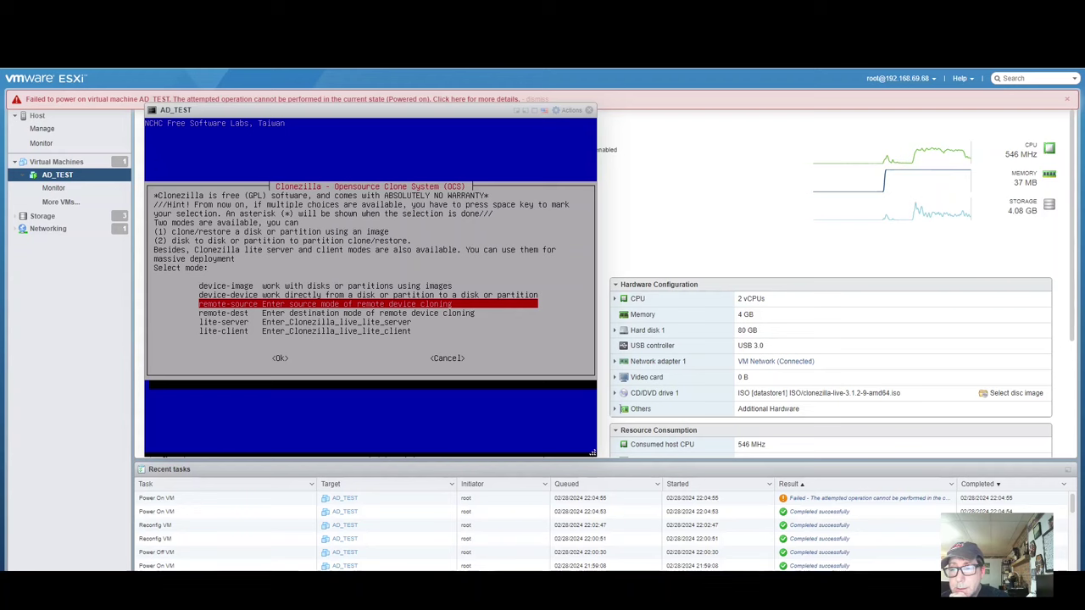
pyautogui.press('Return')
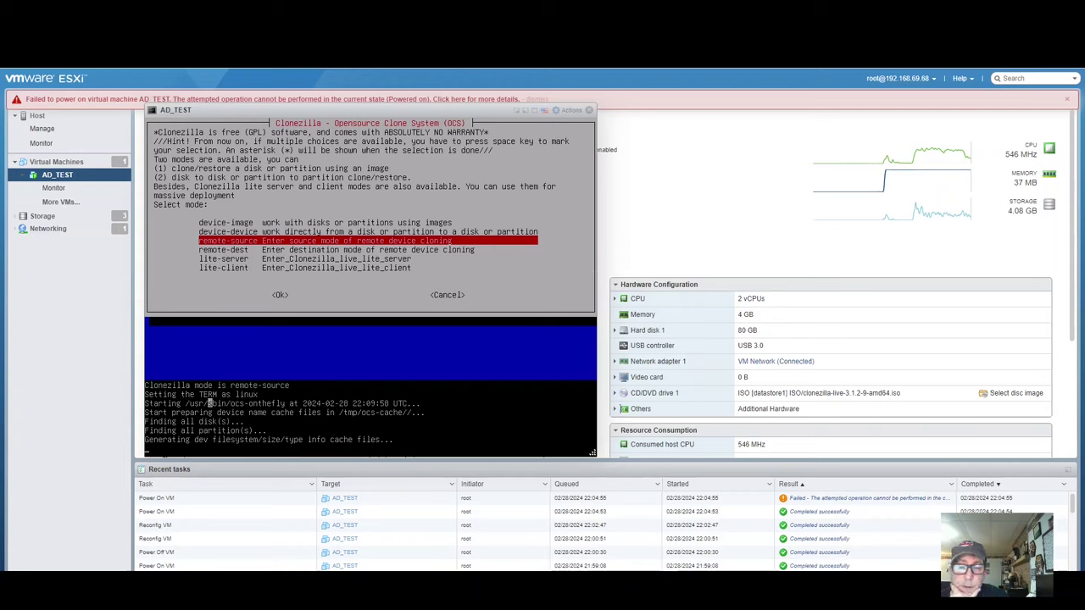
# Step: Pick Beginner mode, disk_to_remote_disk, and DHCP for the network card
pyautogui.press('Up')
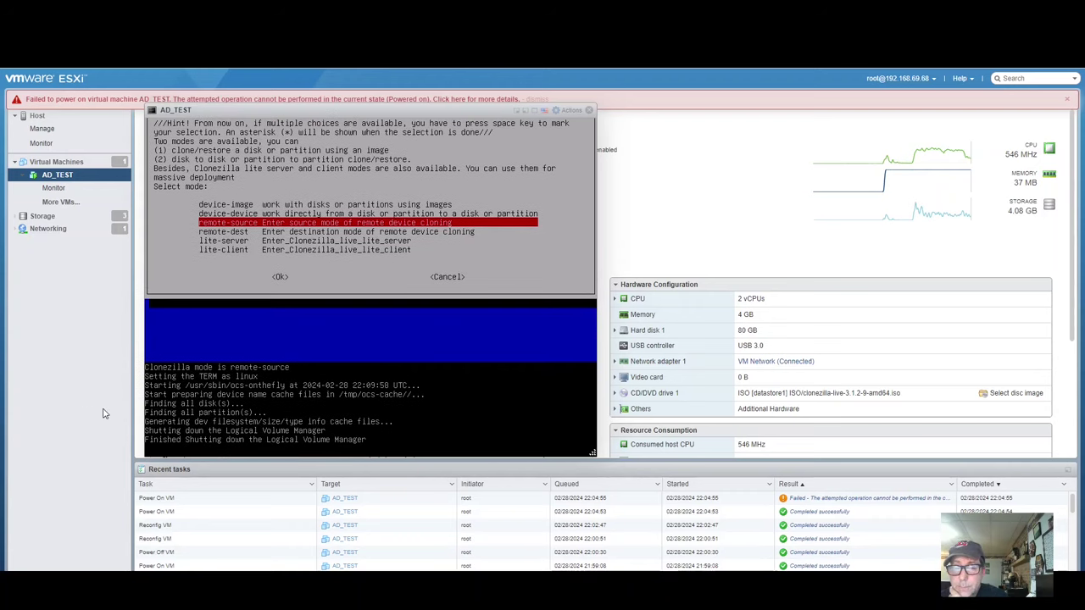
pyautogui.press('Return')
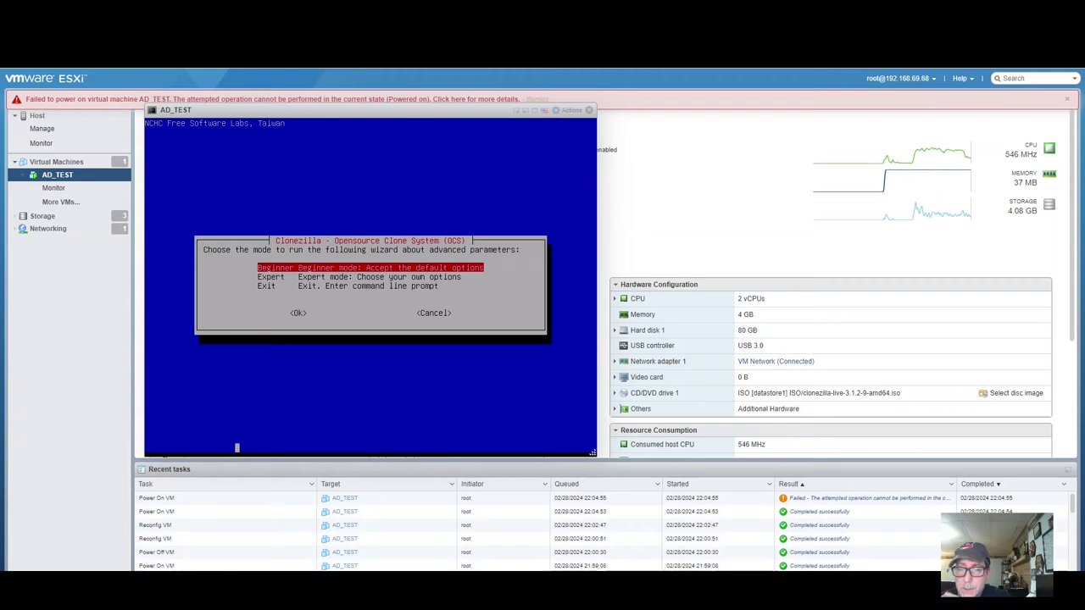
pyautogui.press('Return')
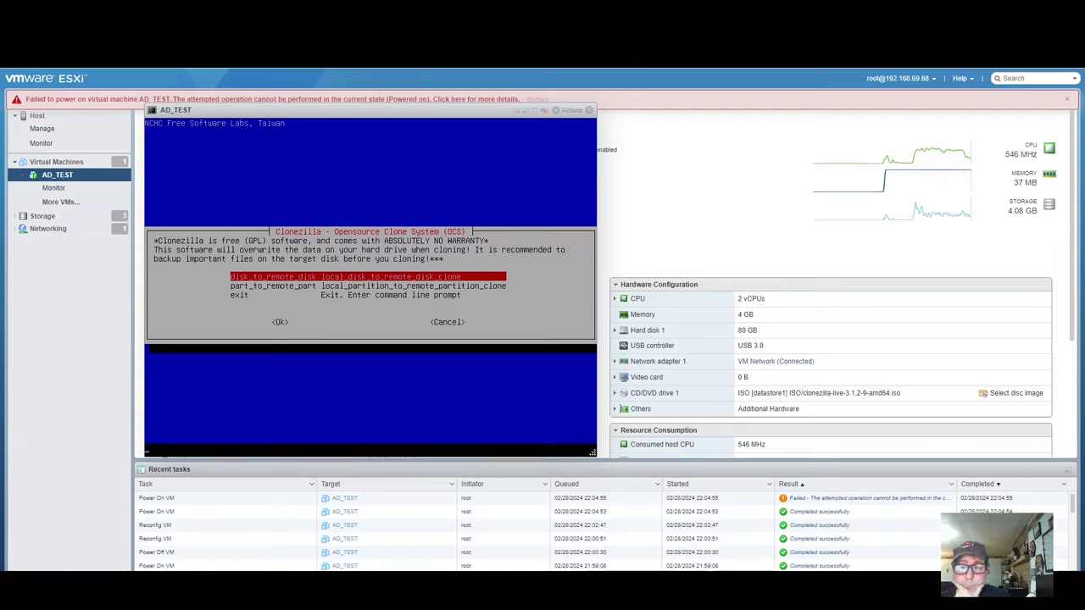
pyautogui.press('Return')
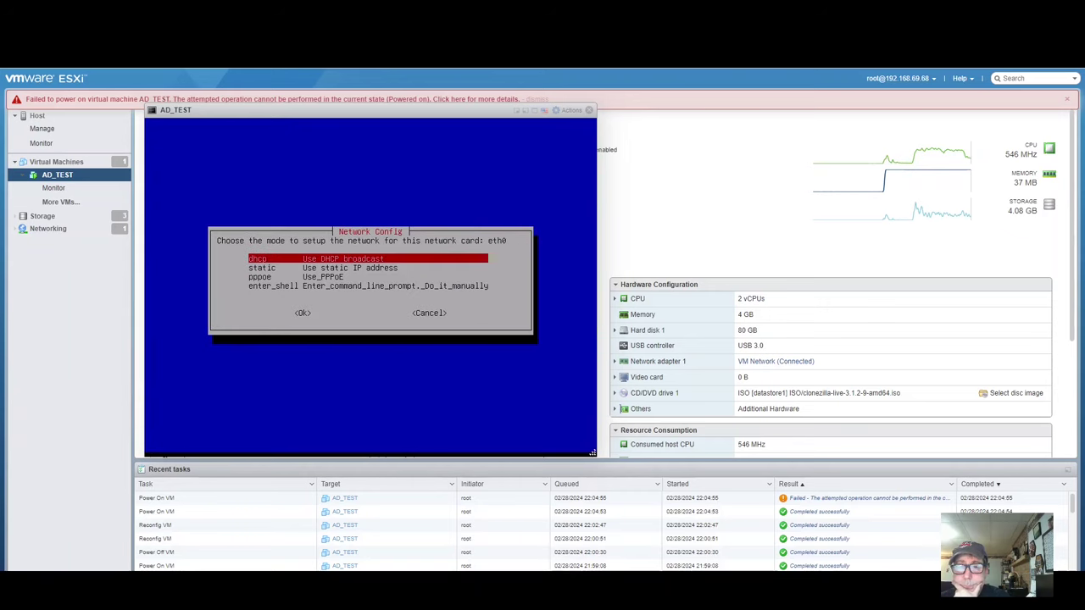
pyautogui.press('Return')
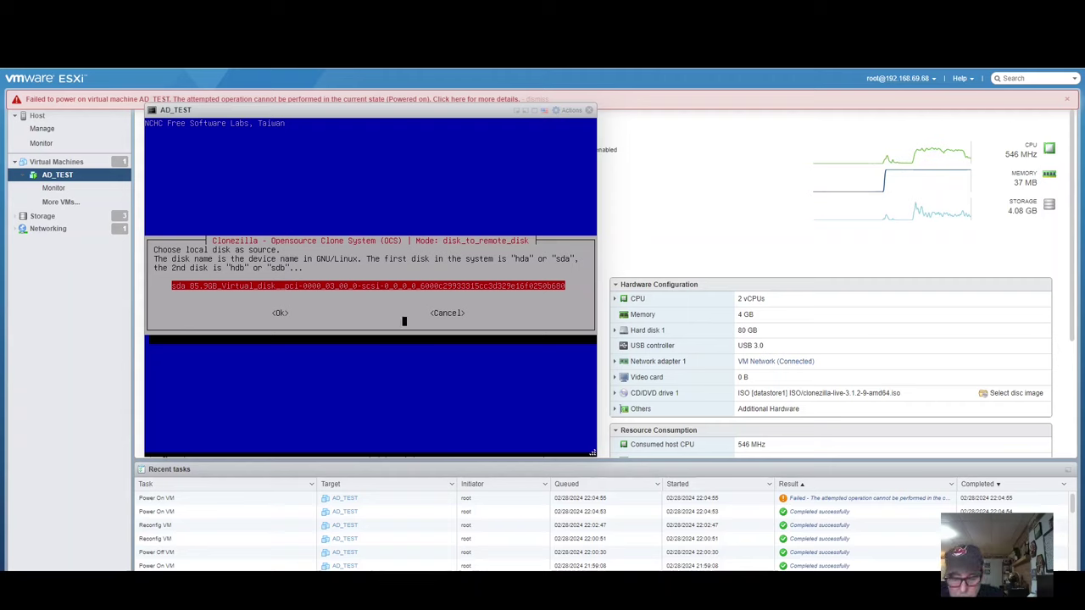
# Step: Confirm sda as source, skip the filesystem check, keep its partition table (-k0), and power off when finished
pyautogui.press('Tab')
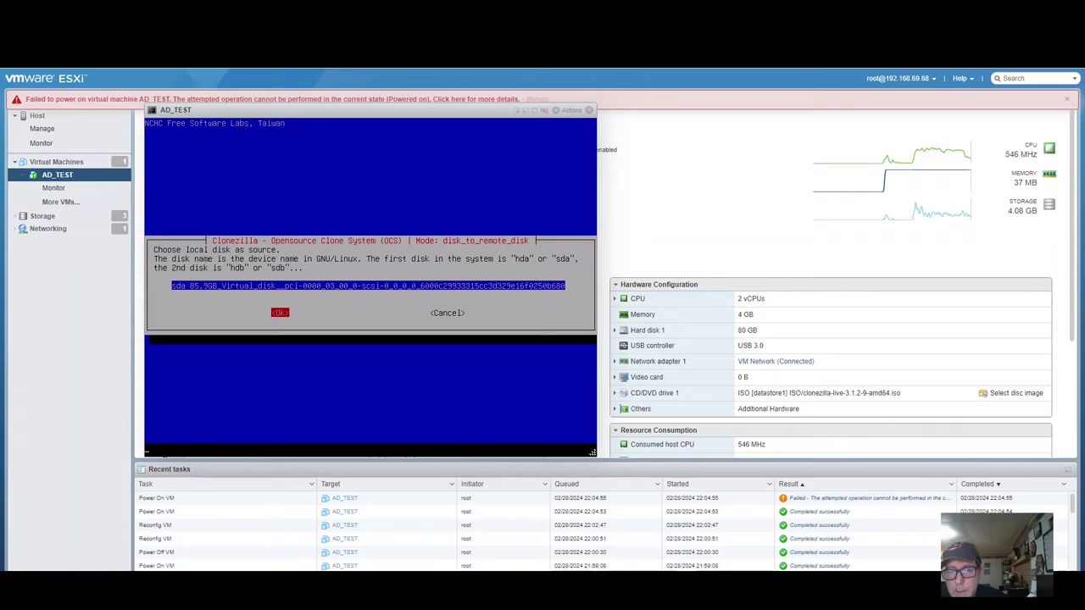
pyautogui.press('Return')
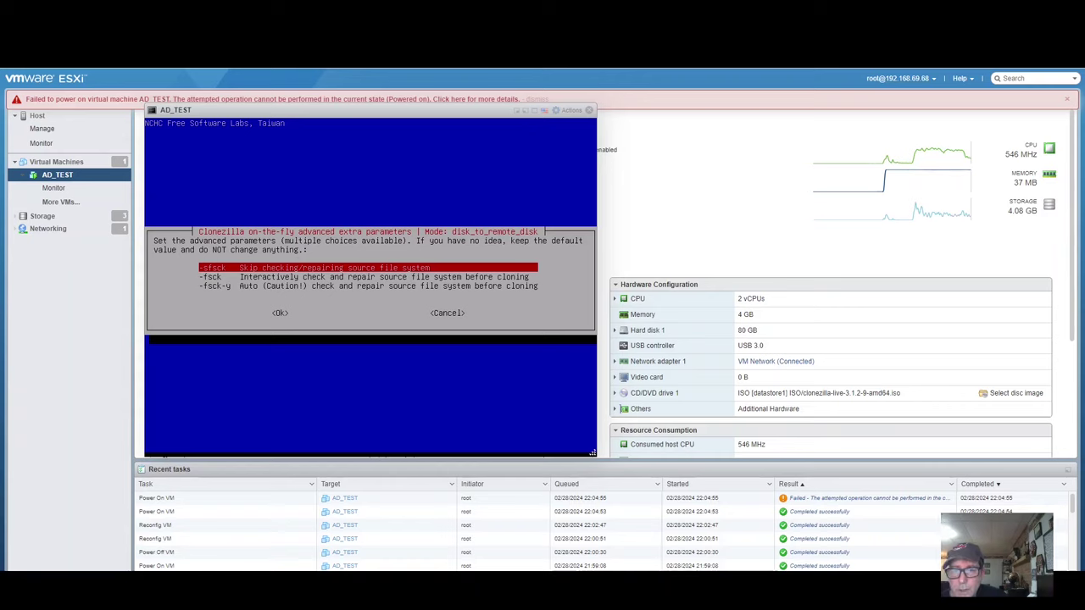
pyautogui.press('Tab')
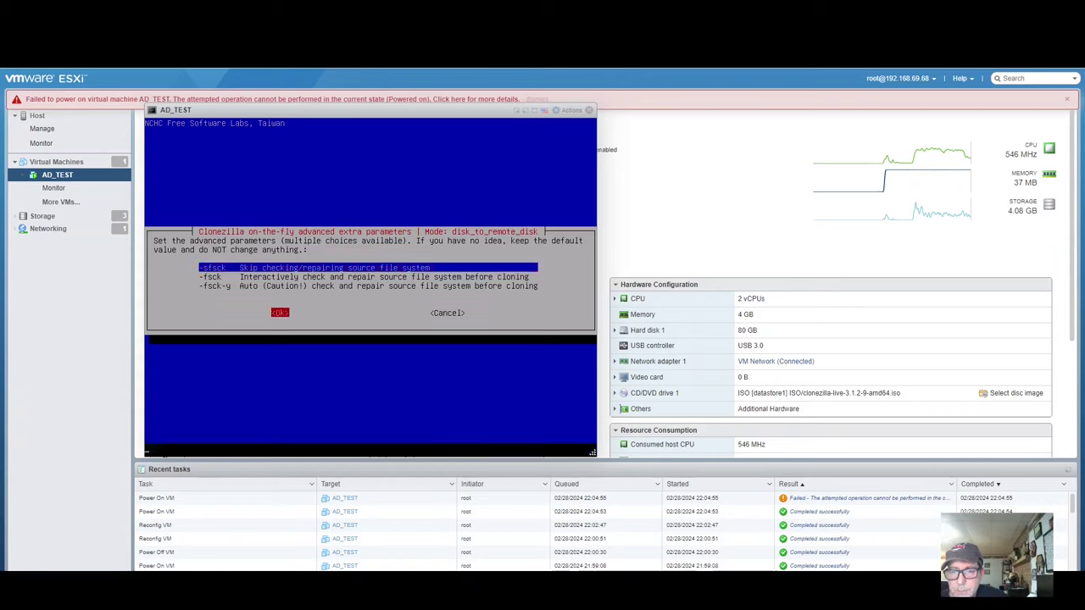
pyautogui.press('Return')
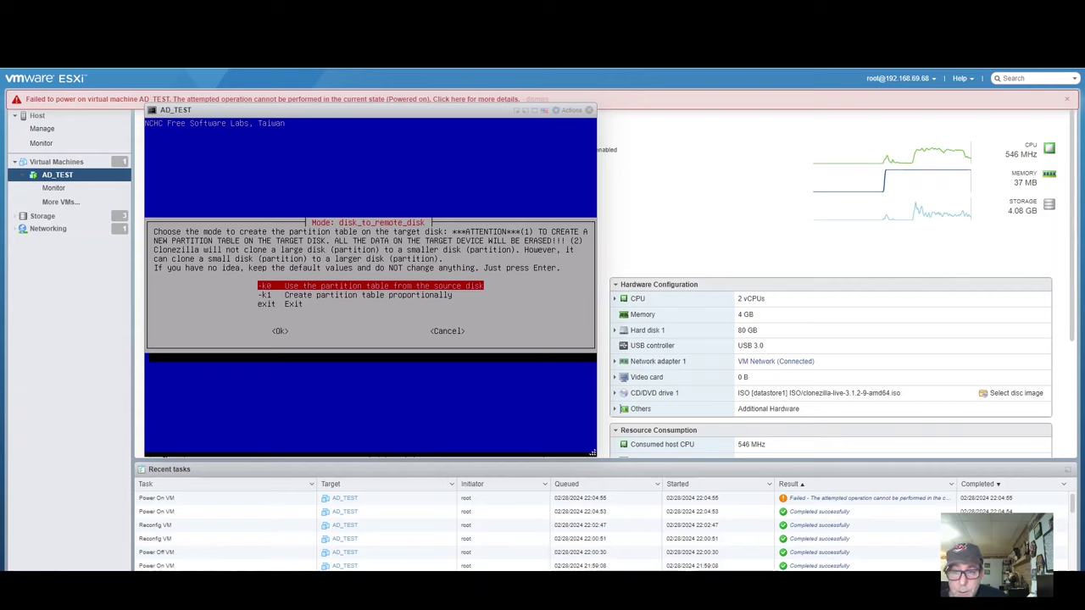
pyautogui.press('Tab')
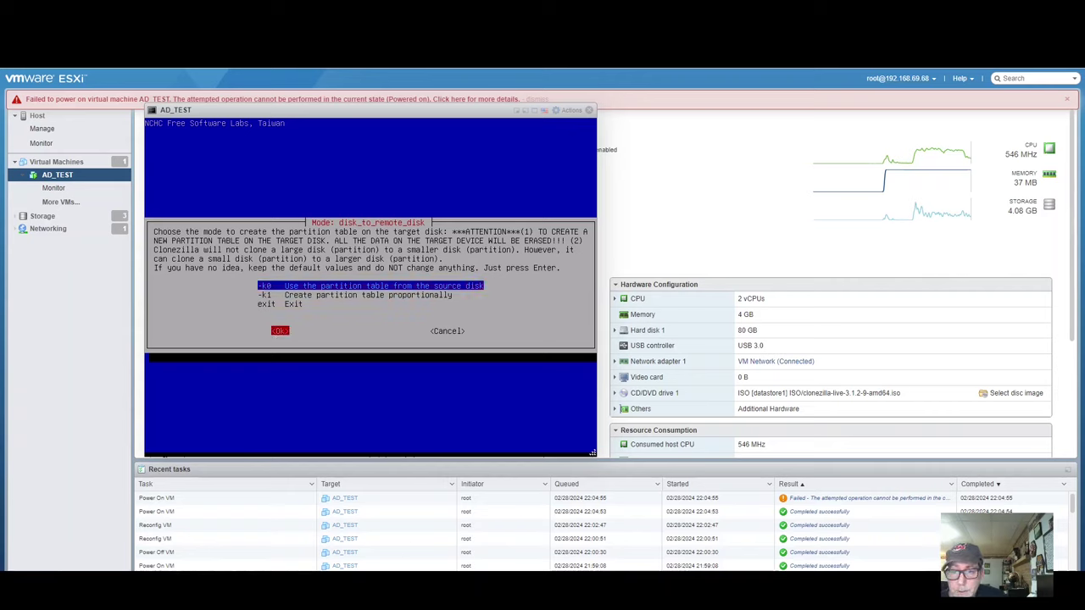
pyautogui.press('Return')
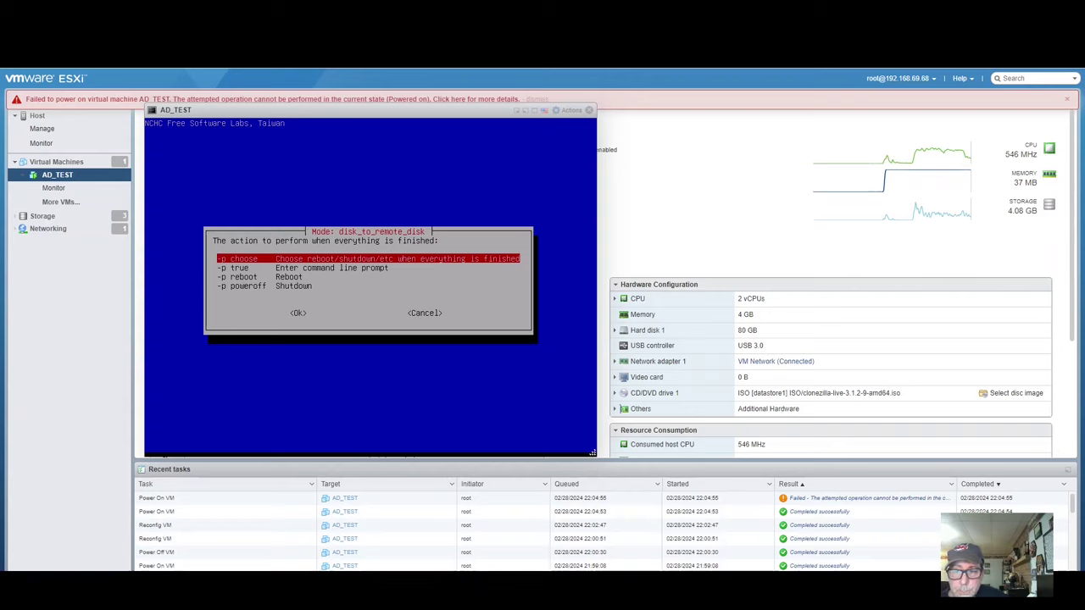
pyautogui.press('Down')
pyautogui.press('Down')
pyautogui.press('Down')
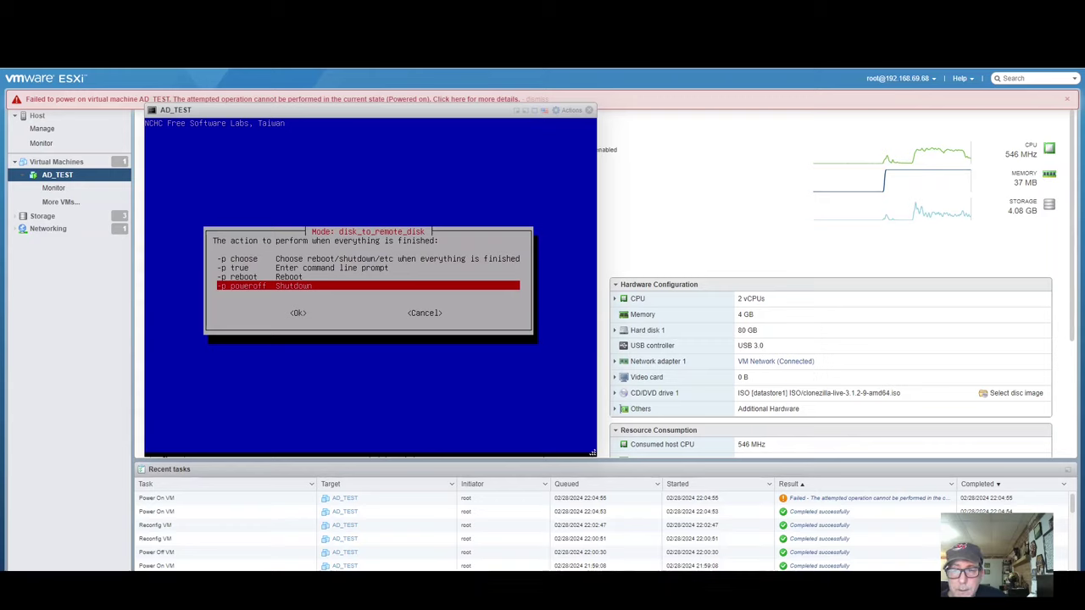
pyautogui.press('Tab')
pyautogui.press('Return')
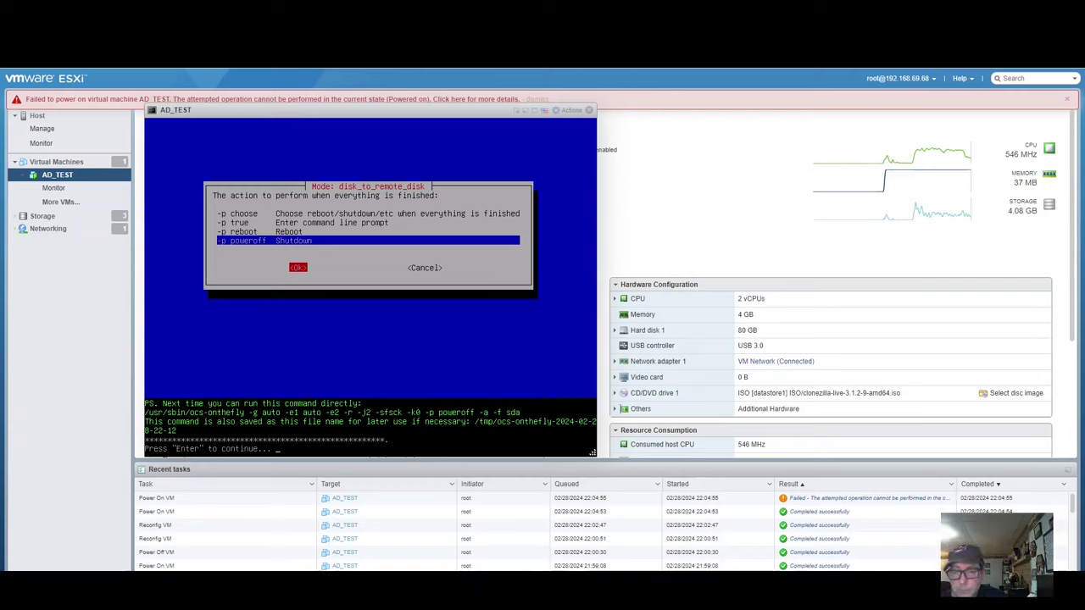
# Step: Launch the generated ocs-onthefly disk-to-remote-disk job for sda on AD_TEST
pyautogui.press('Return')
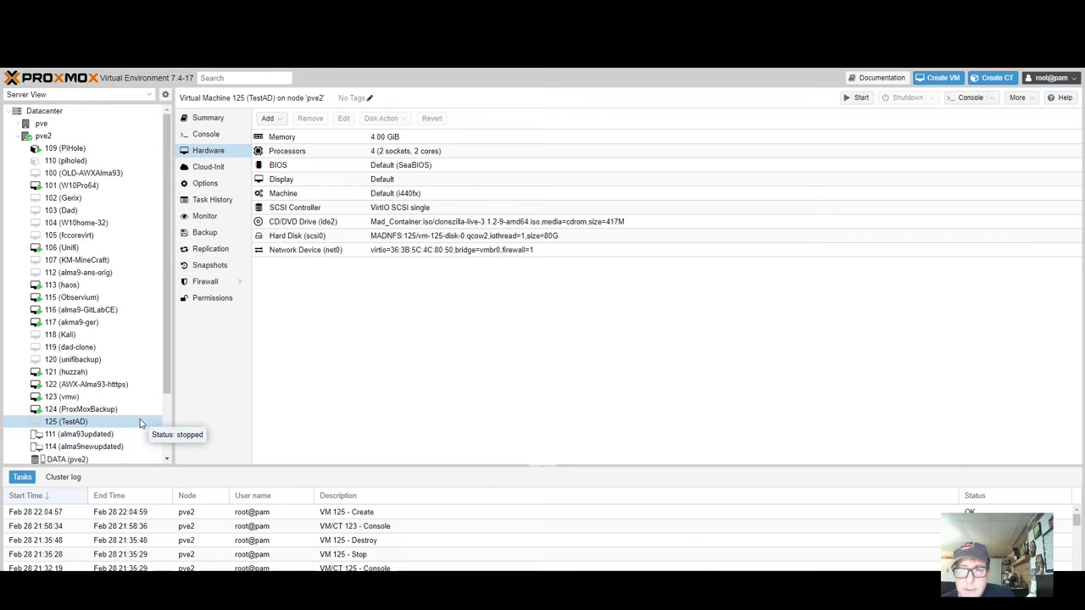
# Step: Verify TestAD boots ide2 before scsi0 without changes, then bring up its console
pyautogui.click(226, 184)
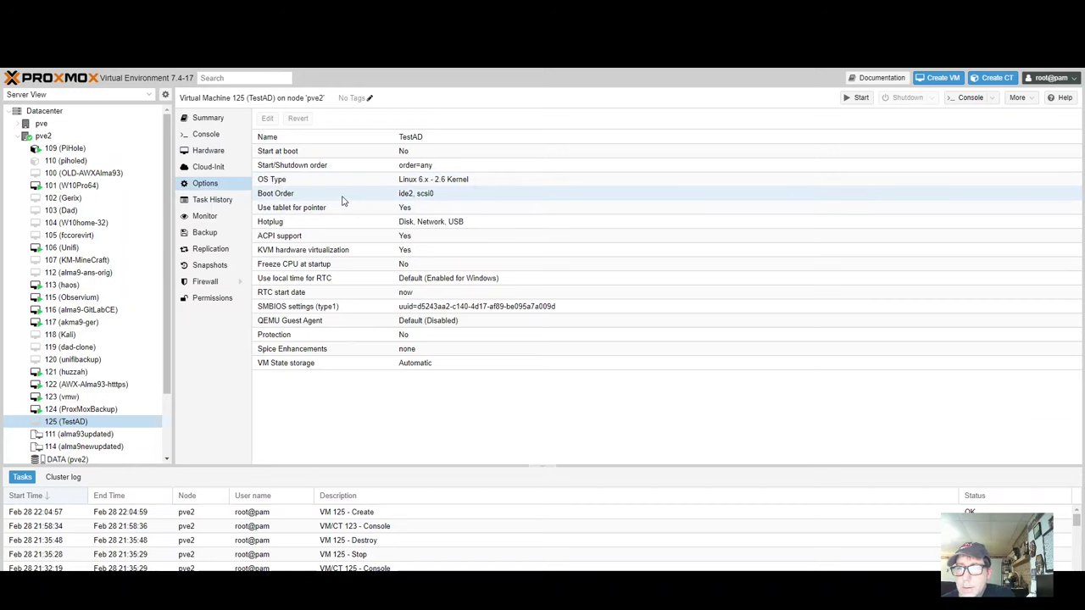
pyautogui.doubleClick(344, 195)
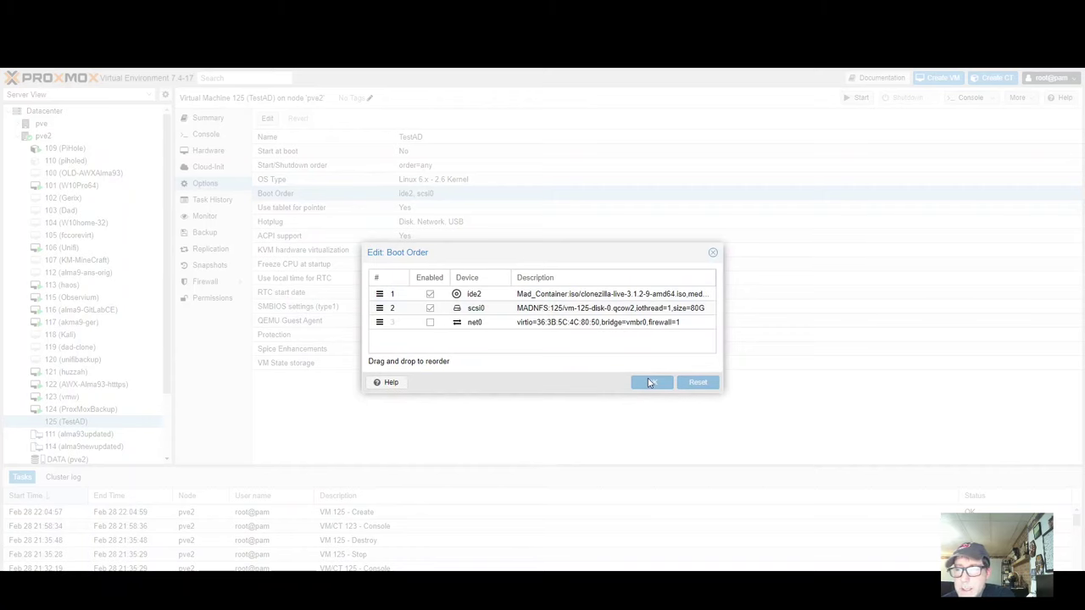
pyautogui.click(713, 252)
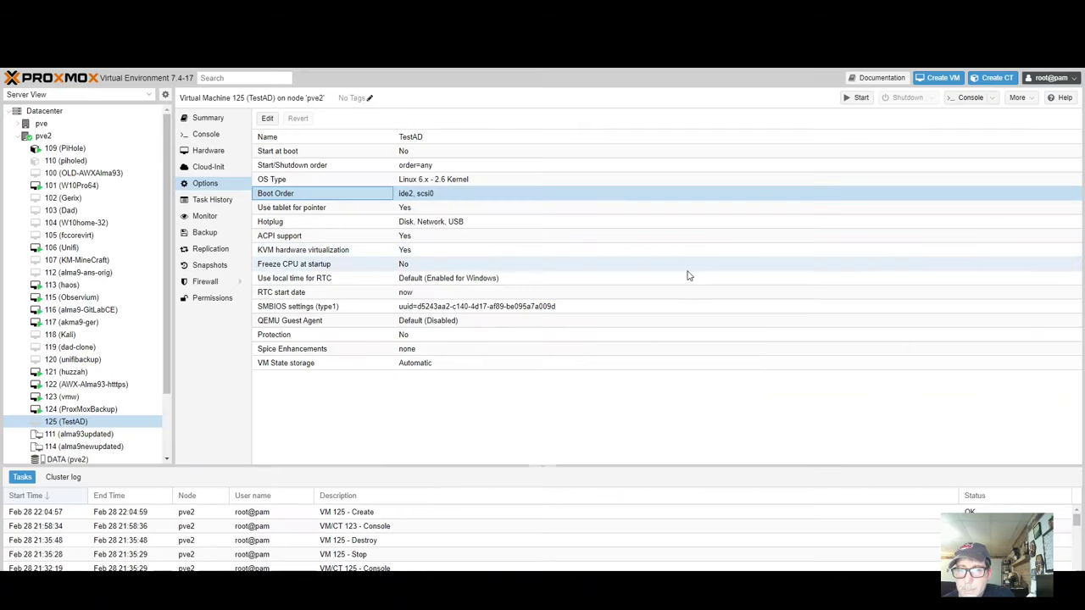
pyautogui.click(207, 151)
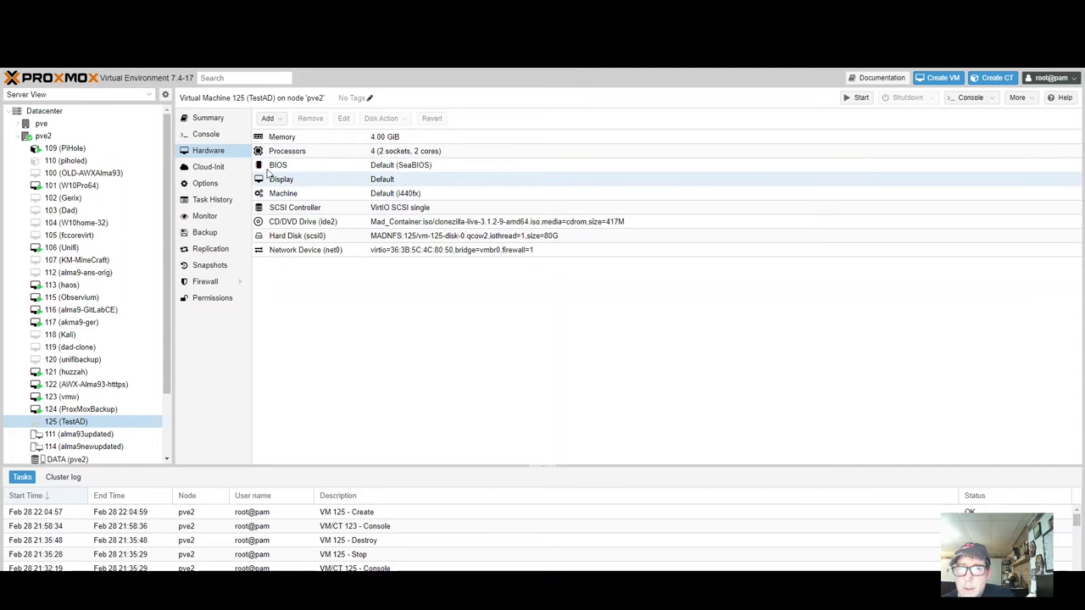
pyautogui.click(212, 135)
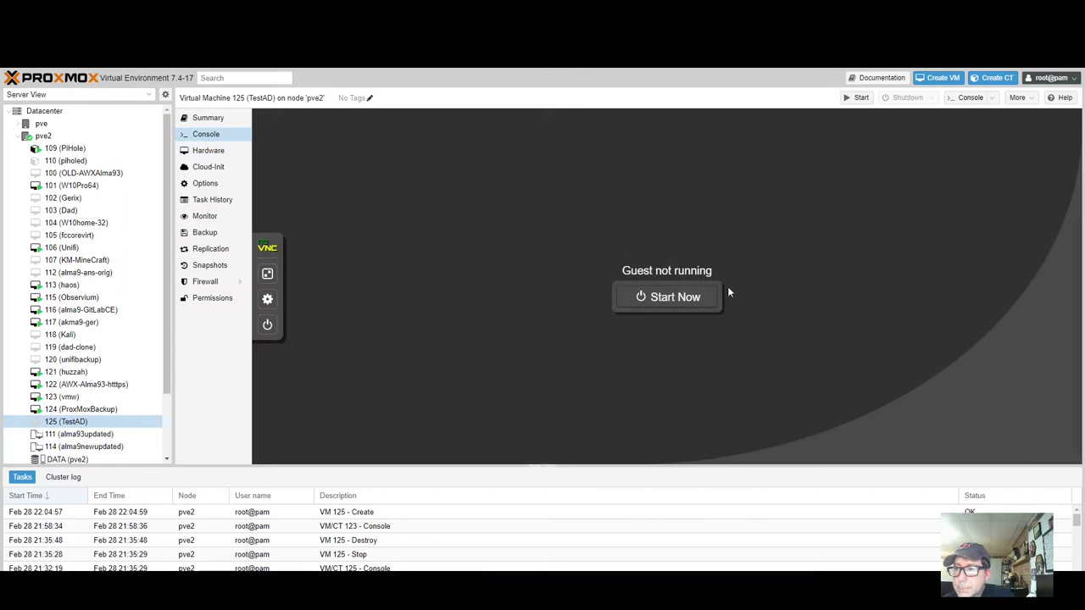
# Step: Start TestAD and boot the default Clonezilla live (VGA 800x600) entry
pyautogui.click(703, 307)
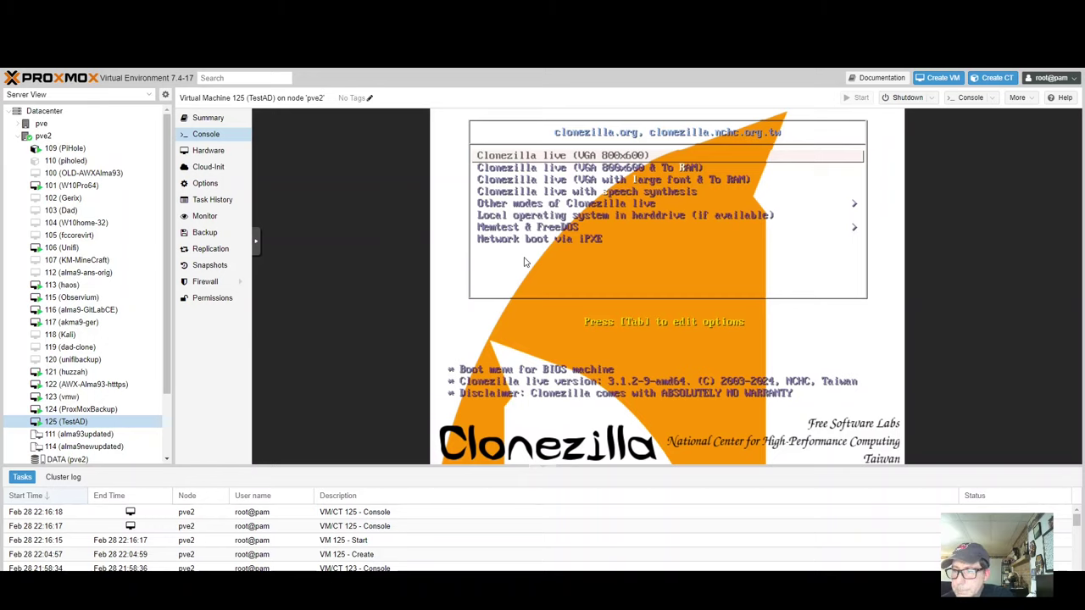
pyautogui.press('Return')
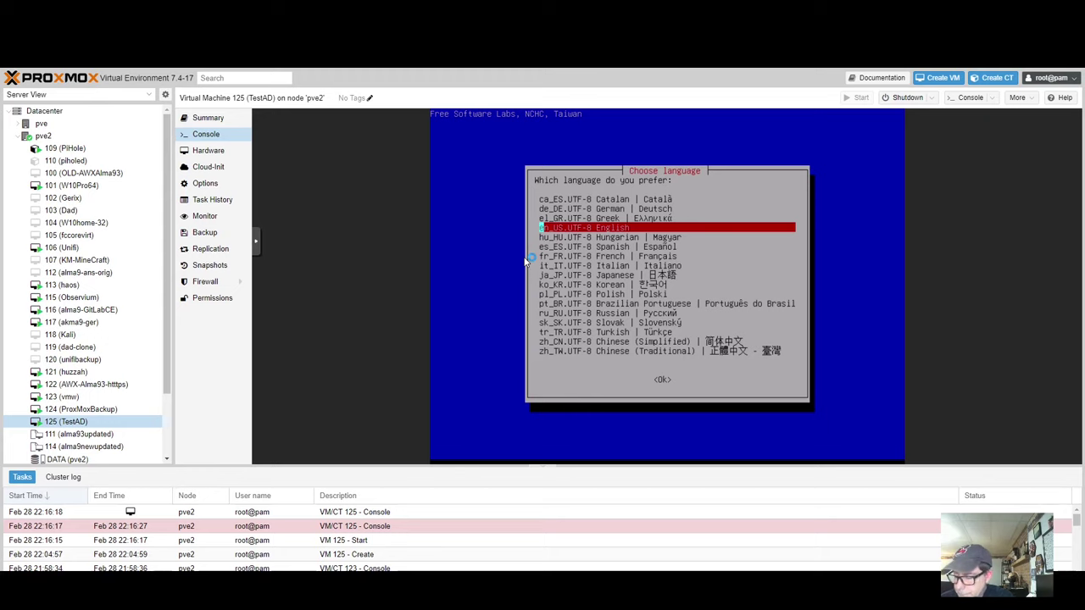
# Step: Accept English, run Clonezilla in remote-dest mode over DHCP, targeting server 192.168.69.173
pyautogui.press('Return')
pyautogui.press('Return')
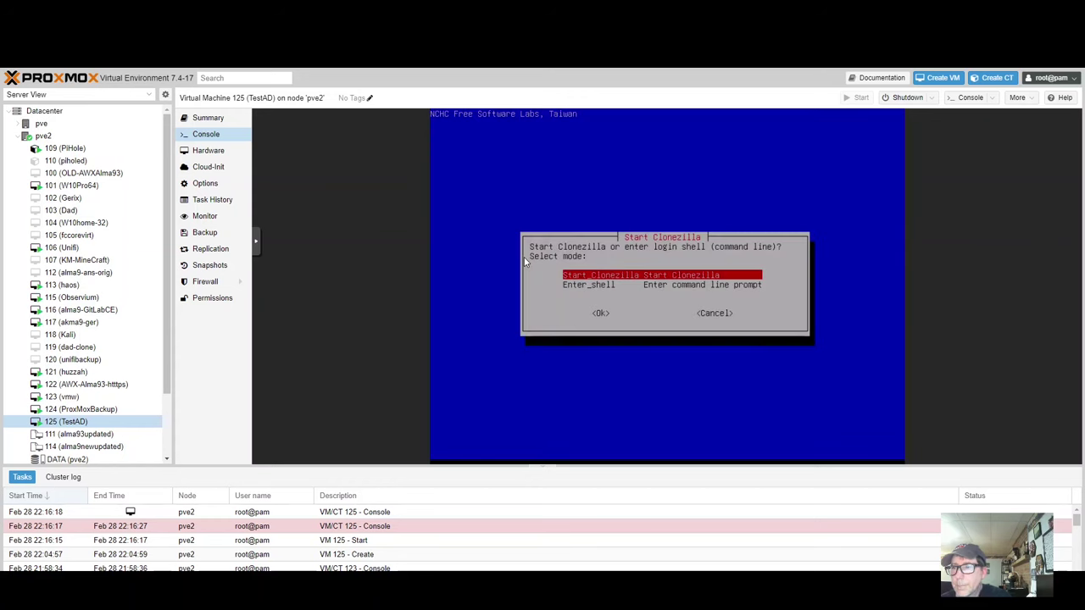
pyautogui.press('Return')
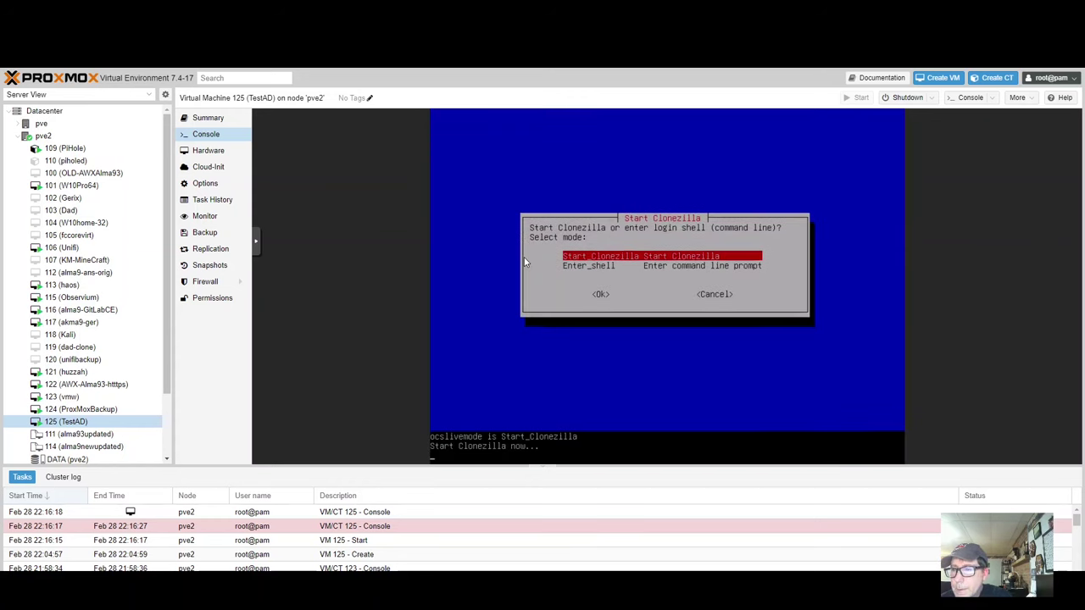
pyautogui.press('Down')
pyautogui.press('Down')
pyautogui.press('Down')
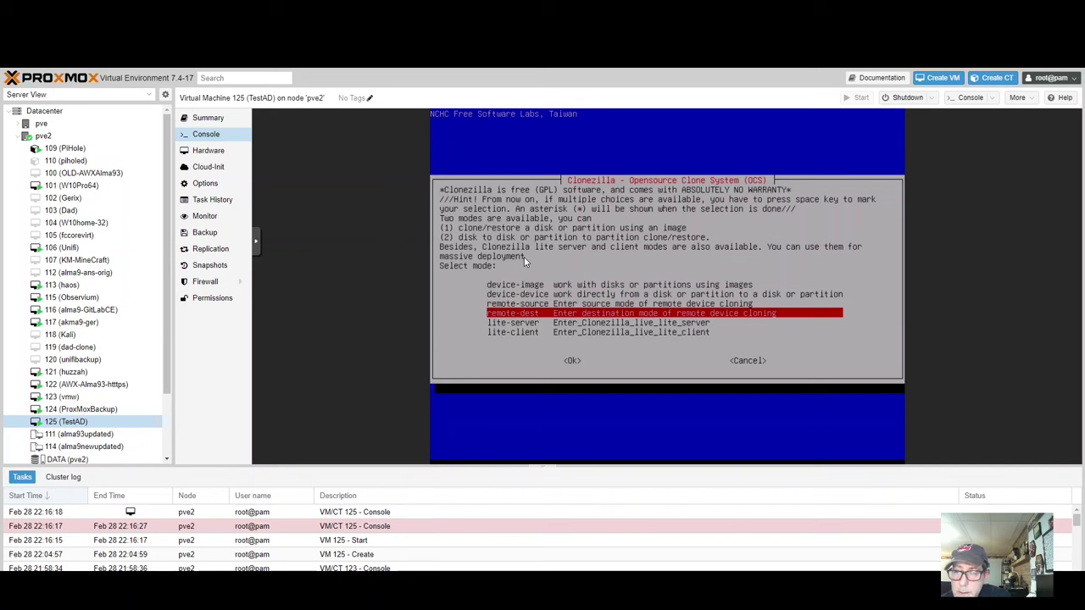
pyautogui.press('Return')
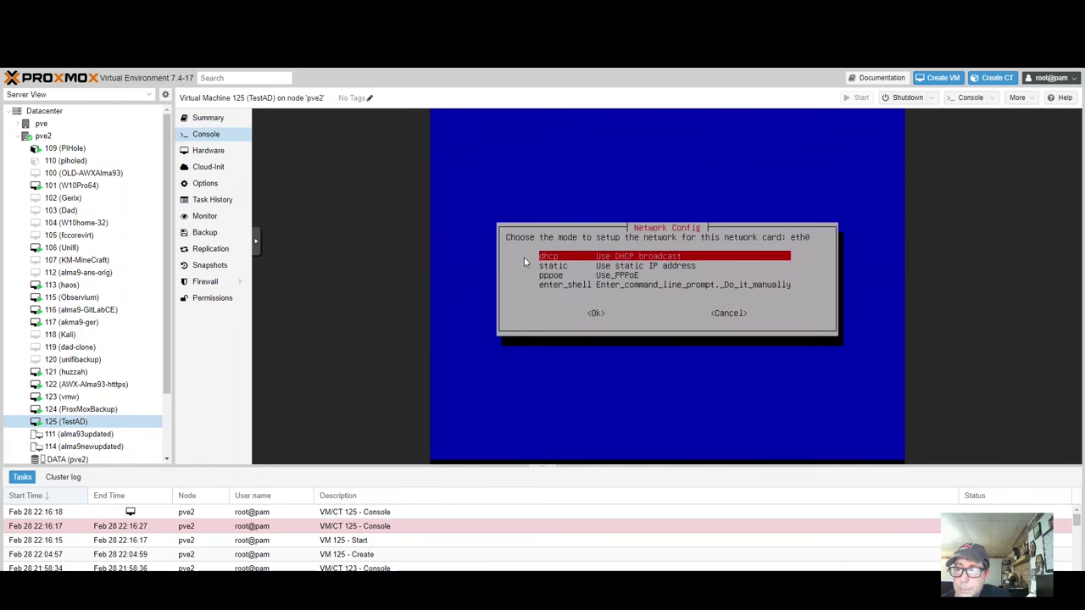
pyautogui.press('Return')
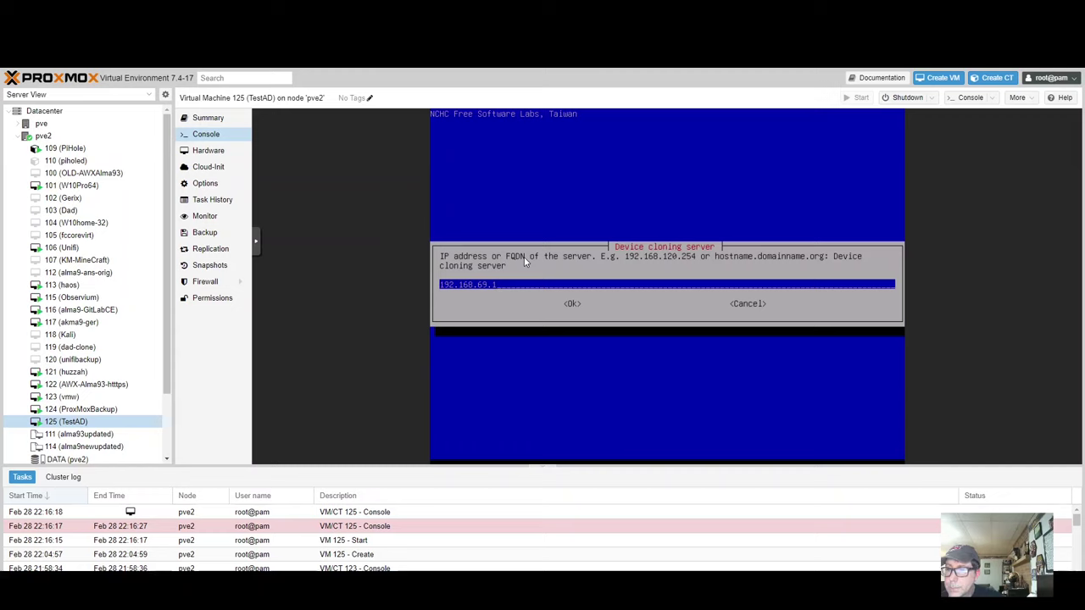
pyautogui.press('BackSpace')
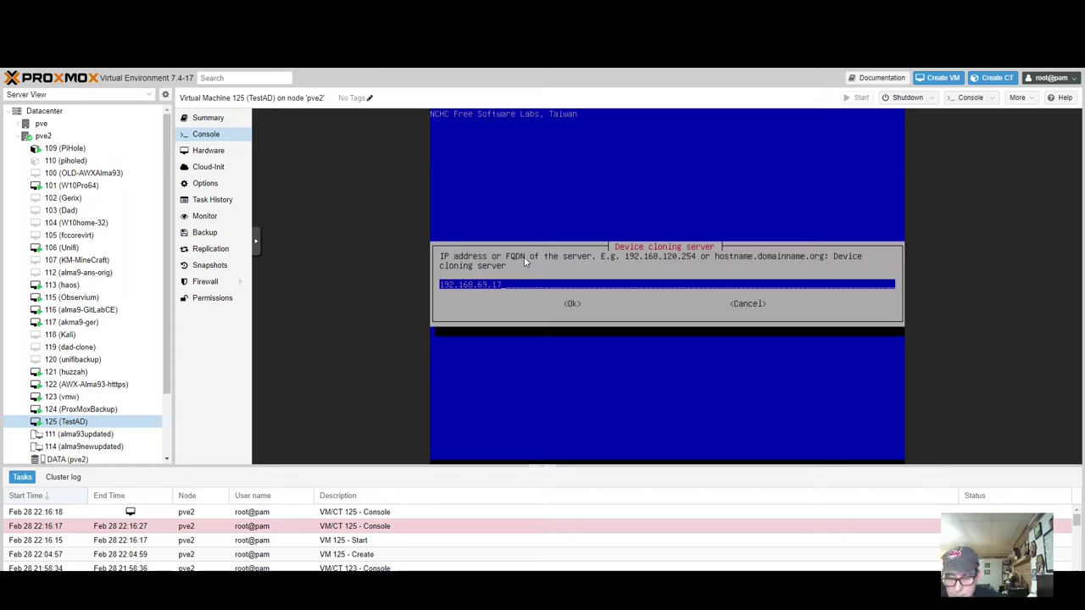
pyautogui.write('173')
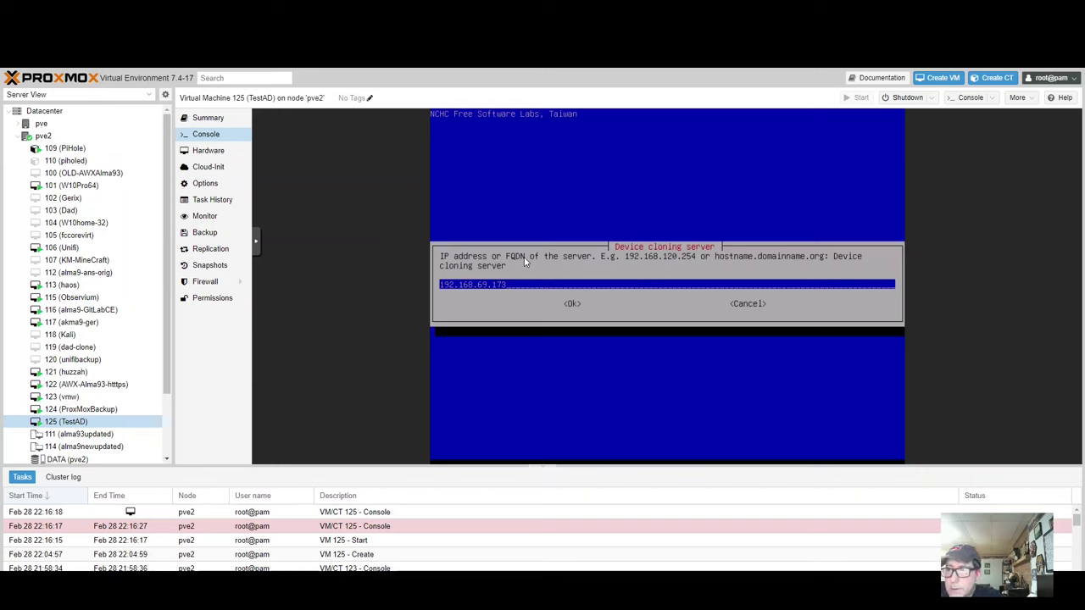
pyautogui.press('Return')
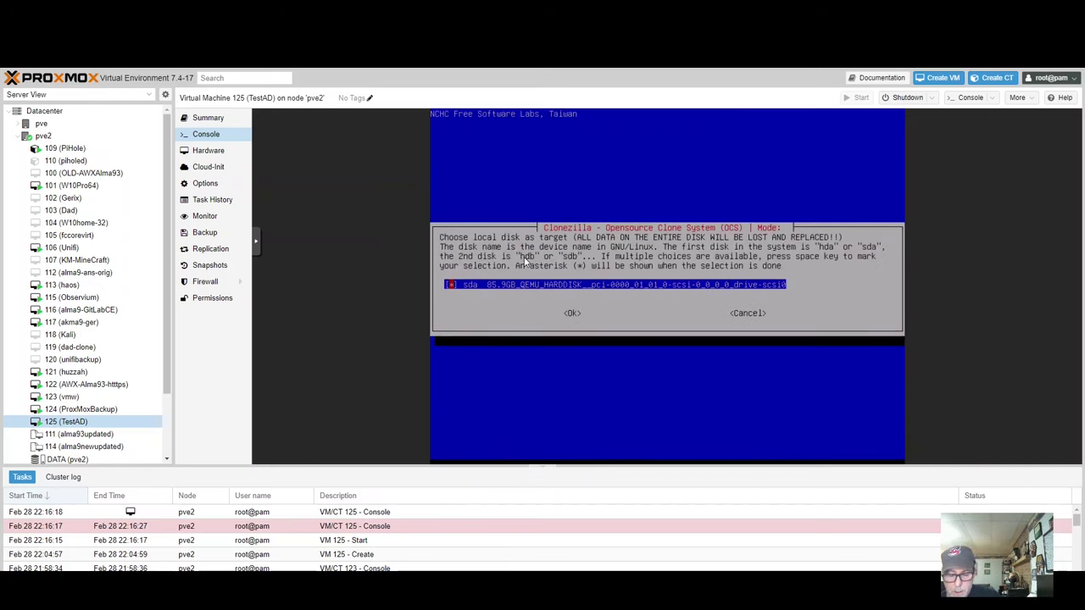
# Step: Select the 85.9GB sda disk as the clone destination and continue past the summary
pyautogui.press('space')
pyautogui.press('Tab')
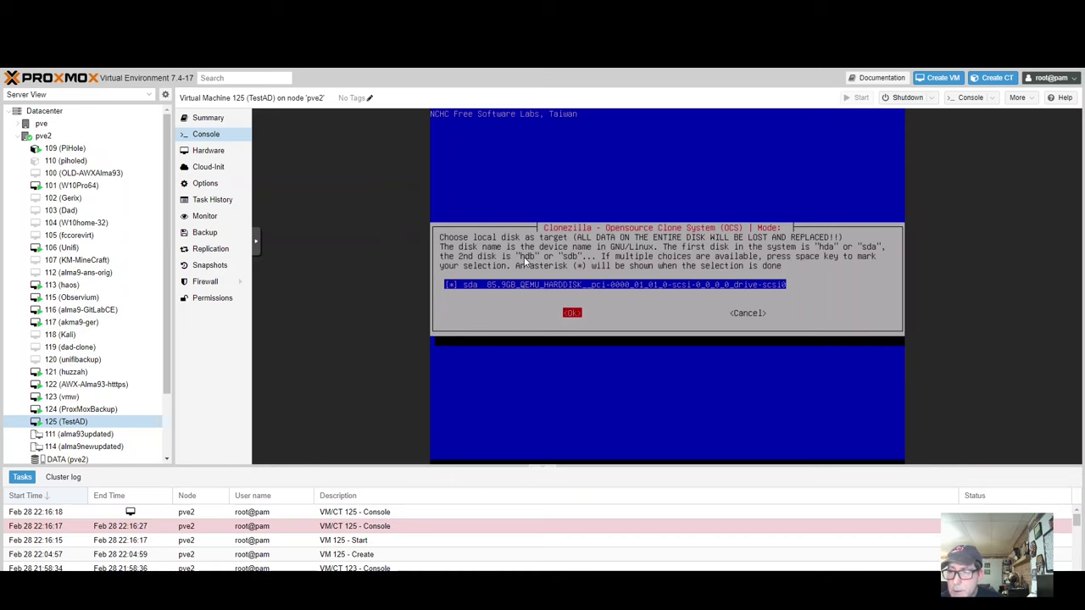
pyautogui.press('Return')
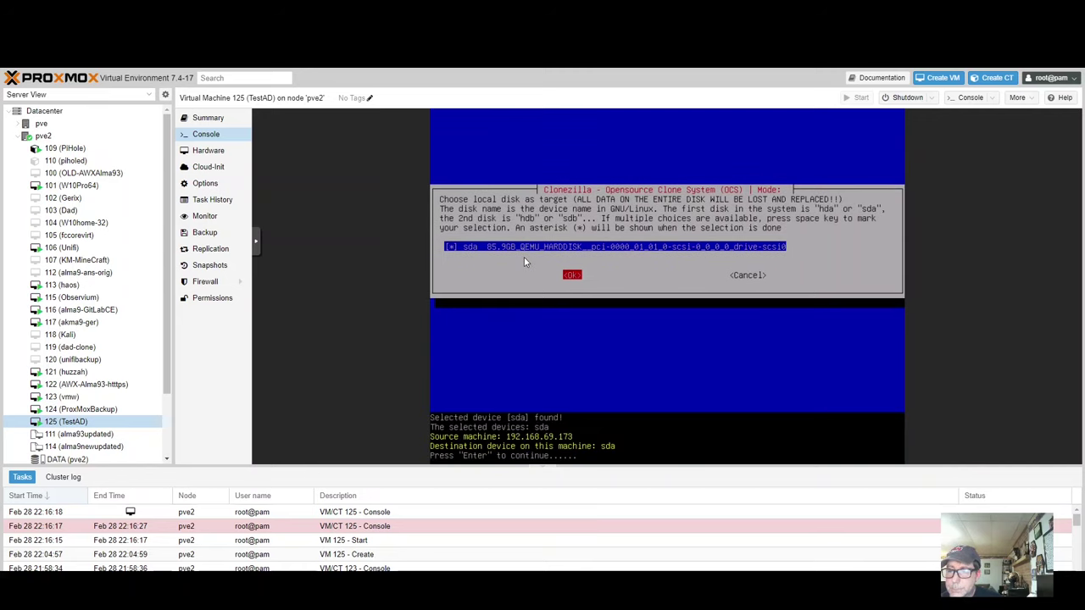
pyautogui.press('Return')
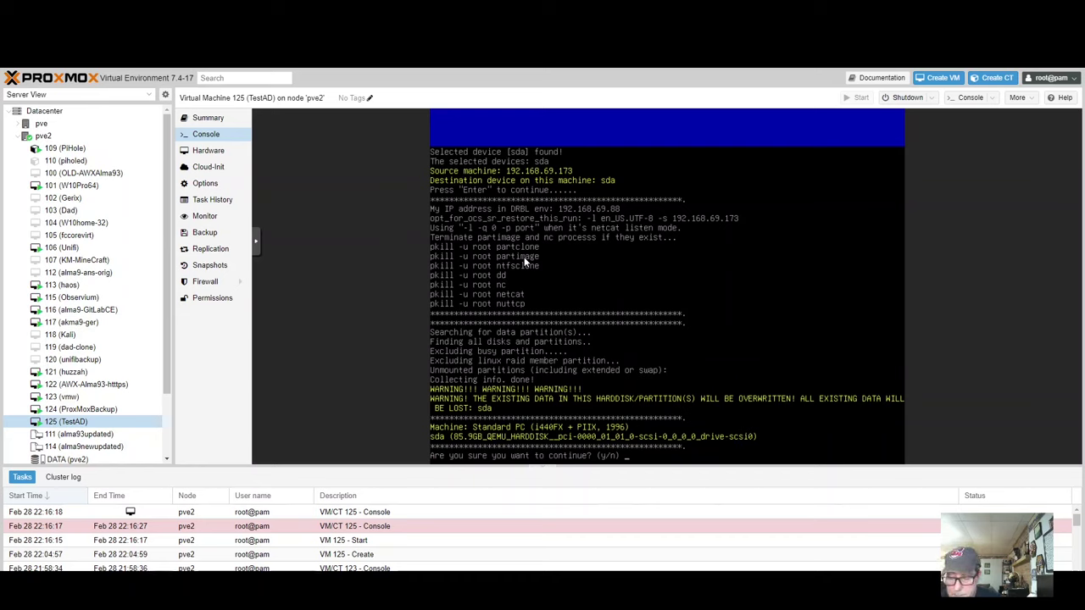
# Step: Answer yes to both sda overwrite warnings so the clone proceeds
pyautogui.press('Return')
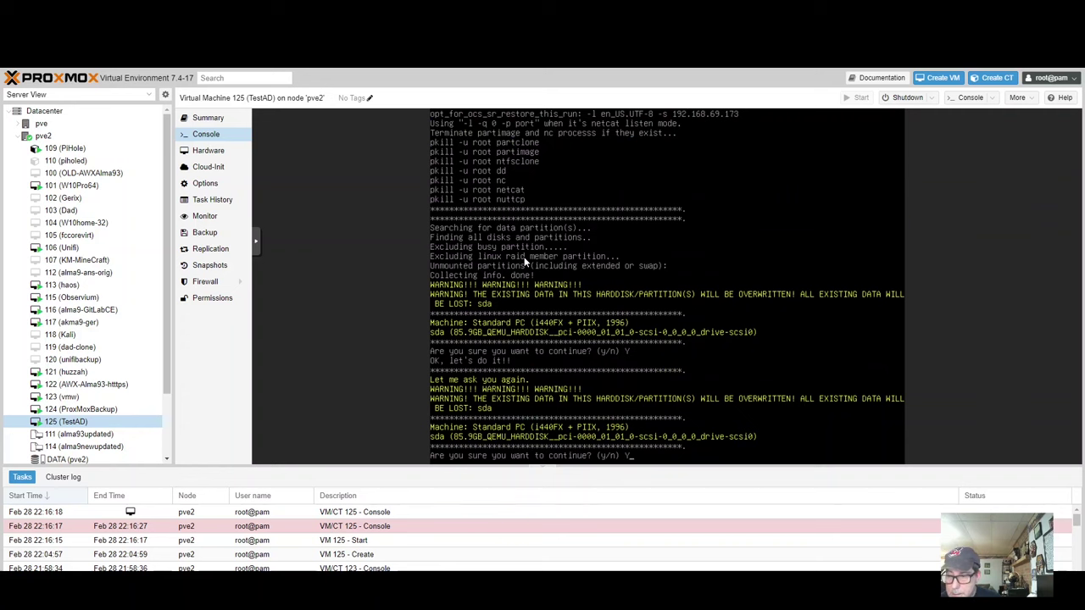
pyautogui.write('Y')
pyautogui.press('Return')
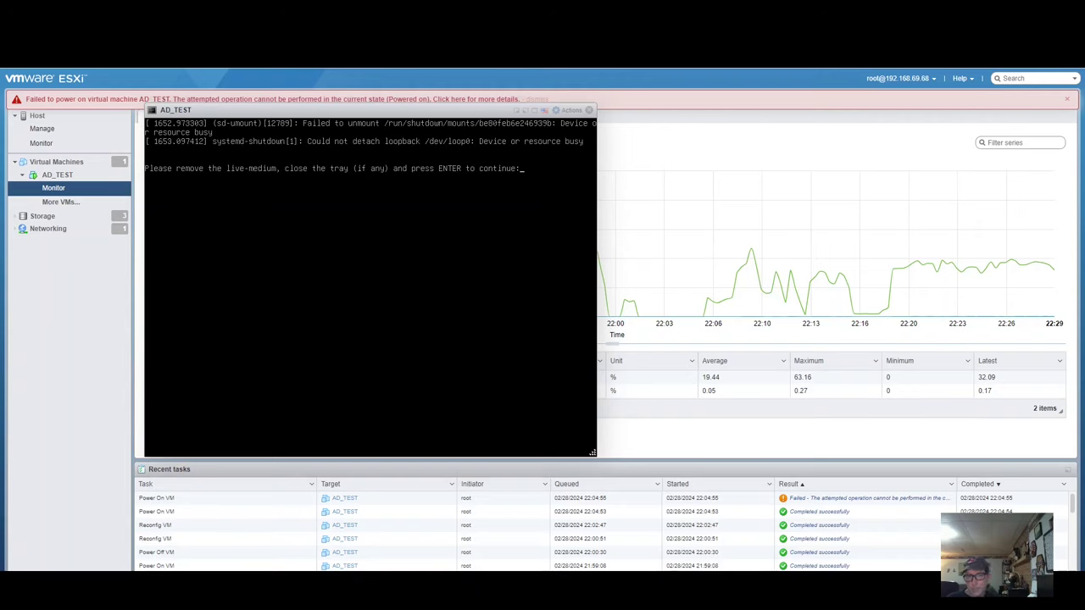
# Step: Set AD_TEST's CD/DVD Drive 1 to Host device, dismiss the live-medium prompt, and close the console
pyautogui.click(63, 176)
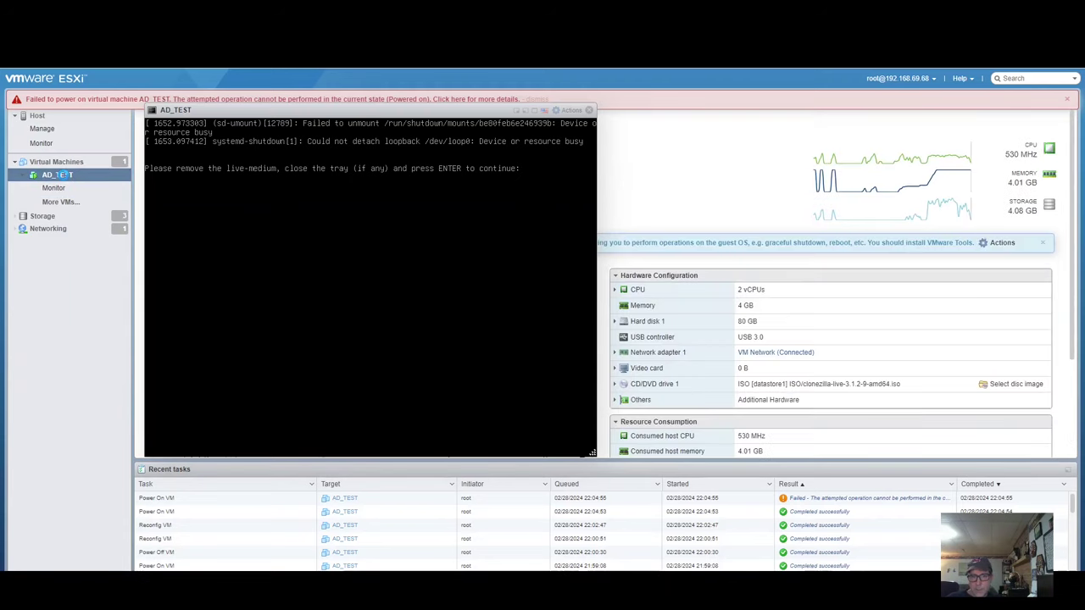
pyautogui.rightClick(64, 180)
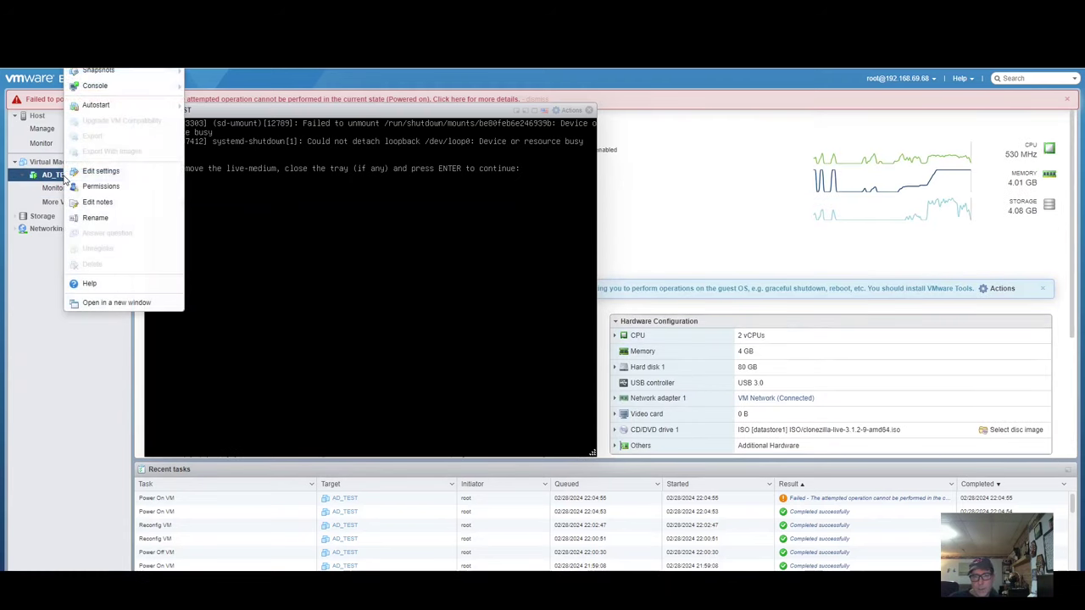
pyautogui.click(100, 171)
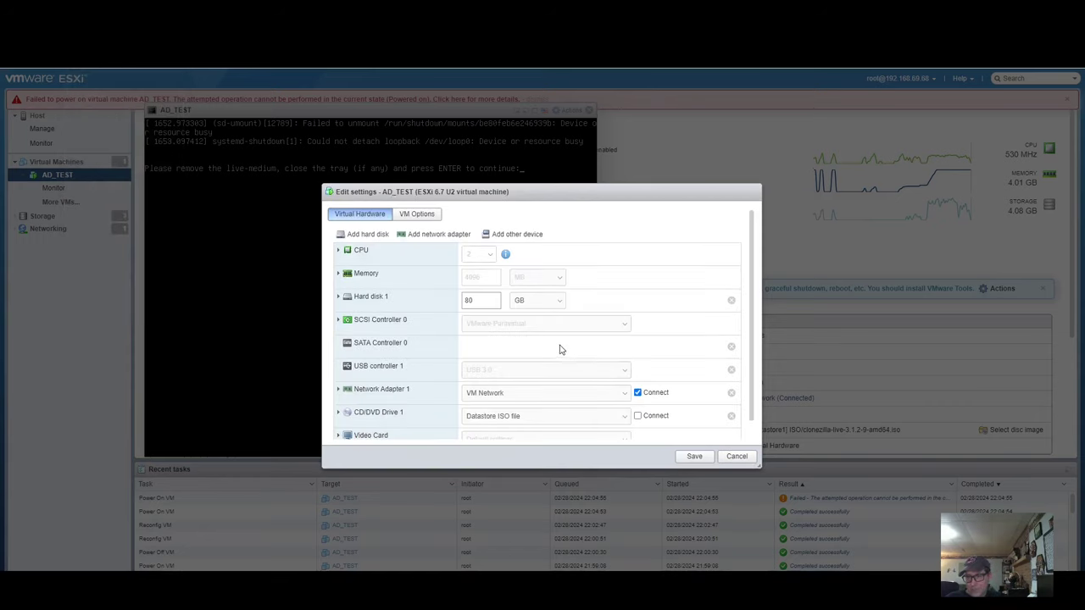
pyautogui.click(626, 419)
pyautogui.click(612, 428)
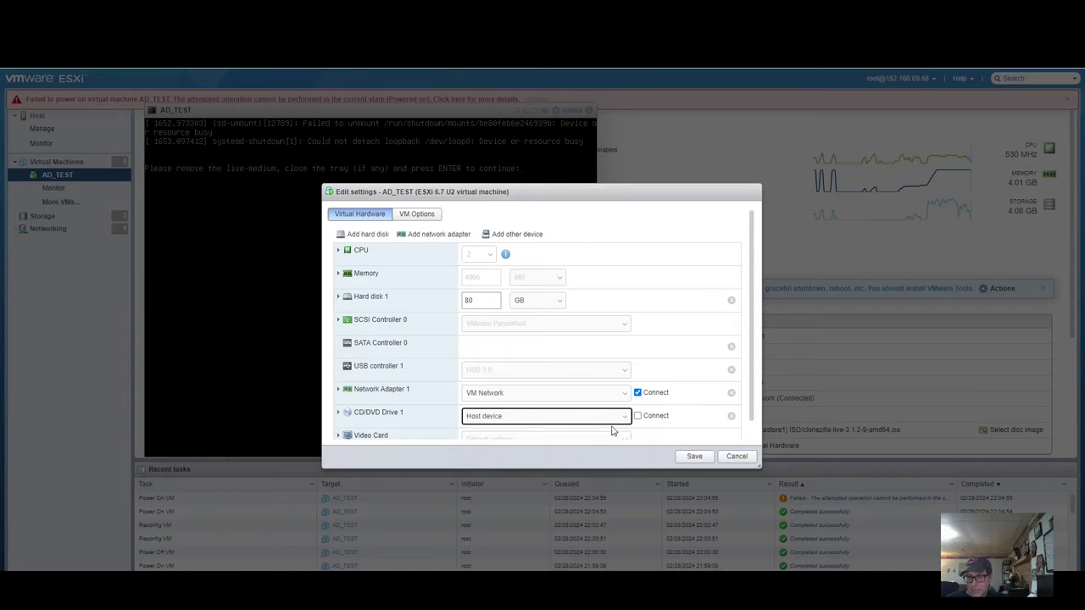
pyautogui.click(694, 458)
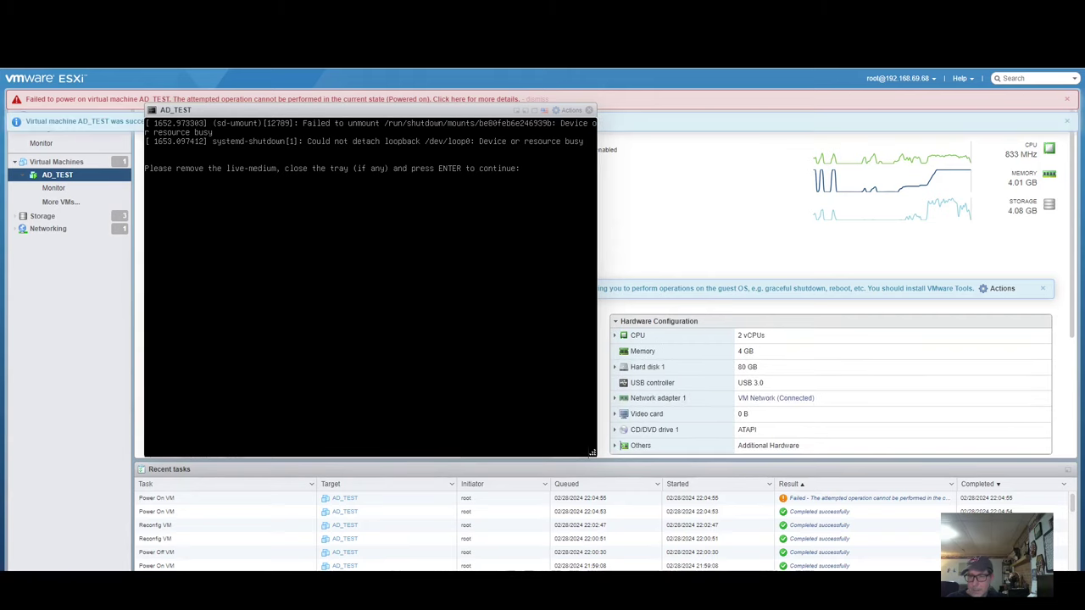
pyautogui.press('Return')
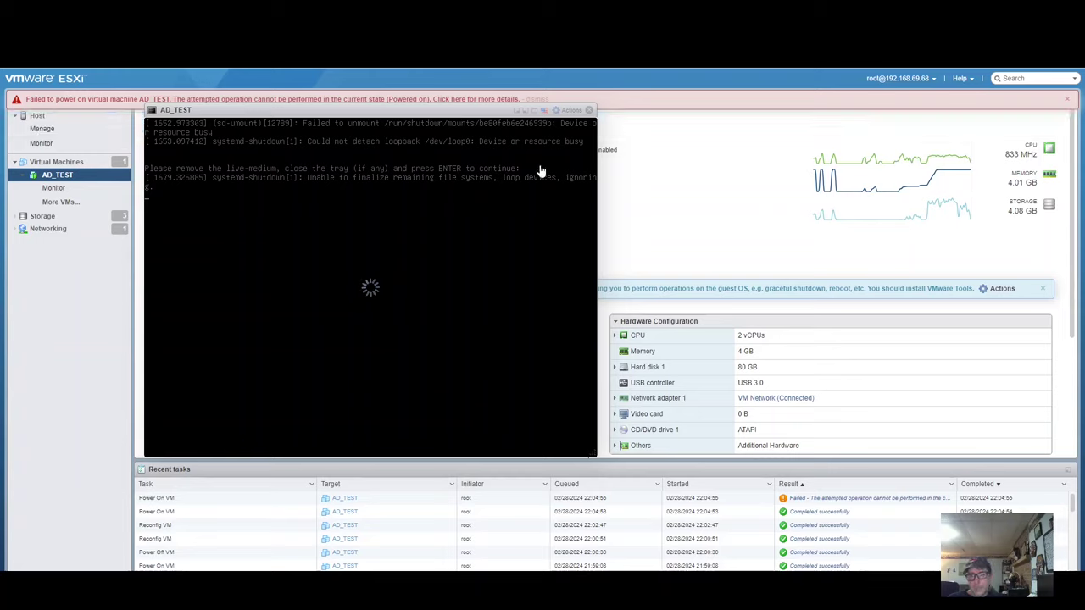
pyautogui.click(588, 111)
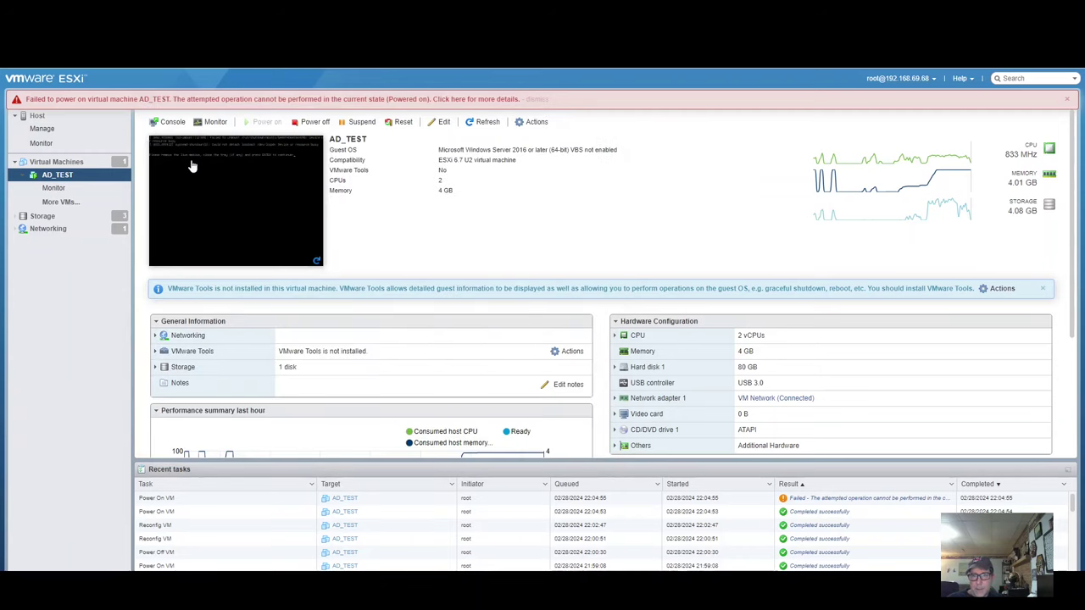
# Step: Choose poweroff from TestAD's Clonezilla menu in its console
pyautogui.click(54, 189)
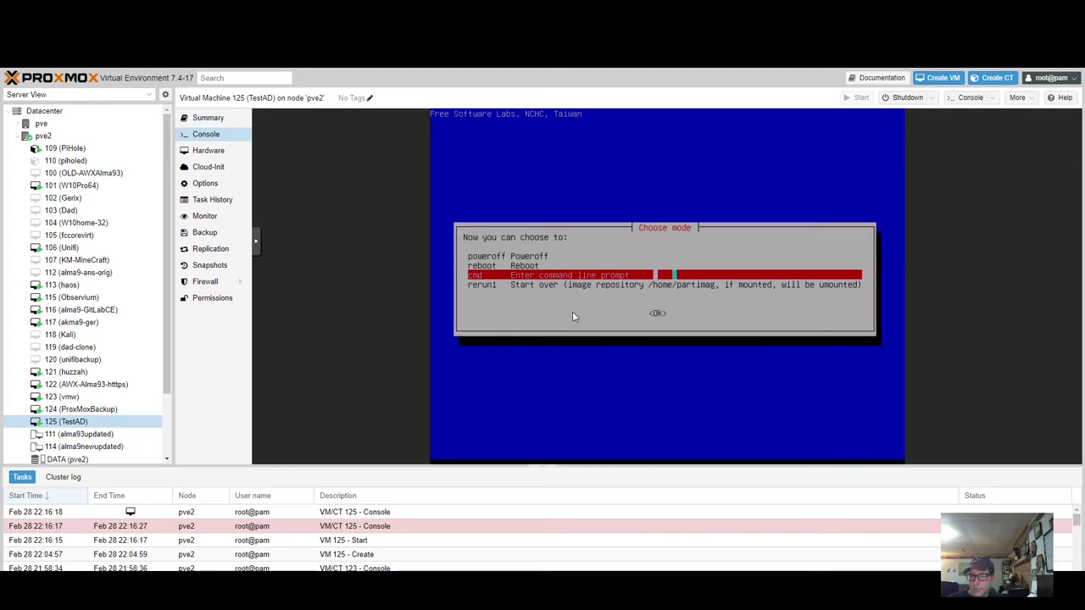
pyautogui.press('Up')
pyautogui.press('Up')
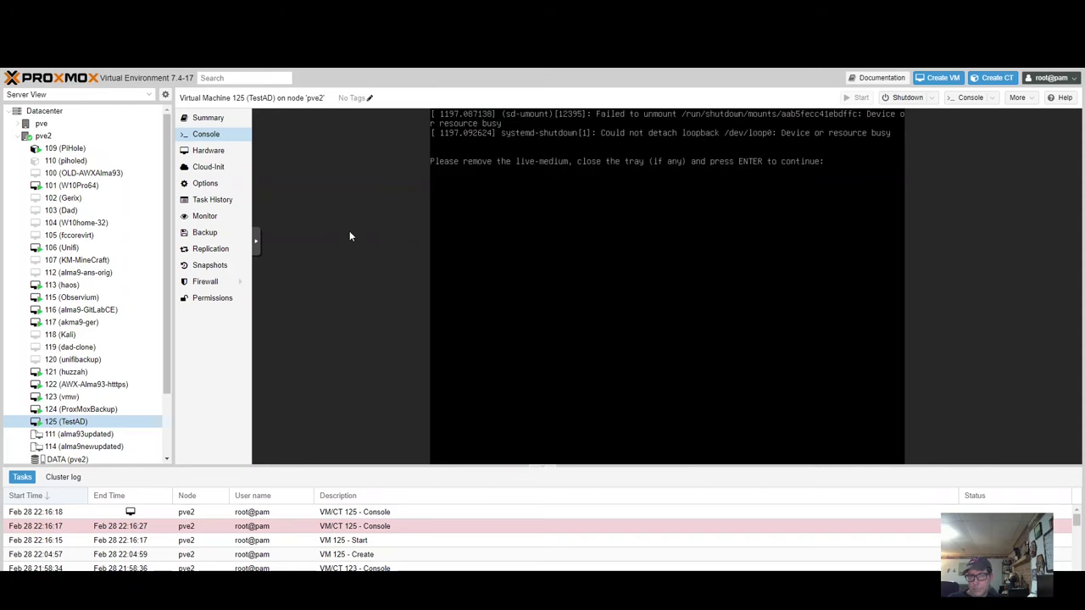
# Step: Set TestAD's CD/DVD drive to 'Do not use any media'
pyautogui.click(219, 154)
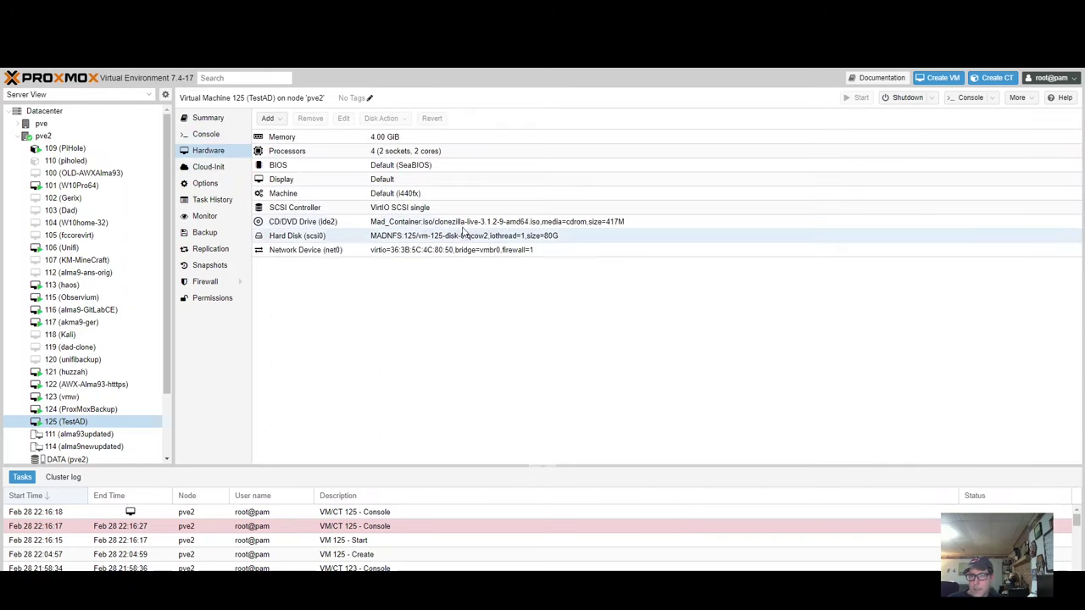
pyautogui.doubleClick(462, 224)
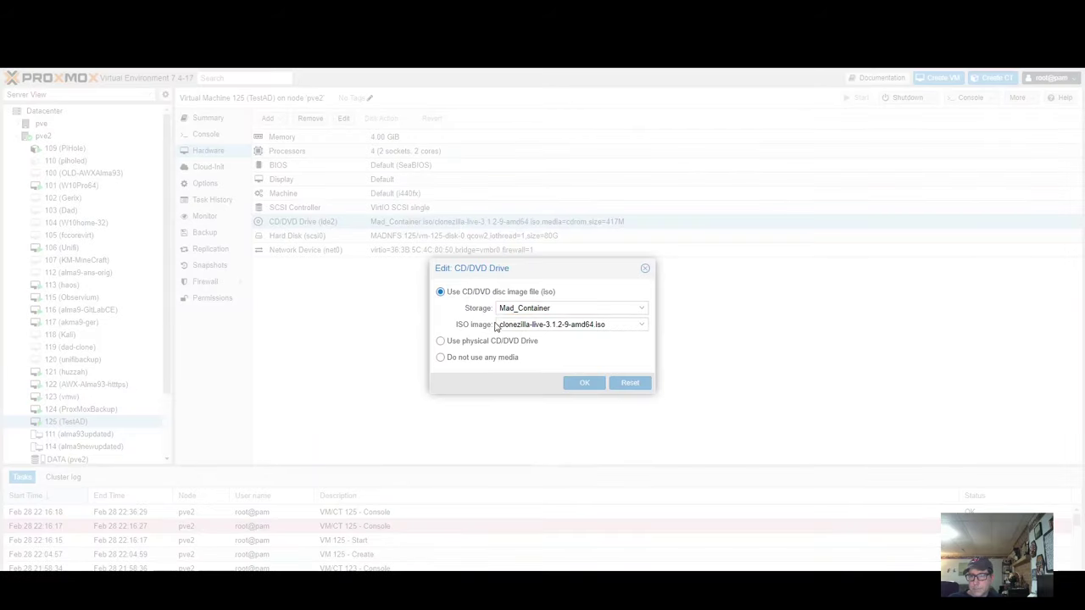
pyautogui.click(488, 359)
pyautogui.click(585, 383)
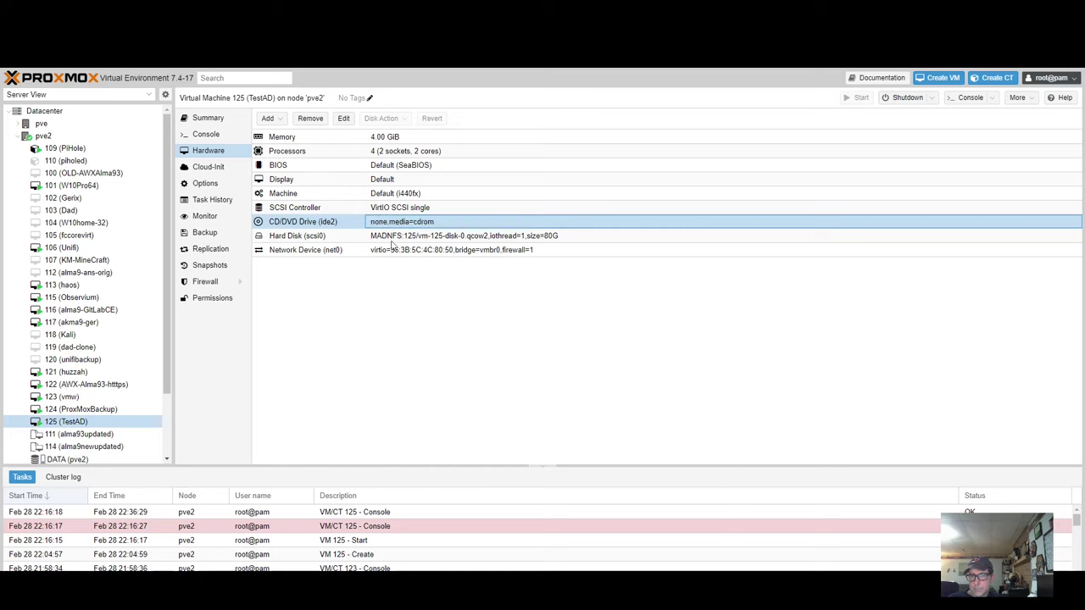
# Step: Continue in the console so the VM powers down, then return to its hardware list
pyautogui.click(206, 133)
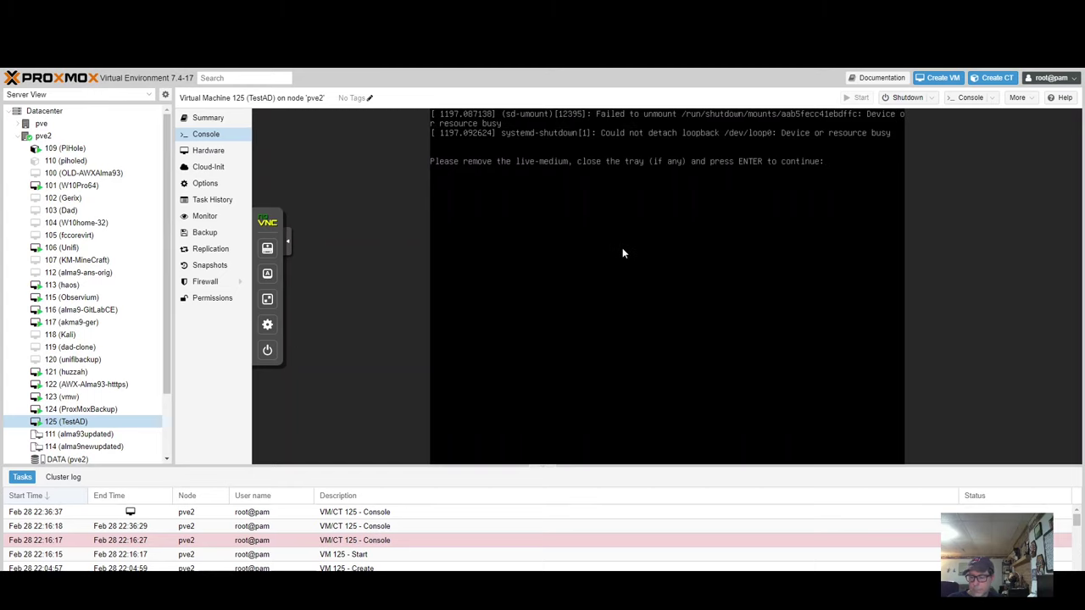
pyautogui.press('Return')
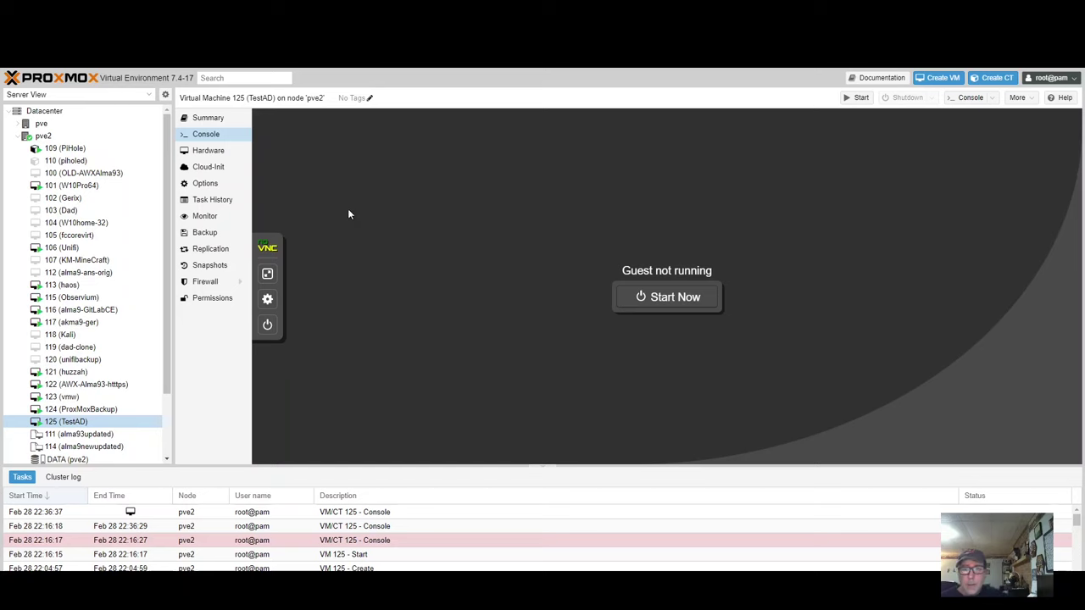
pyautogui.click(230, 157)
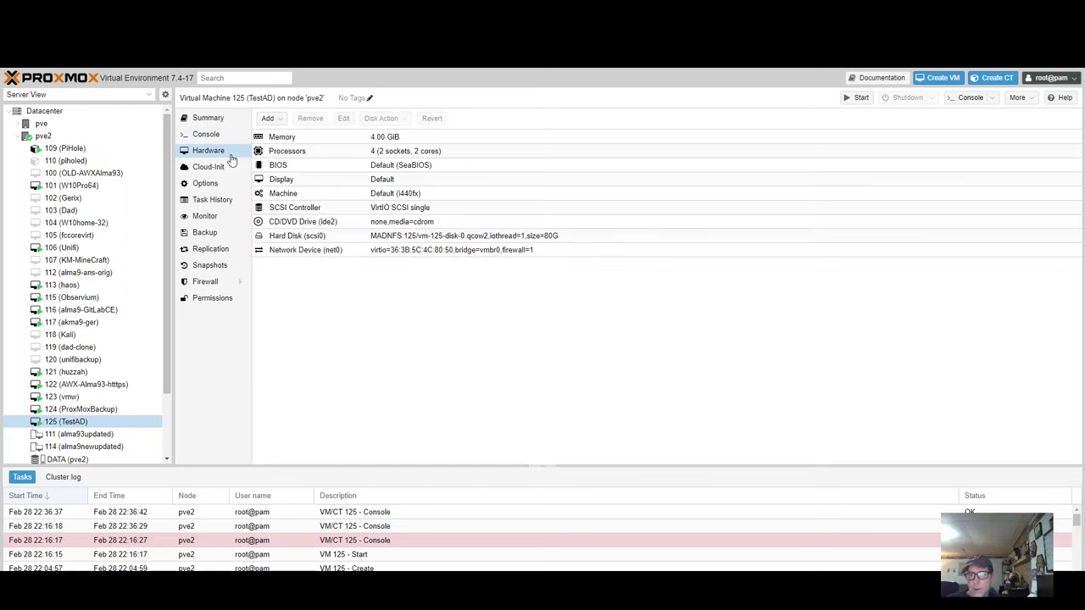
# Step: Change TestAD's BIOS to OVMF (UEFI)
pyautogui.doubleClick(326, 167)
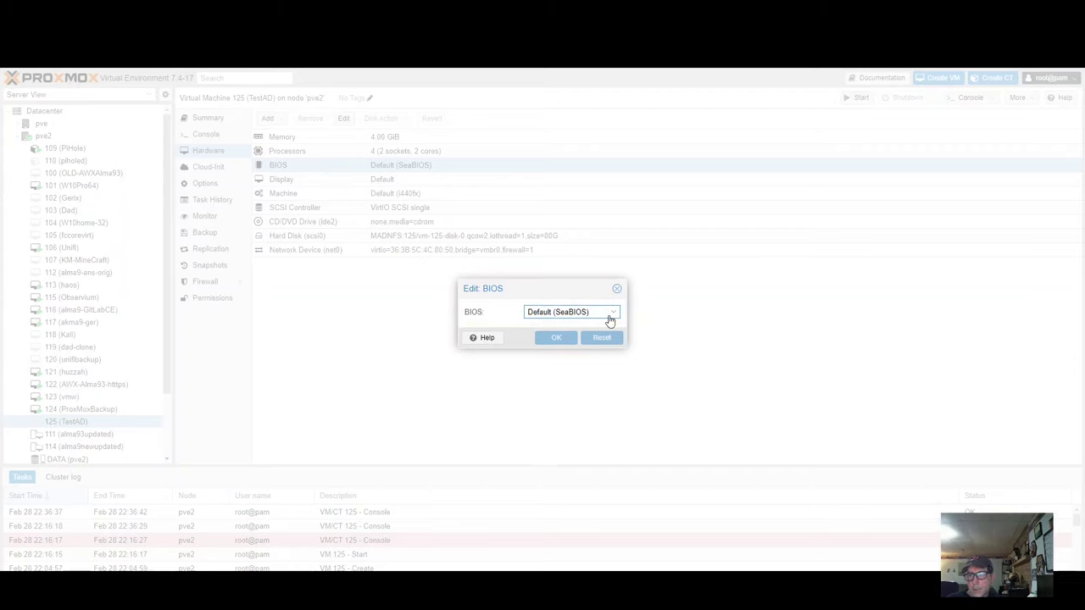
pyautogui.click(617, 315)
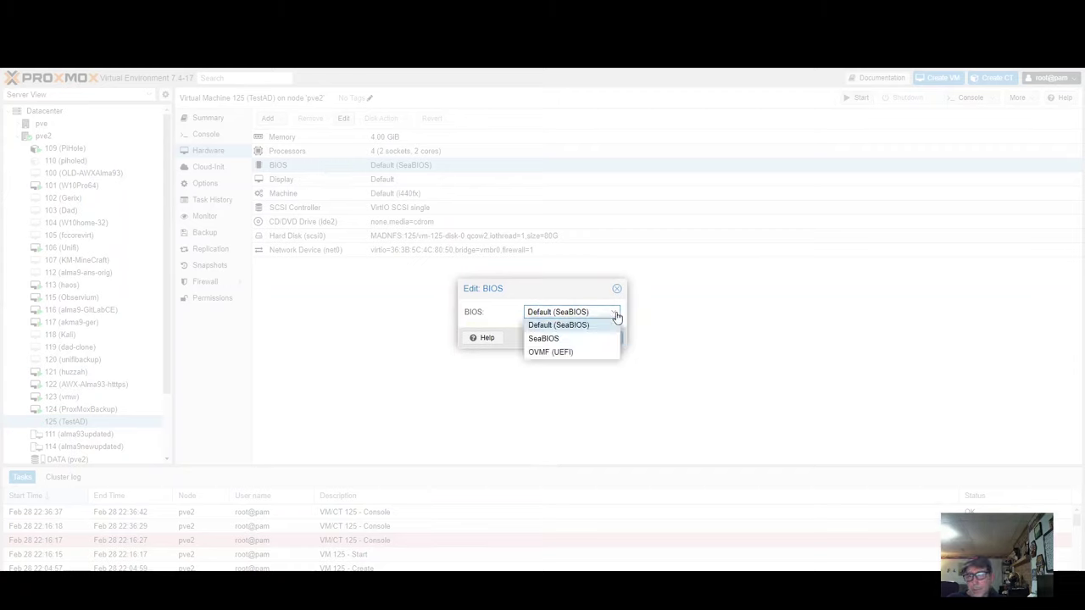
pyautogui.click(584, 352)
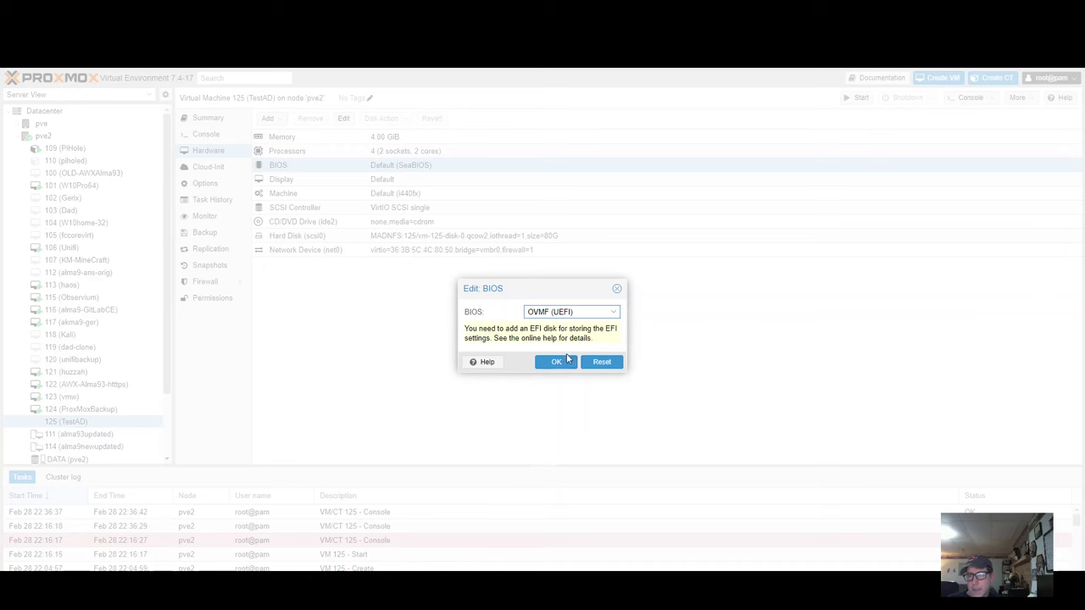
pyautogui.click(566, 361)
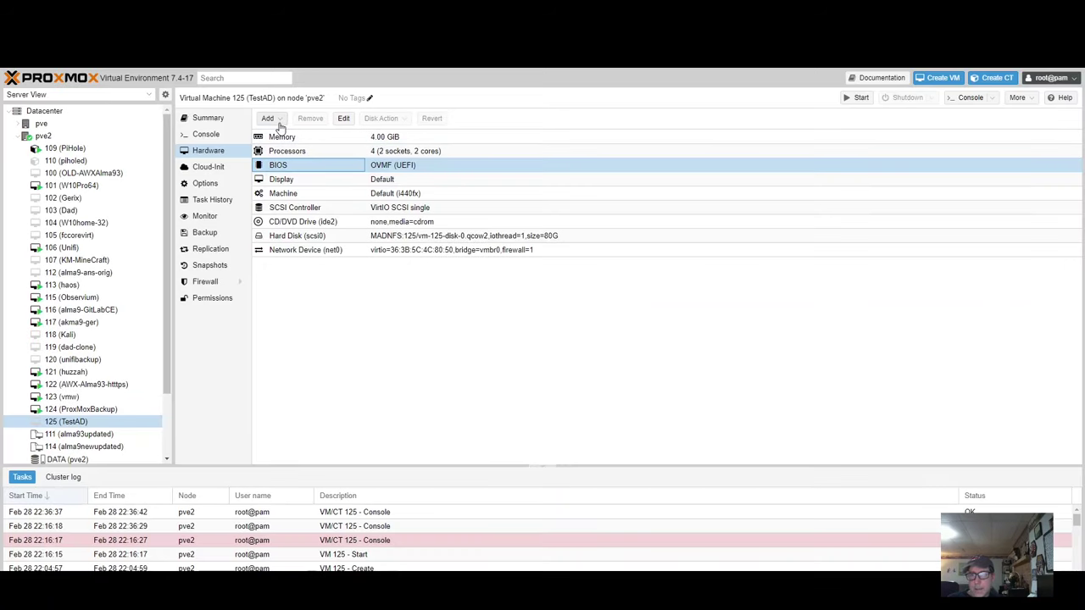
# Step: Add an EFI disk stored on MADNFS
pyautogui.click(278, 124)
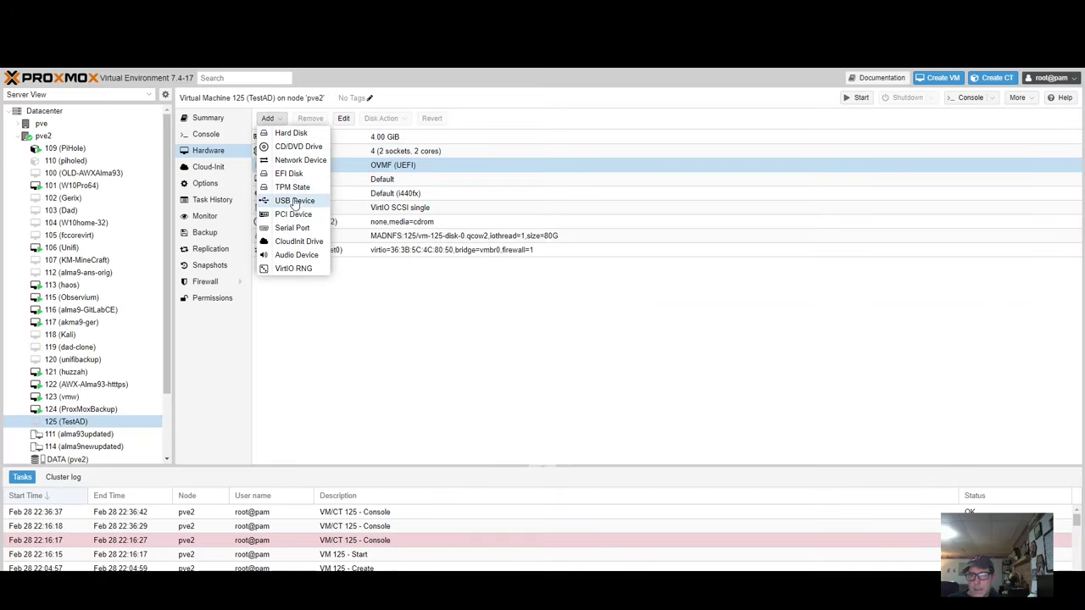
pyautogui.click(298, 174)
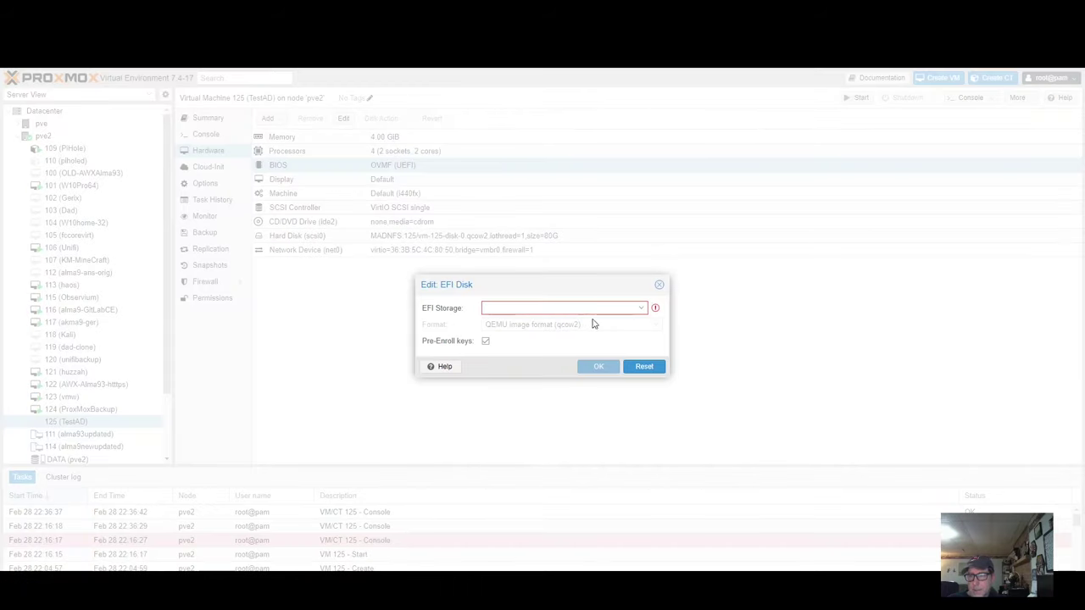
pyautogui.click(642, 308)
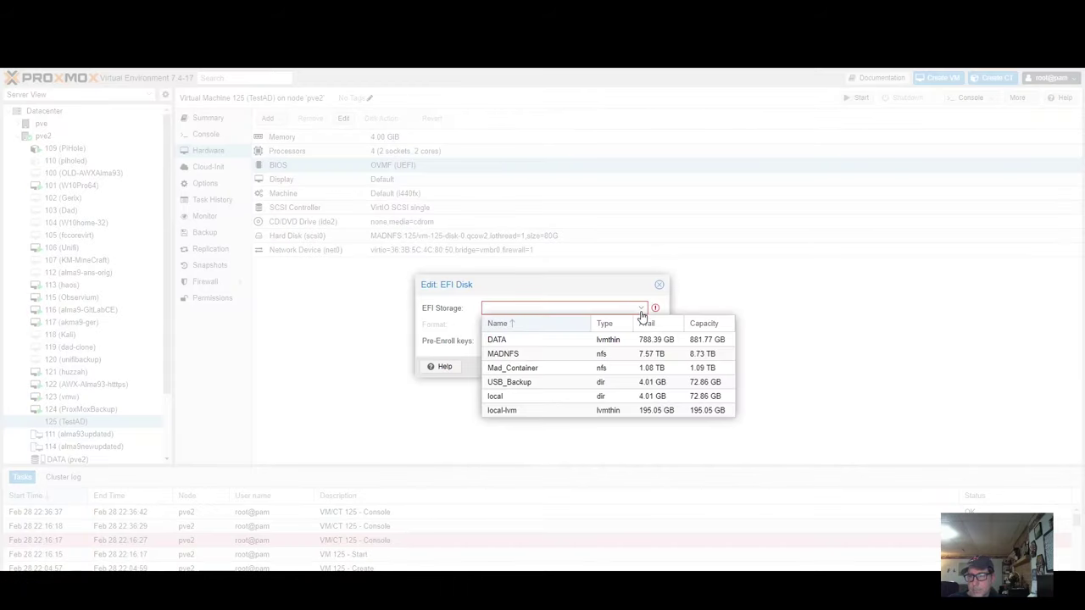
pyautogui.click(570, 355)
pyautogui.click(600, 366)
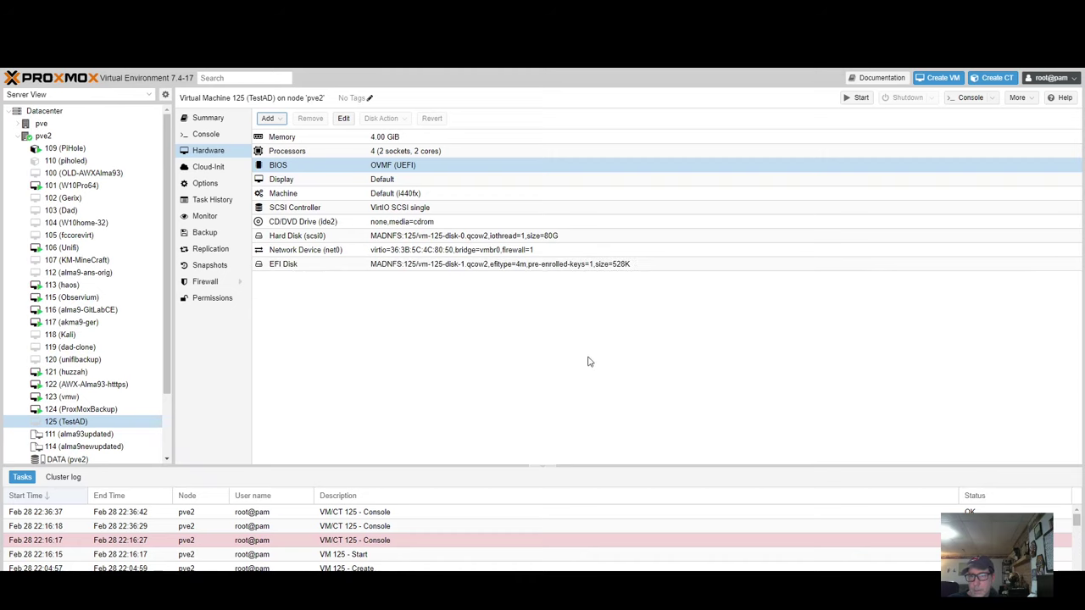
# Step: Change TestAD's machine type to q35
pyautogui.doubleClick(305, 194)
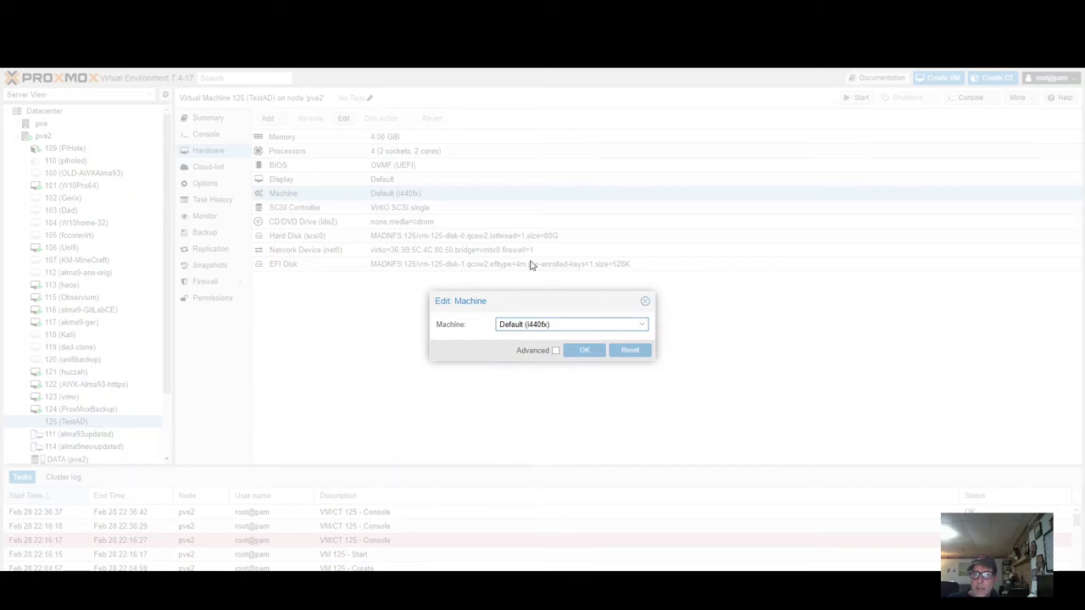
pyautogui.click(642, 325)
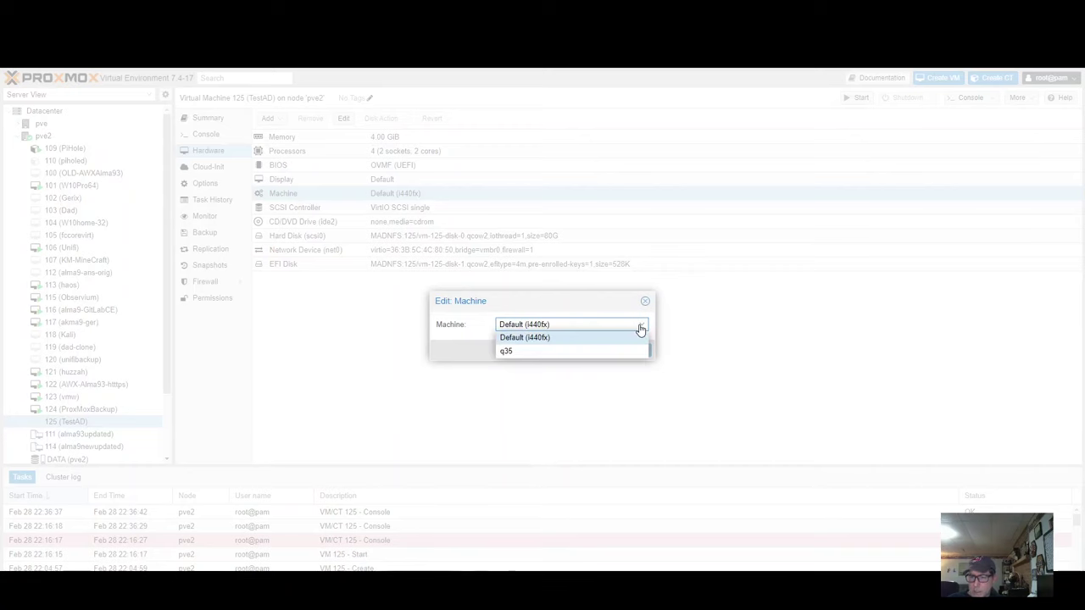
pyautogui.click(585, 352)
pyautogui.click(588, 353)
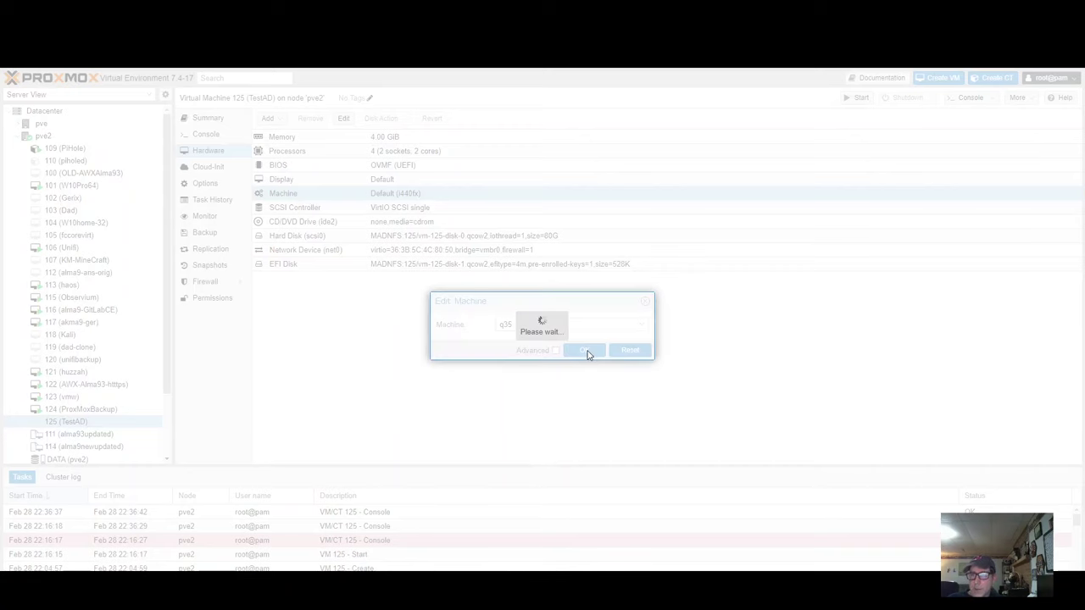
# Step: Set the SCSI controller to VMware PVSCSI
pyautogui.doubleClick(352, 211)
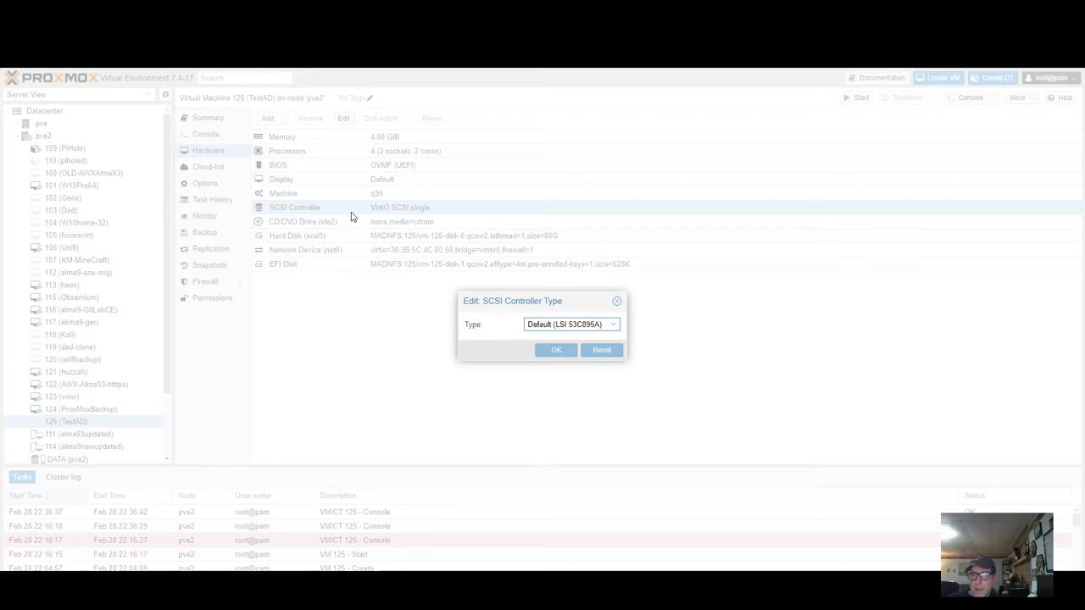
pyautogui.click(615, 330)
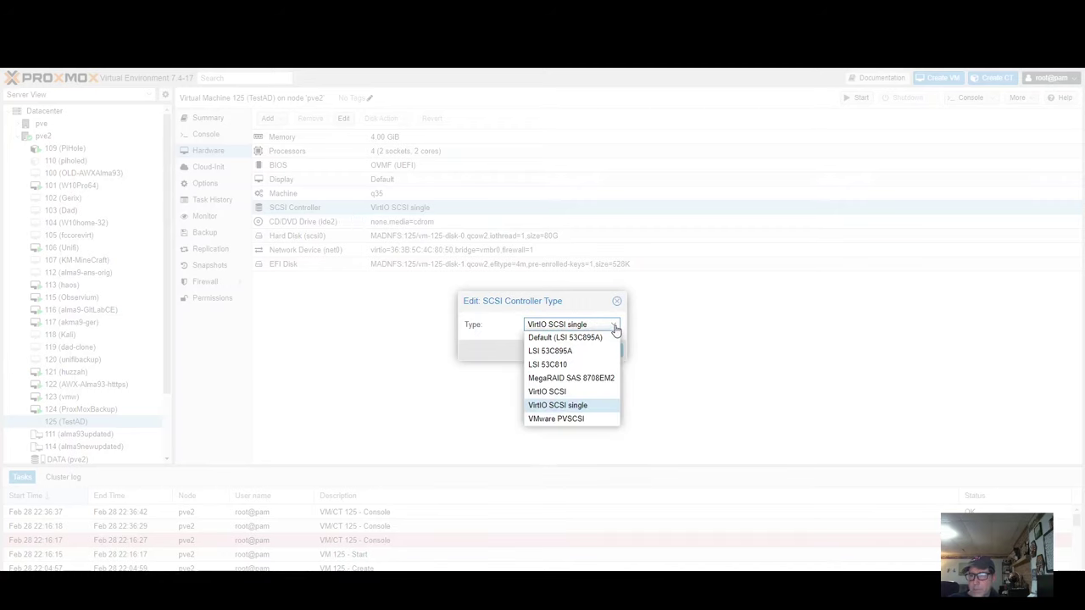
pyautogui.click(591, 421)
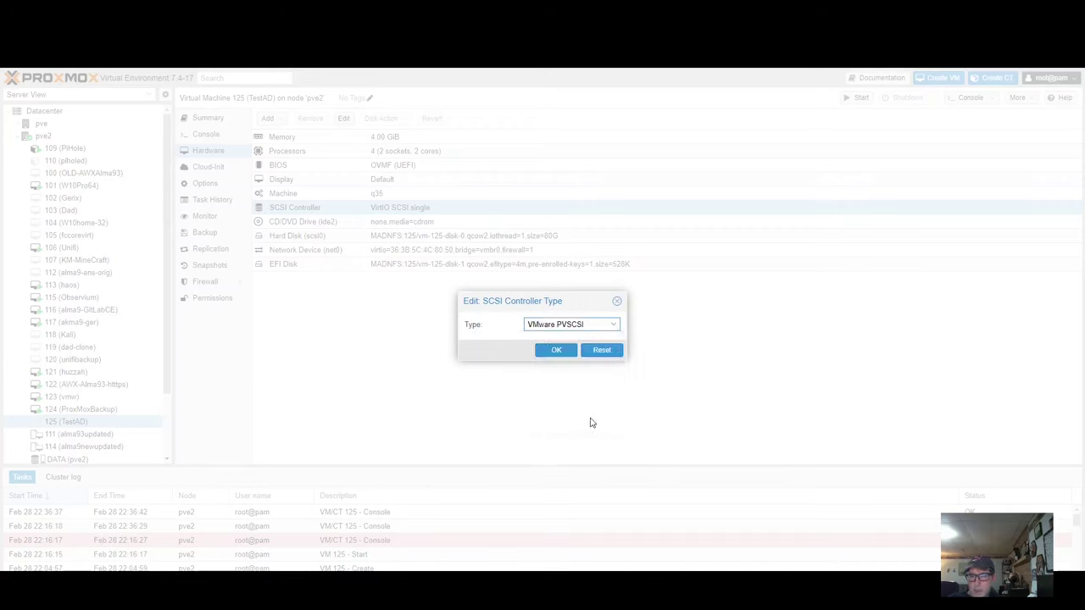
pyautogui.click(557, 350)
# Step: Set the net0 network device model to VMware vmxnet3
pyautogui.doubleClick(345, 258)
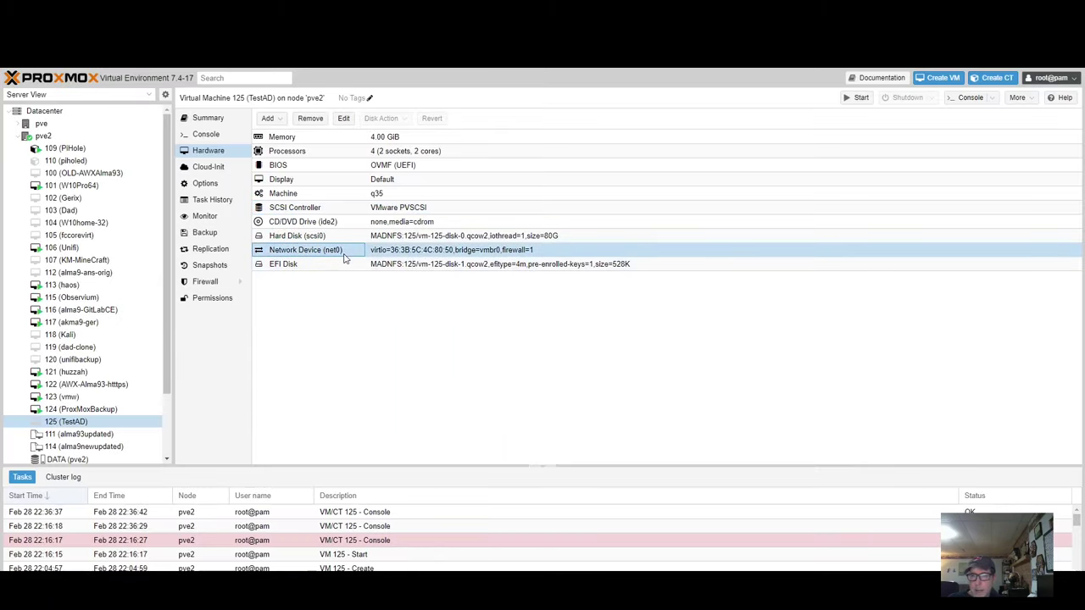
pyautogui.click(692, 313)
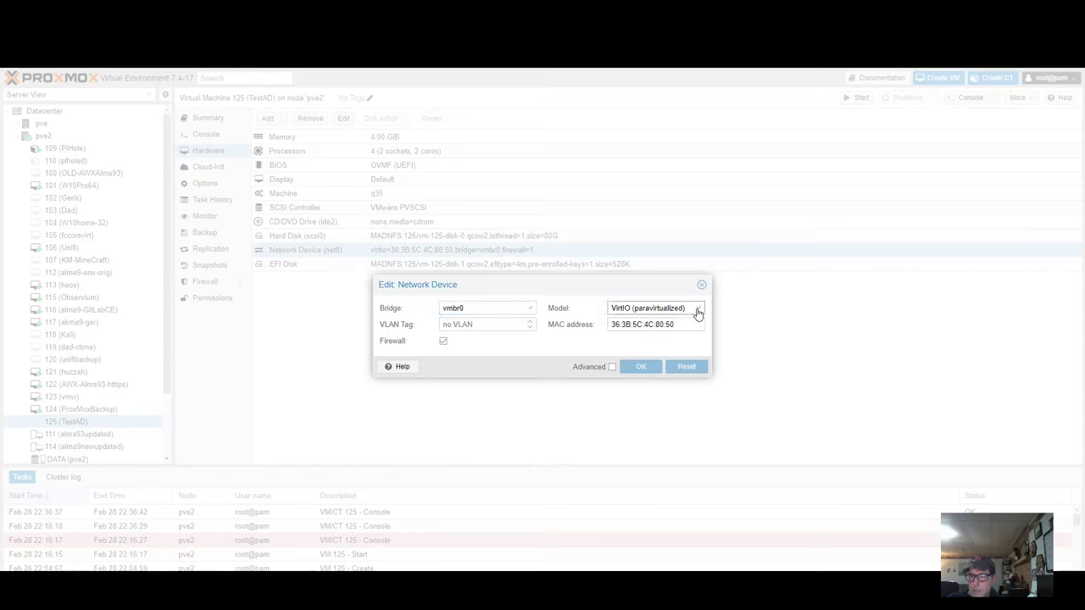
pyautogui.click(686, 359)
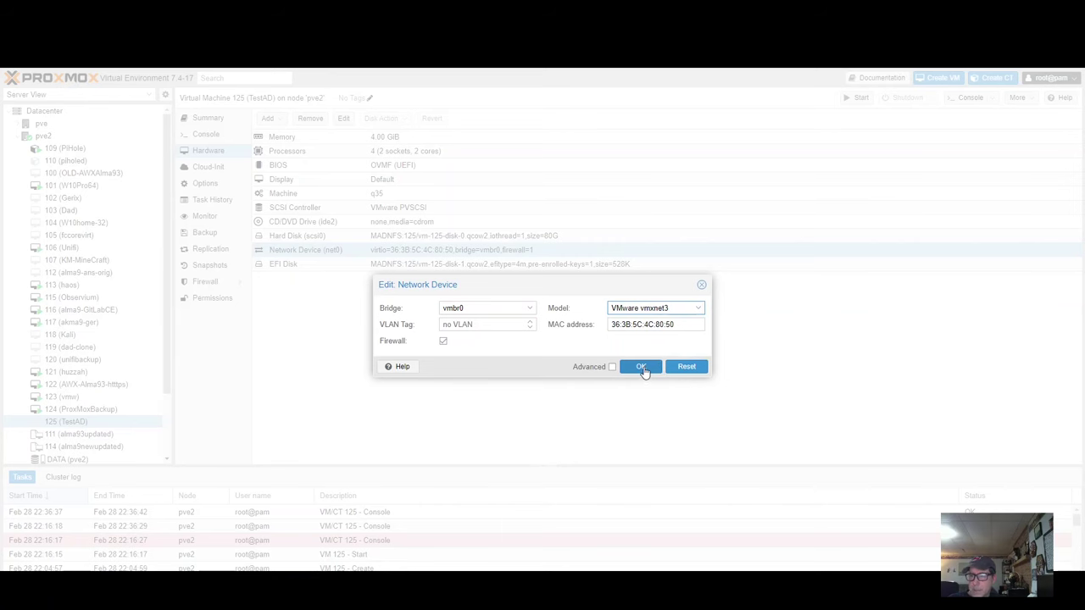
pyautogui.click(641, 367)
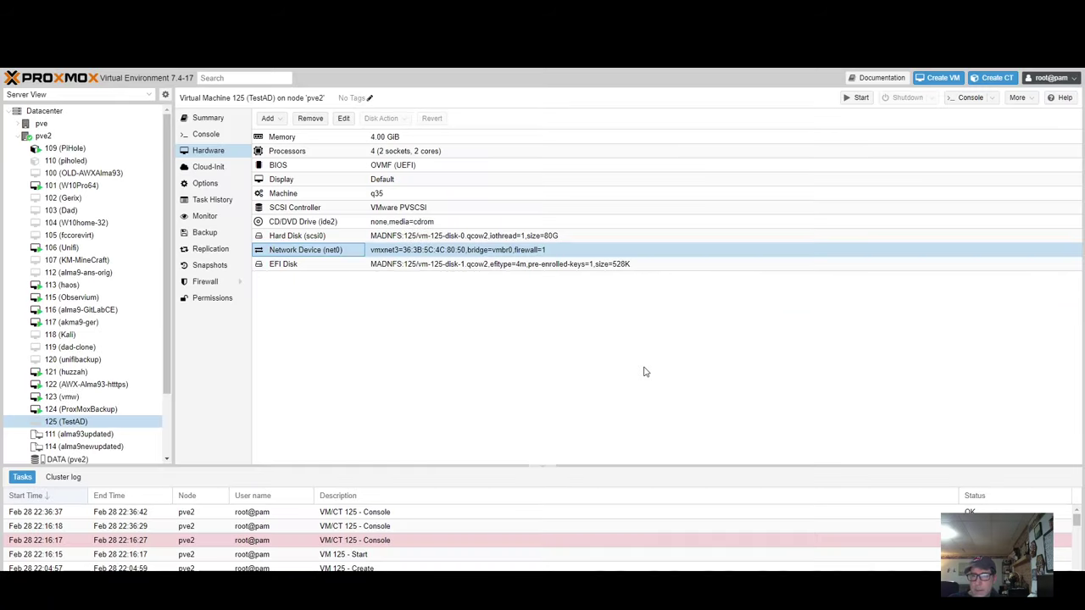
# Step: In Options, drag scsi0 above ide2 in the boot order, save, and return to Hardware
pyautogui.click(214, 187)
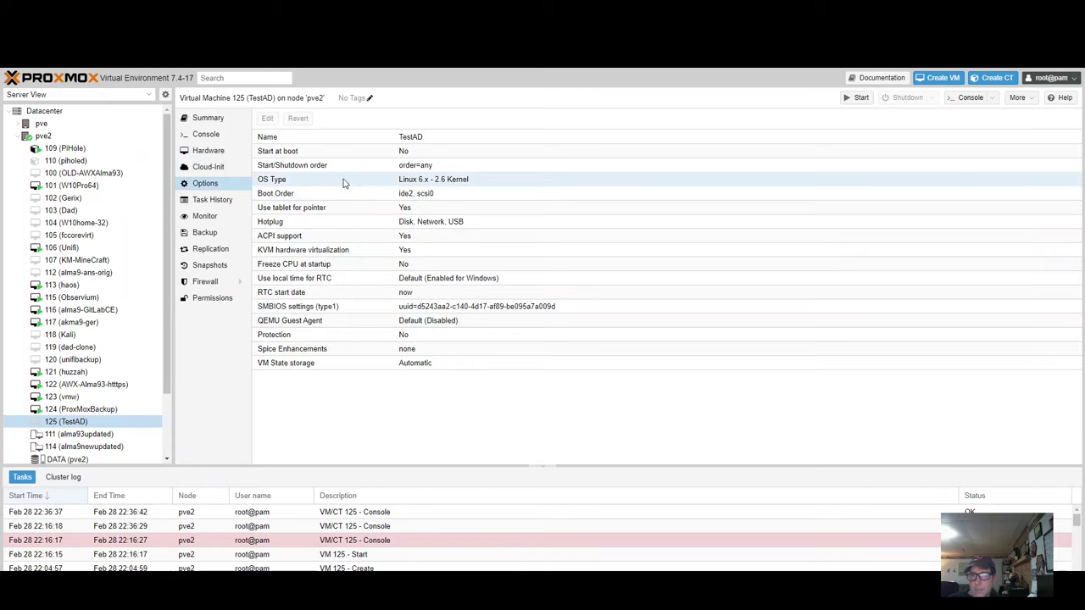
pyautogui.click(357, 195)
pyautogui.doubleClick(359, 196)
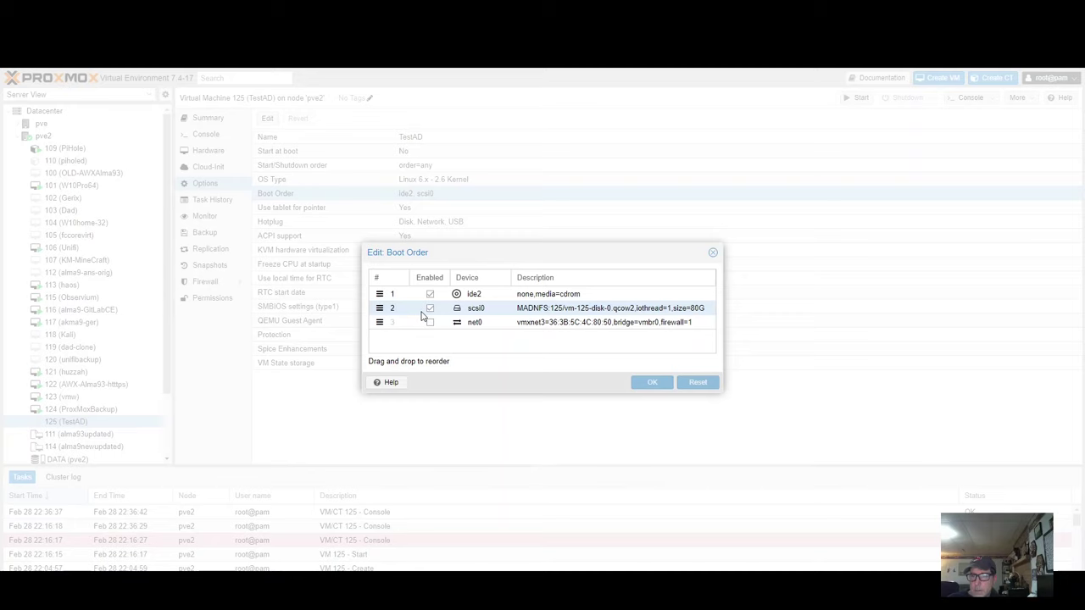
pyautogui.moveTo(426, 312); pyautogui.dragTo(500, 297)
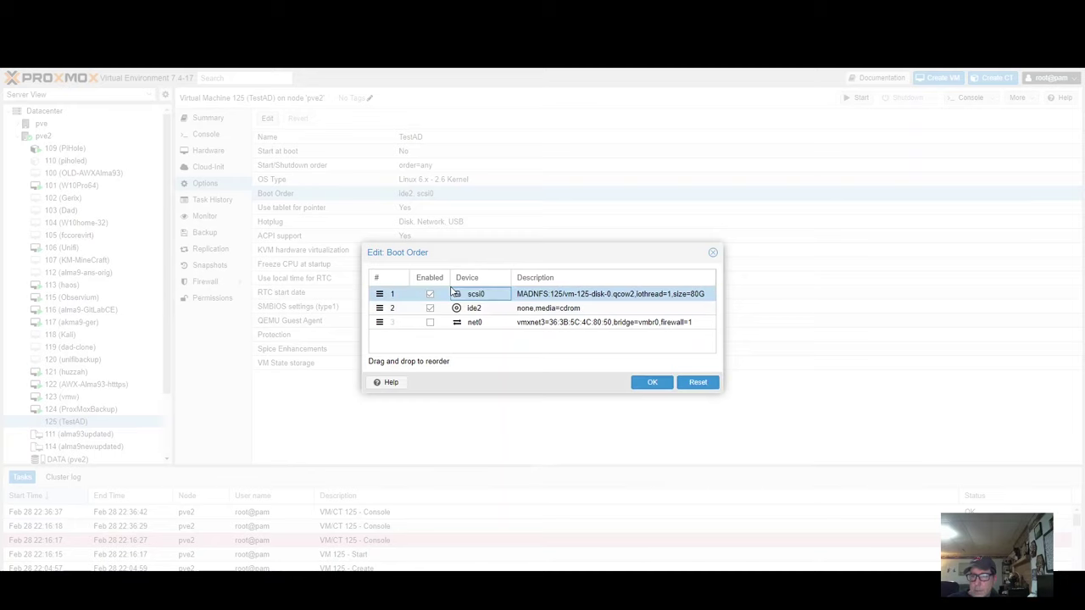
pyautogui.click(652, 383)
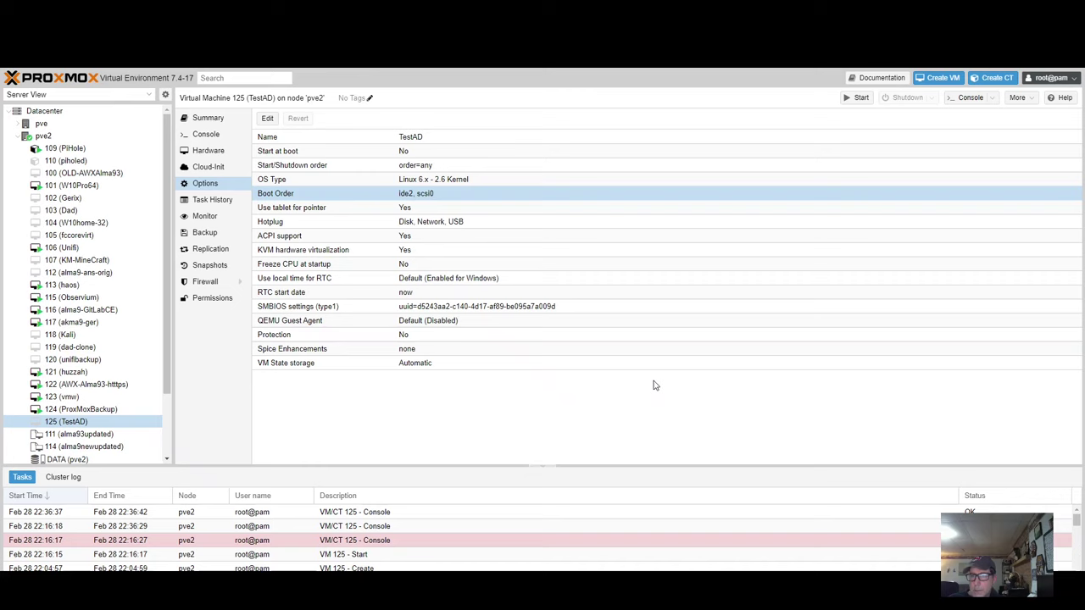
pyautogui.click(221, 152)
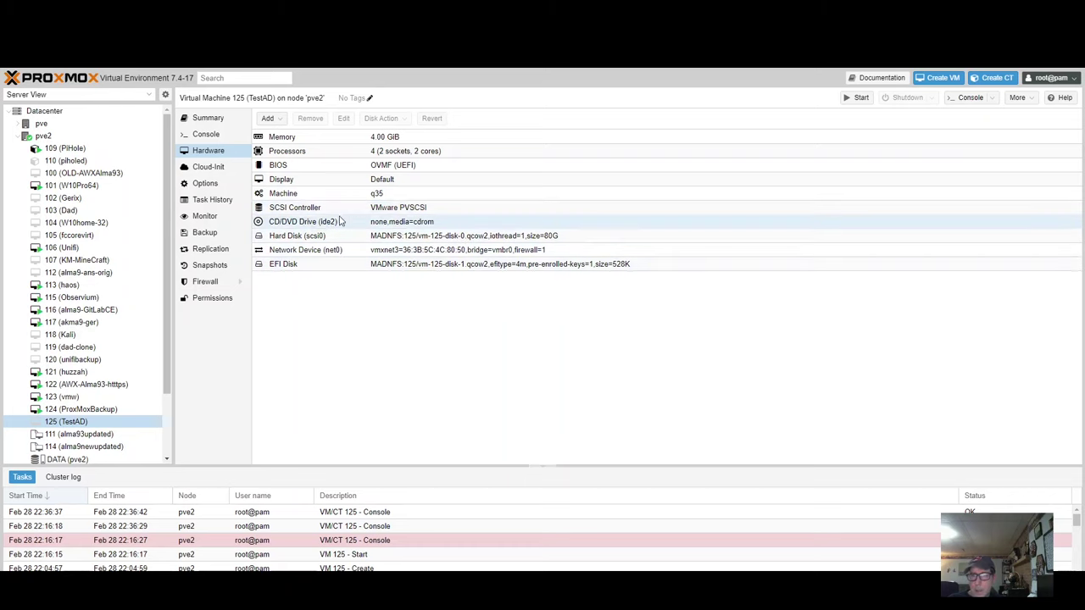
# Step: Start TestAD from its console so Windows boots to the lock screen
pyautogui.click(216, 137)
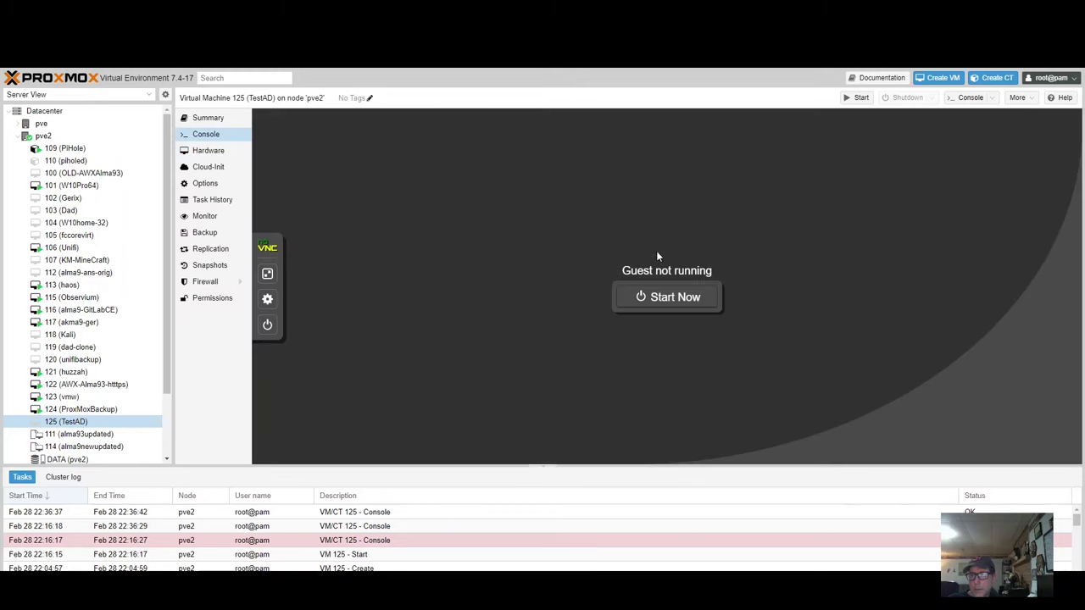
pyautogui.click(682, 297)
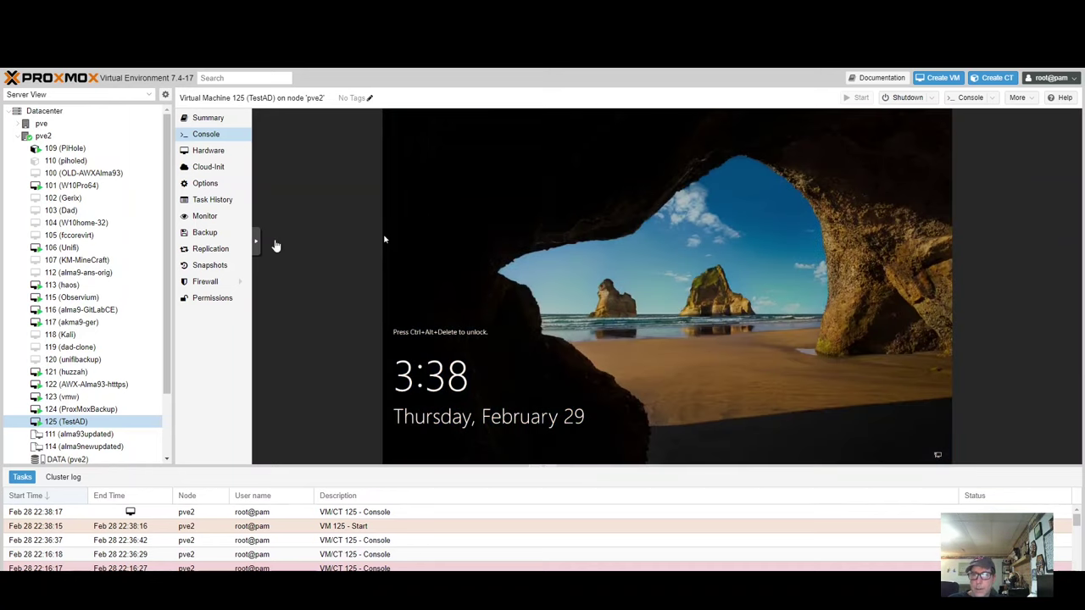
# Step: Send Ctrl+Alt+Del, sign in with the Administrator password, then show TestAD's Options
pyautogui.click(256, 243)
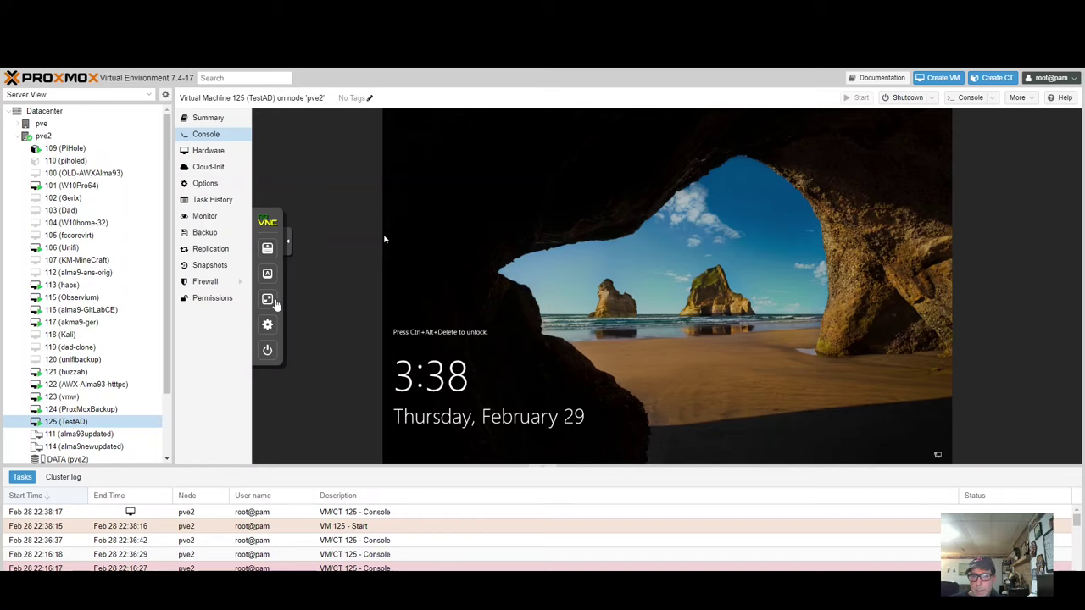
pyautogui.click(267, 273)
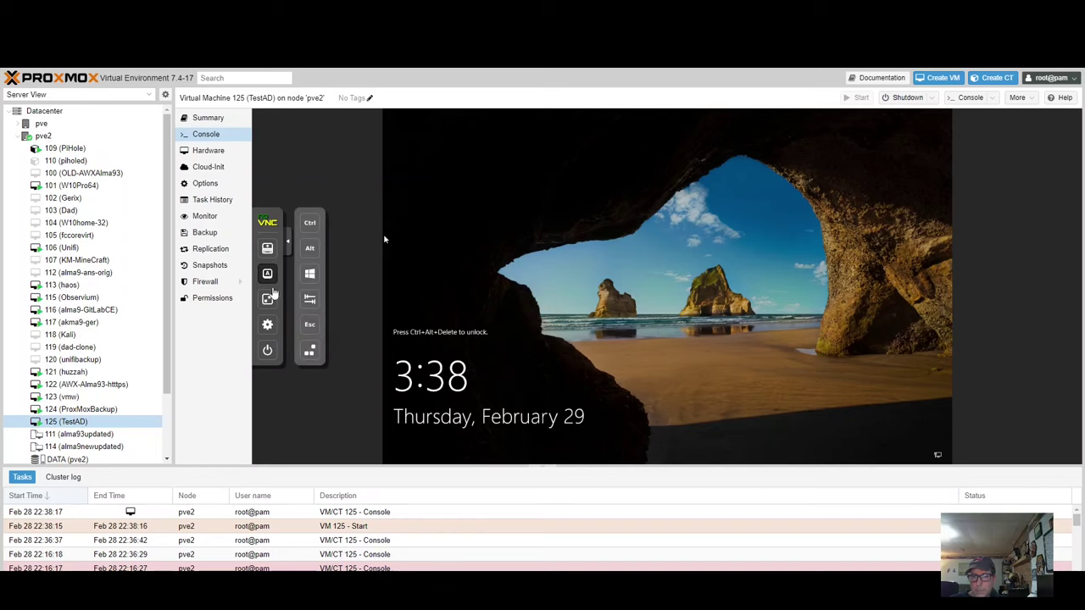
pyautogui.click(309, 352)
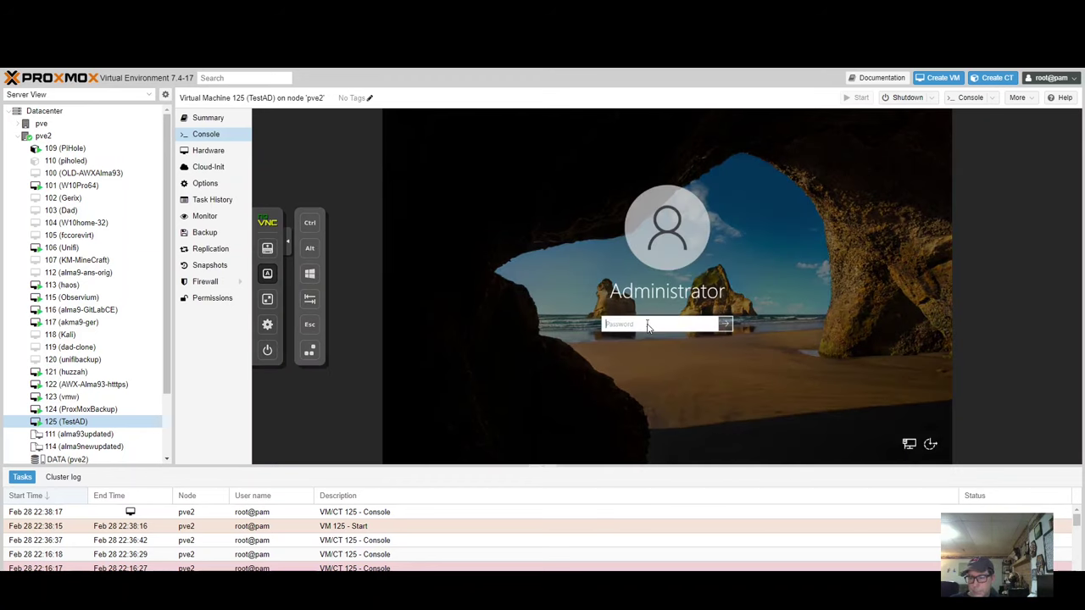
pyautogui.write('P')
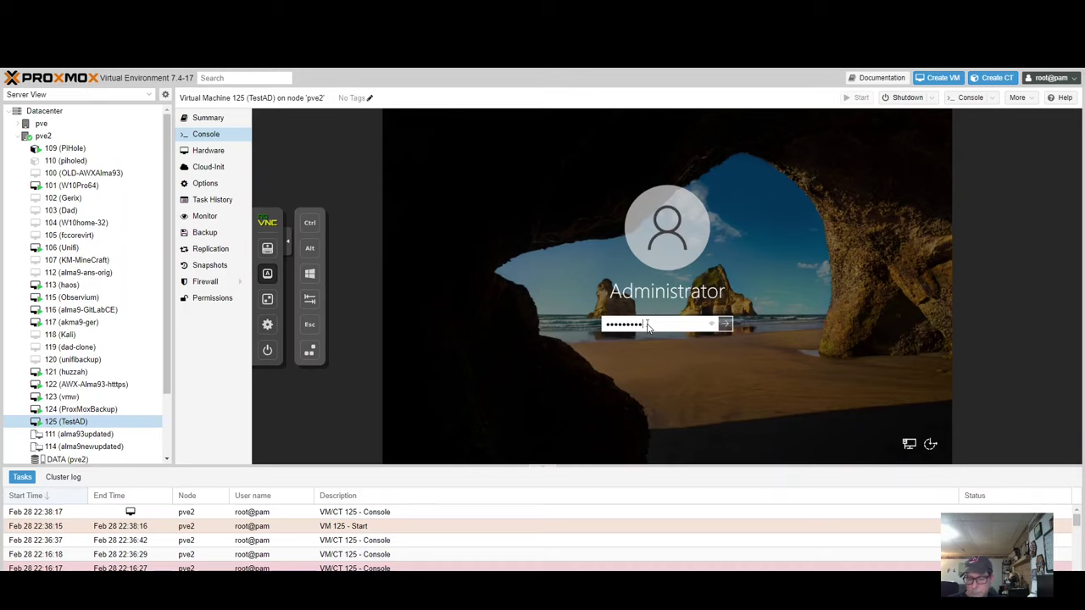
pyautogui.press('Return')
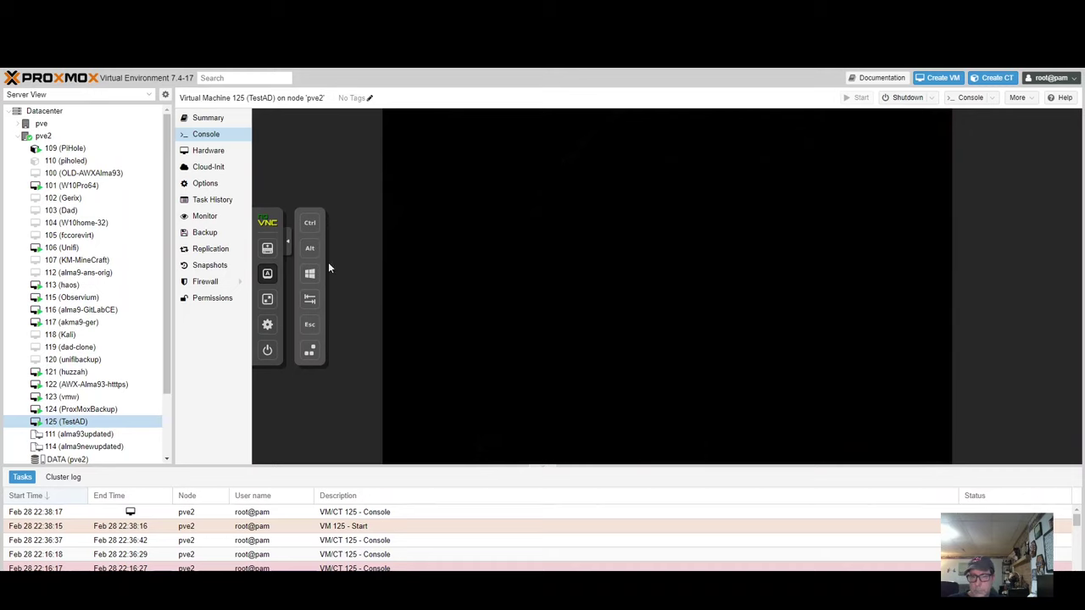
pyautogui.click(288, 244)
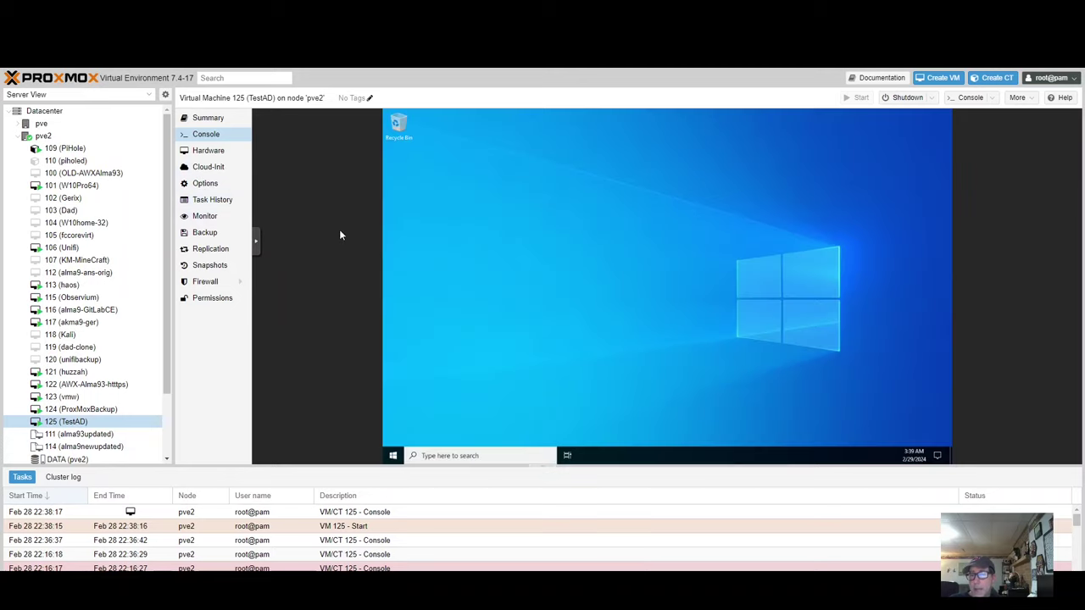
pyautogui.click(205, 184)
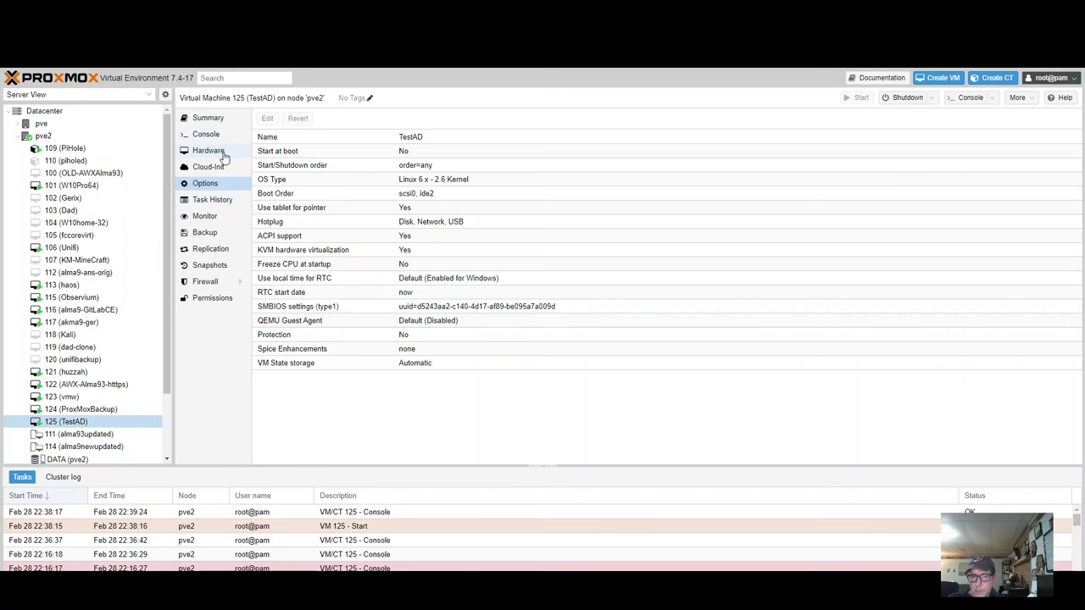
# Step: Mount virtio-win-0.1.240.iso from Mad_Container in the ide2 CD/DVD drive, then view the console
pyautogui.click(219, 152)
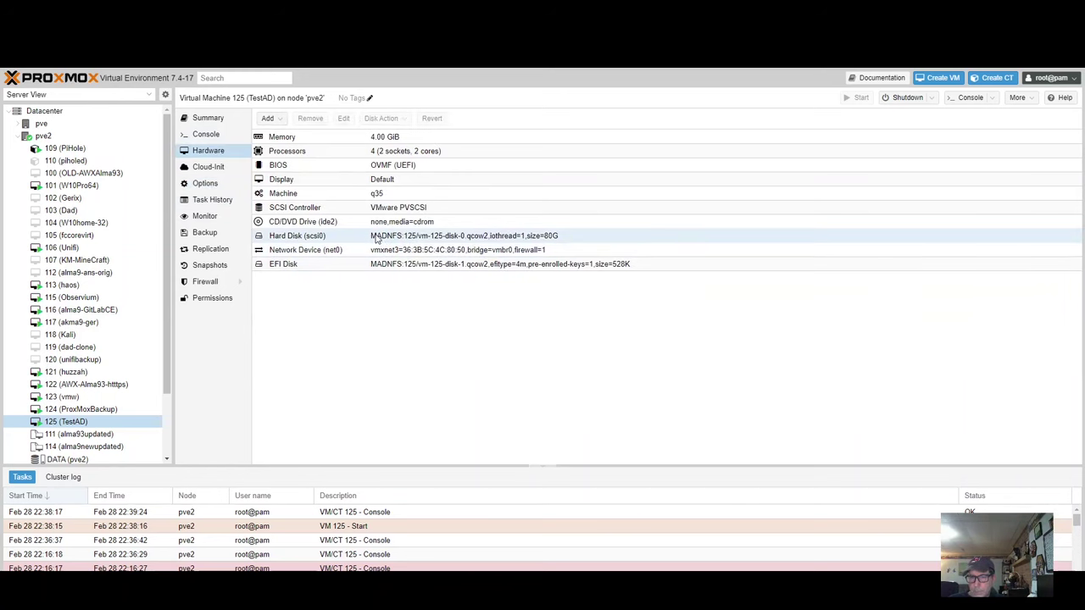
pyautogui.click(377, 240)
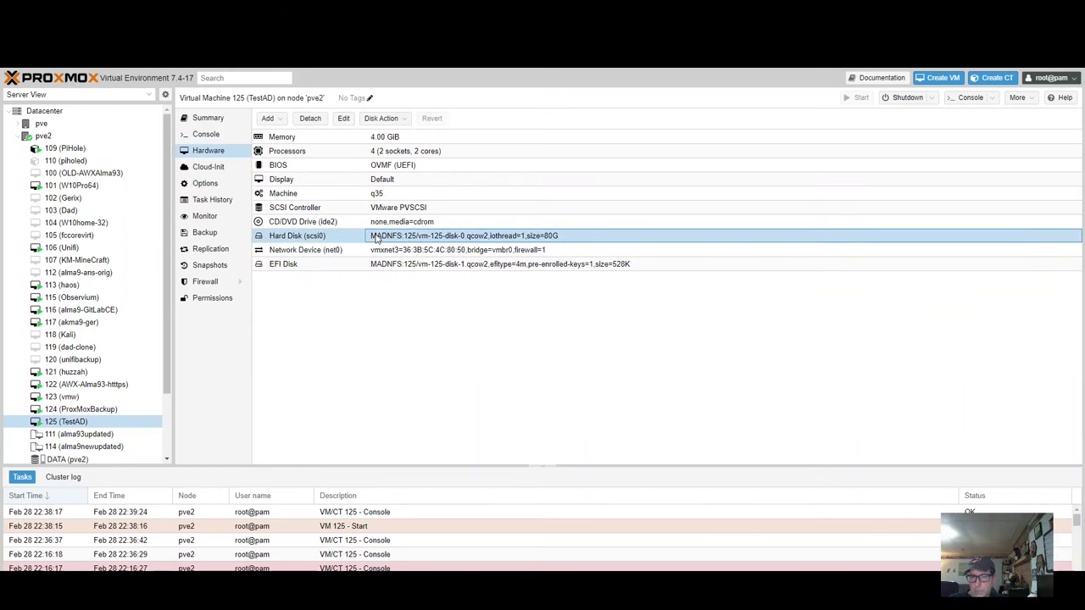
pyautogui.click(374, 223)
pyautogui.doubleClick(374, 222)
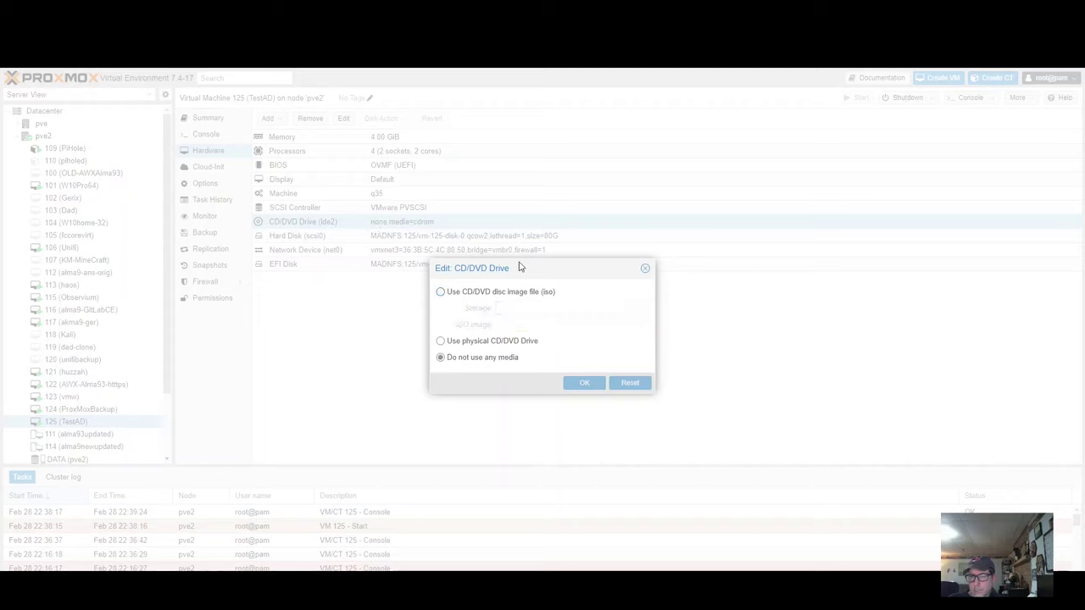
pyautogui.click(457, 292)
pyautogui.click(629, 313)
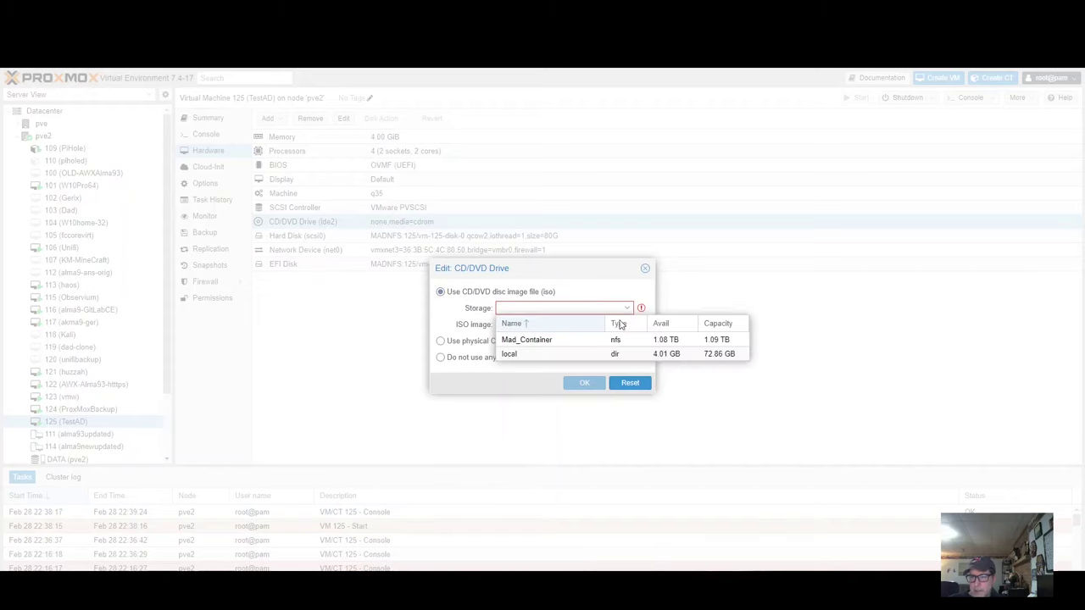
pyautogui.click(621, 336)
pyautogui.click(626, 328)
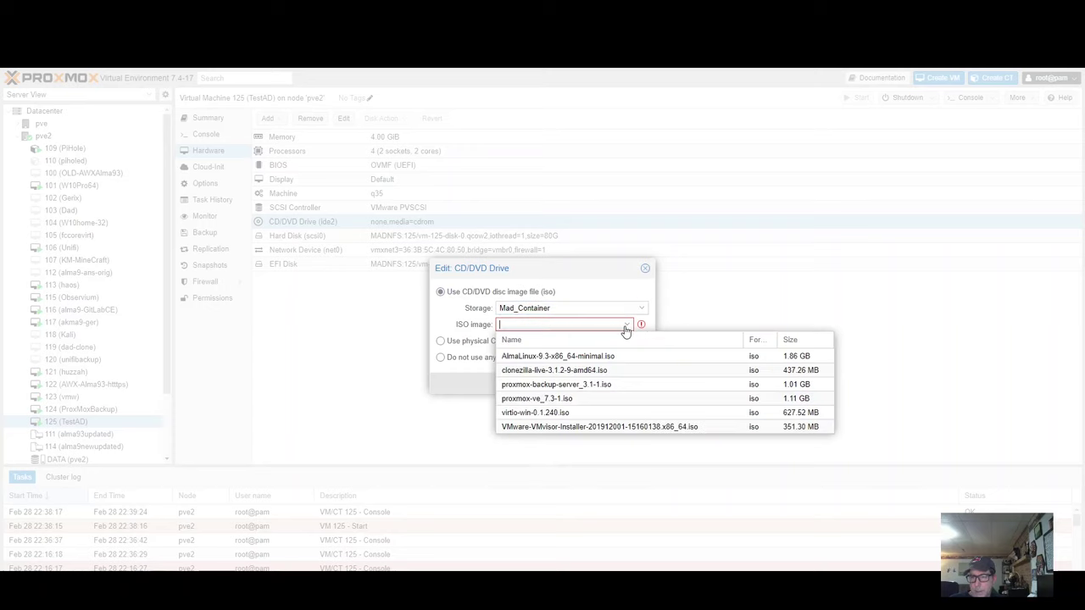
pyautogui.click(577, 412)
pyautogui.click(584, 383)
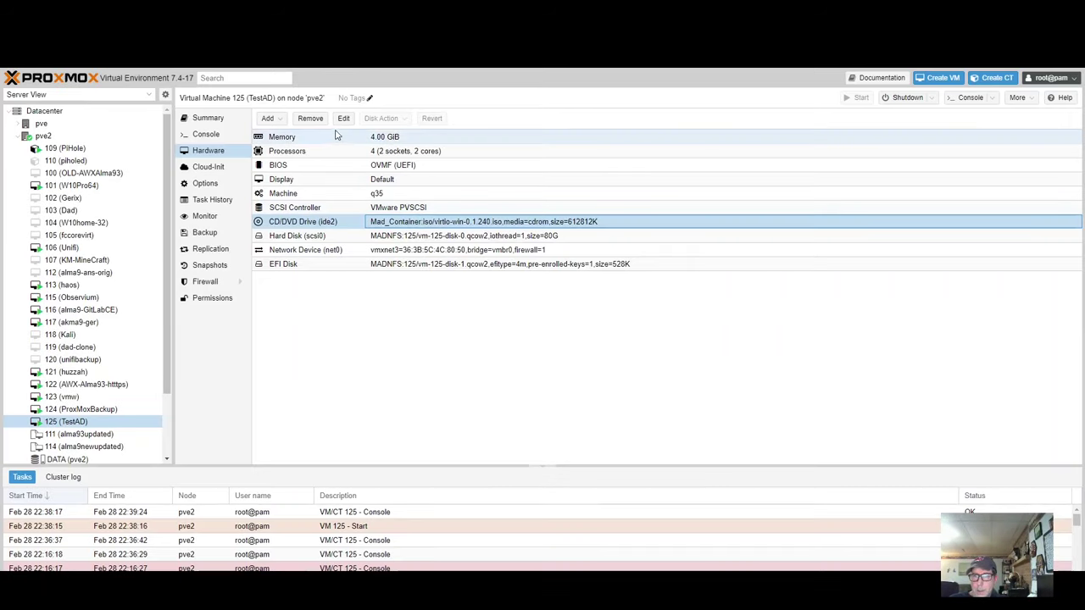
pyautogui.click(222, 139)
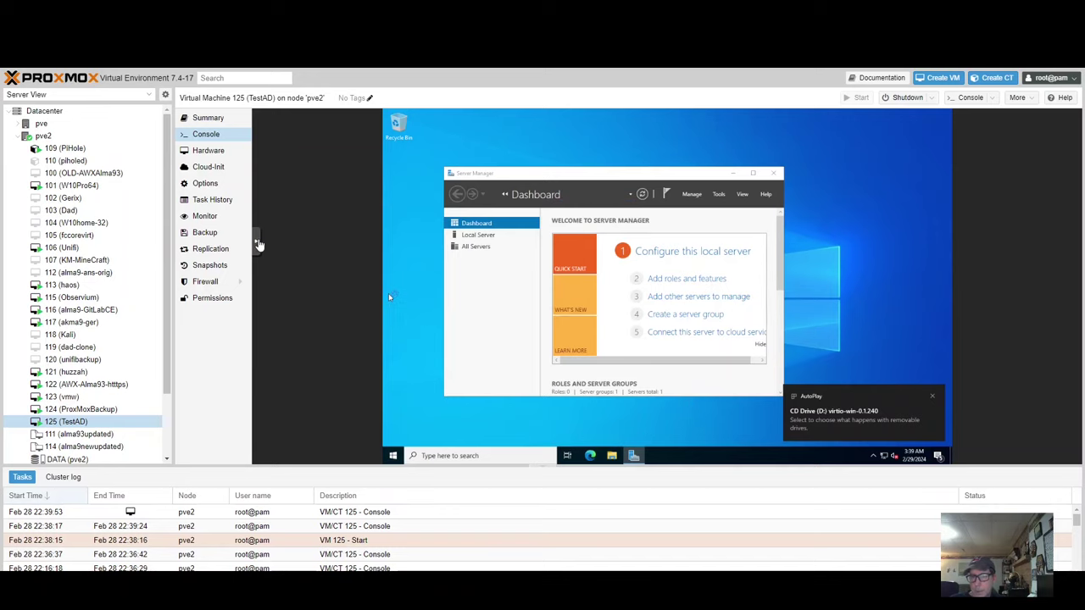
# Step: Make the console fullscreen, open CD Drive (D:) and launch virtio-win-gt-x64
pyautogui.click(256, 242)
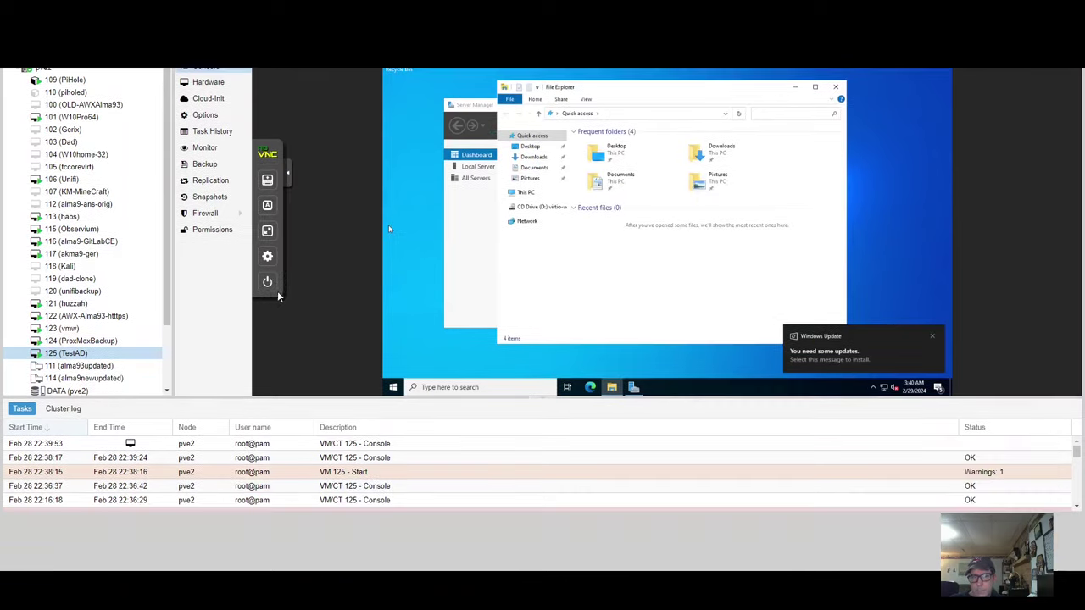
pyautogui.click(267, 298)
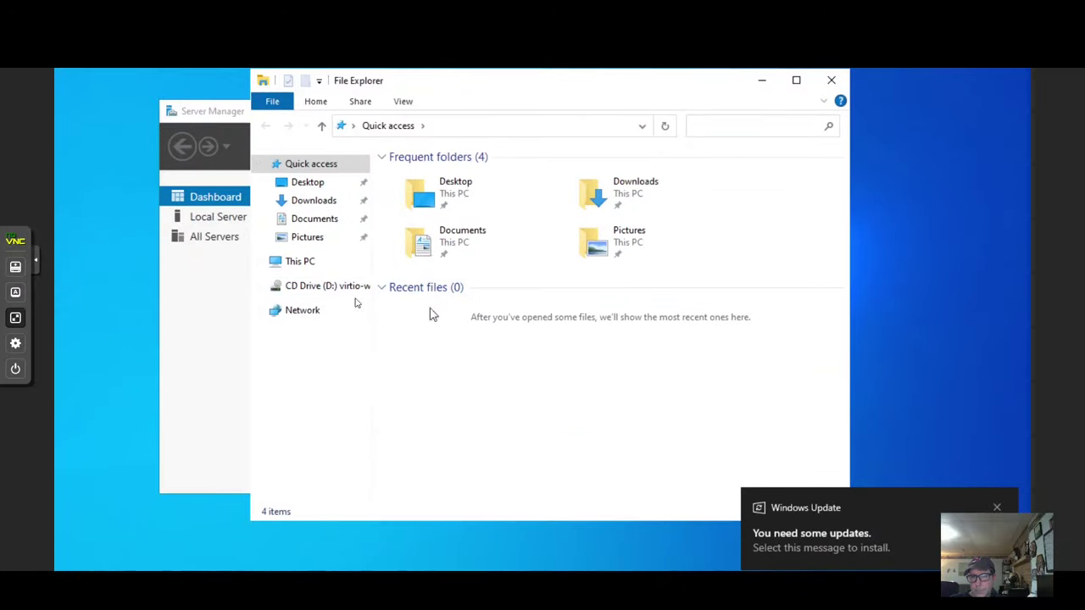
pyautogui.click(339, 291)
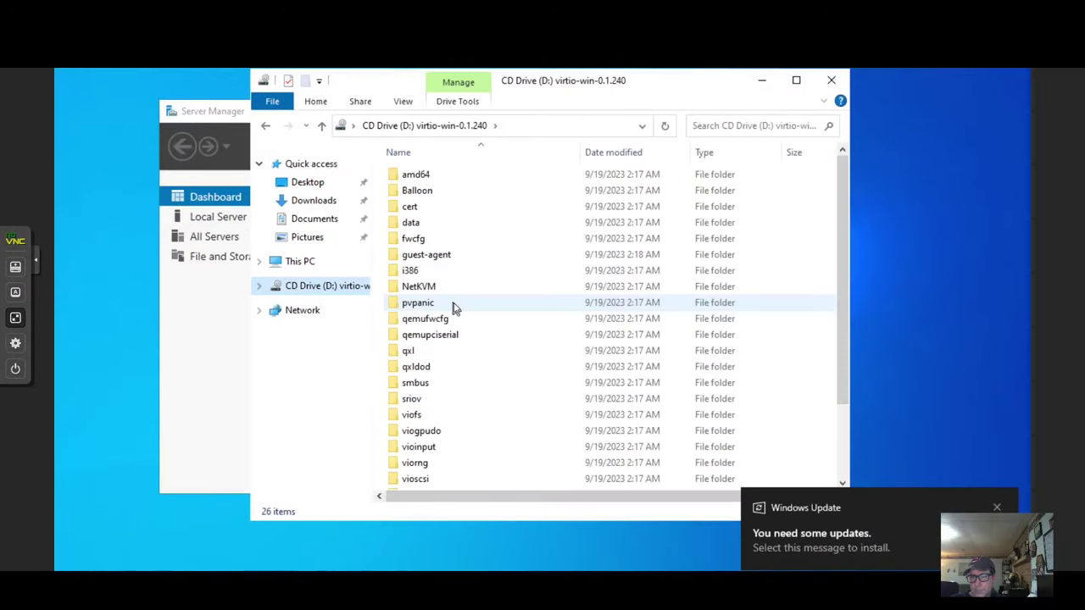
pyautogui.scroll(-2, 483, 362)
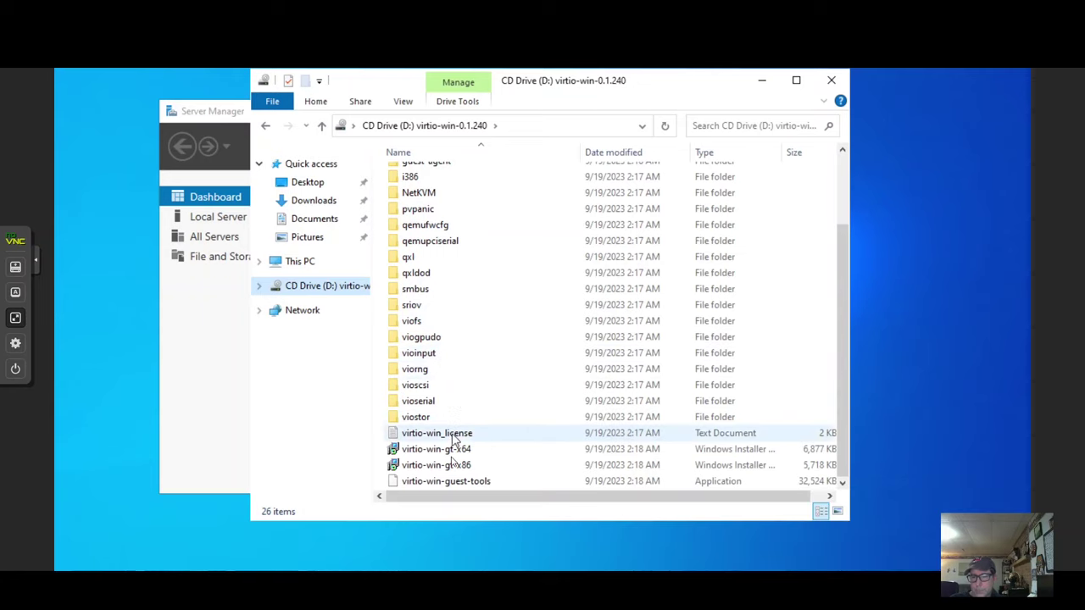
pyautogui.doubleClick(452, 452)
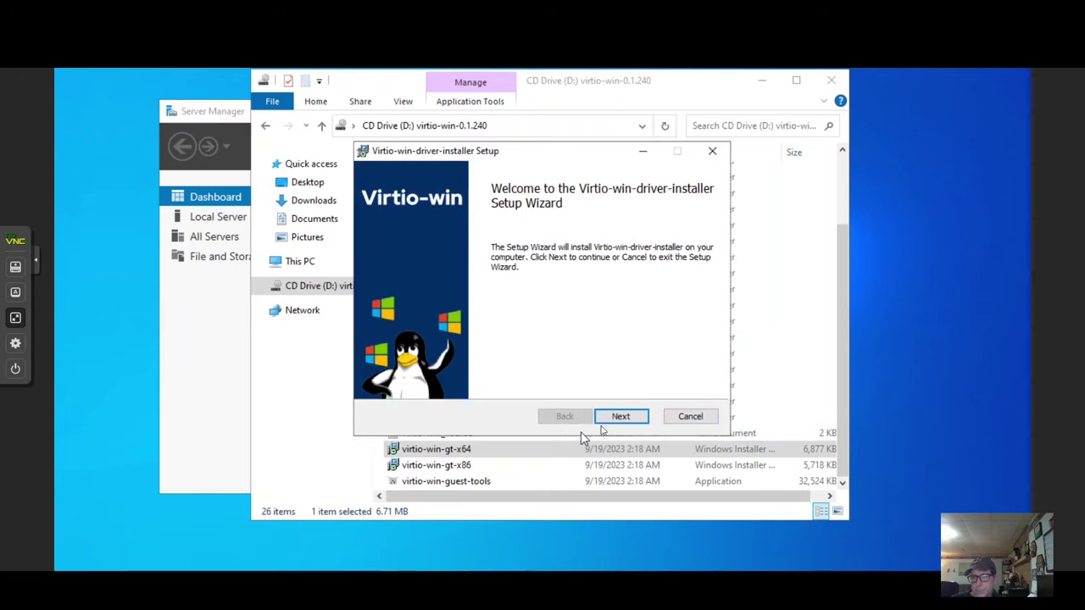
# Step: Accept the license, keep default features, install the VirtIO drivers and click Finish
pyautogui.click(614, 424)
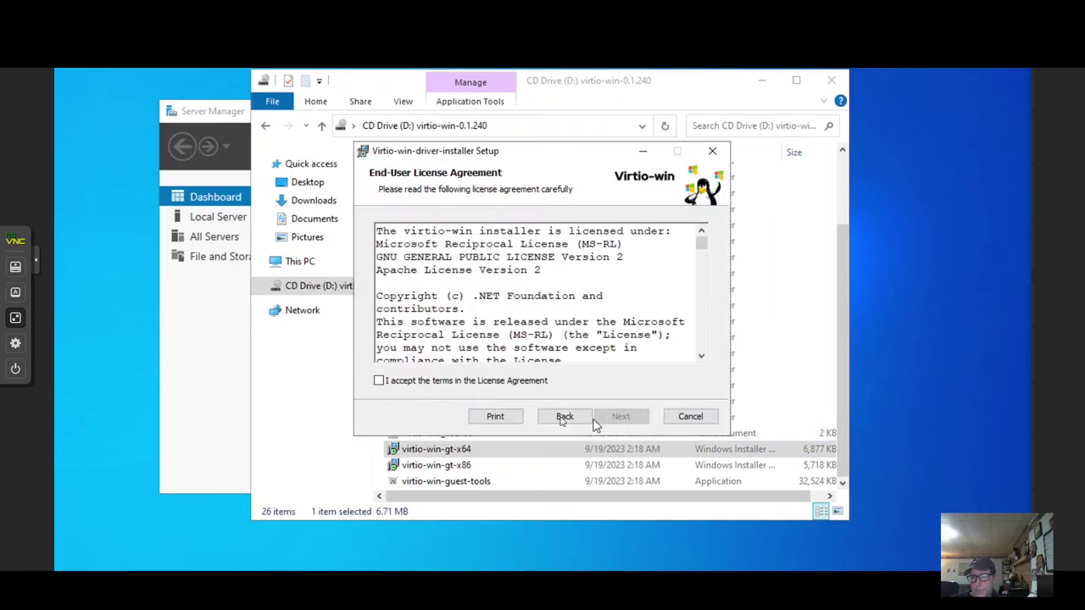
pyautogui.click(510, 383)
pyautogui.click(617, 416)
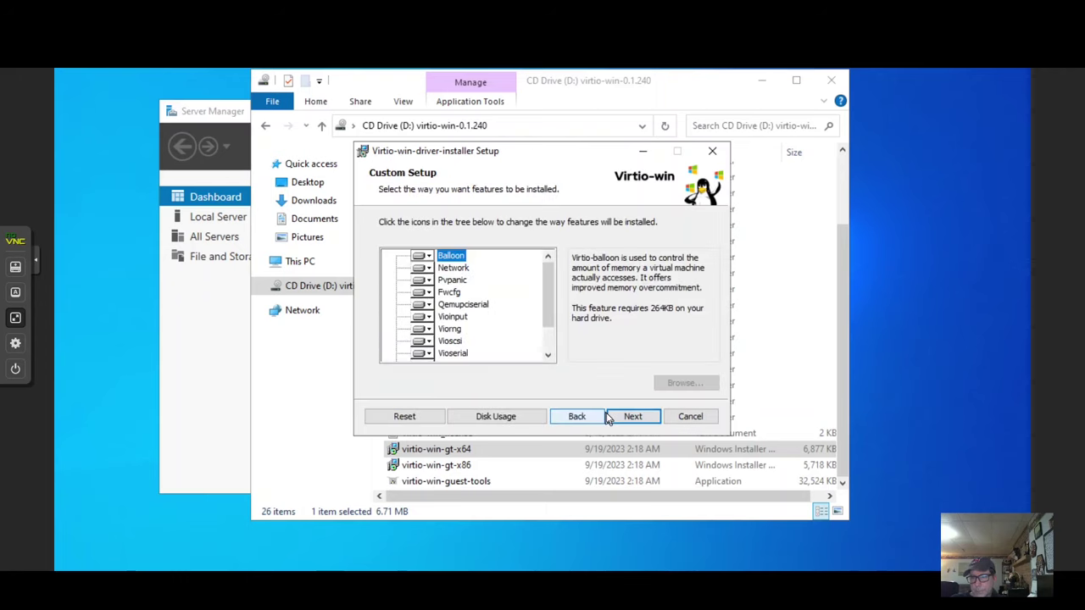
pyautogui.click(602, 416)
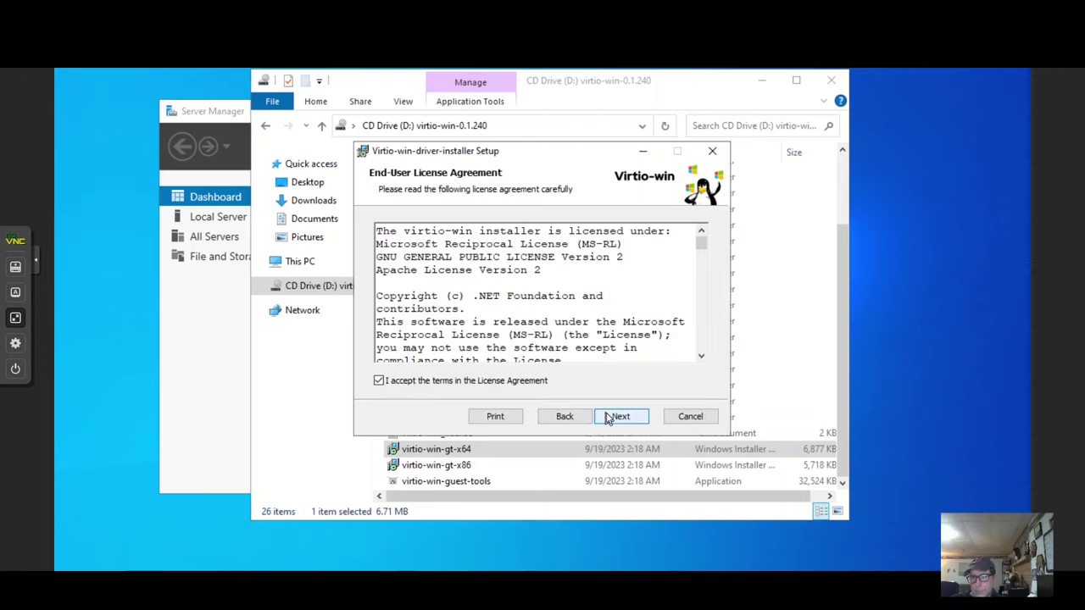
pyautogui.click(607, 418)
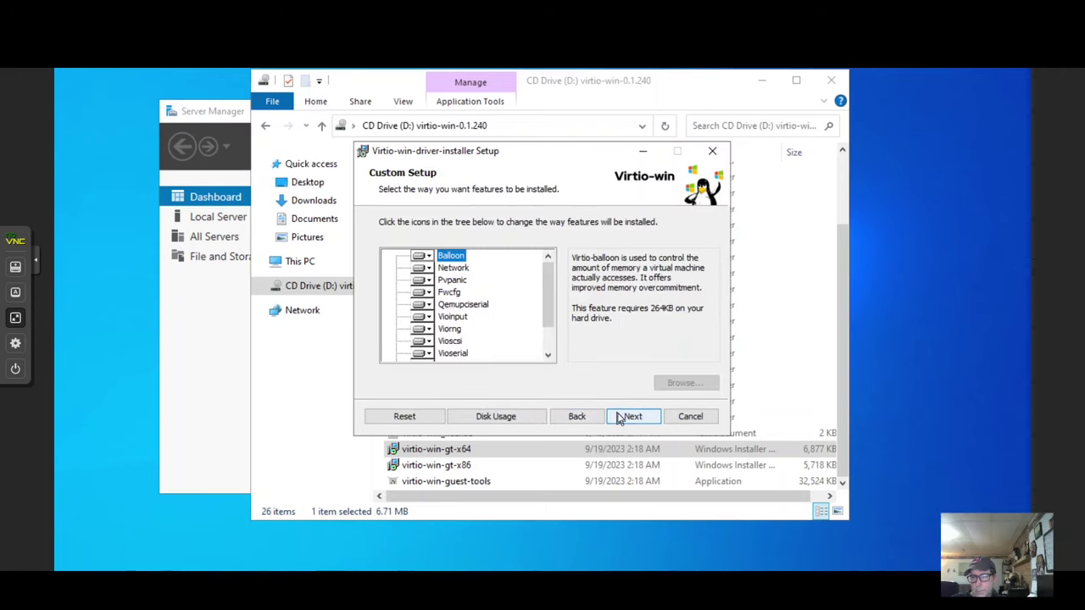
pyautogui.click(610, 416)
pyautogui.click(617, 417)
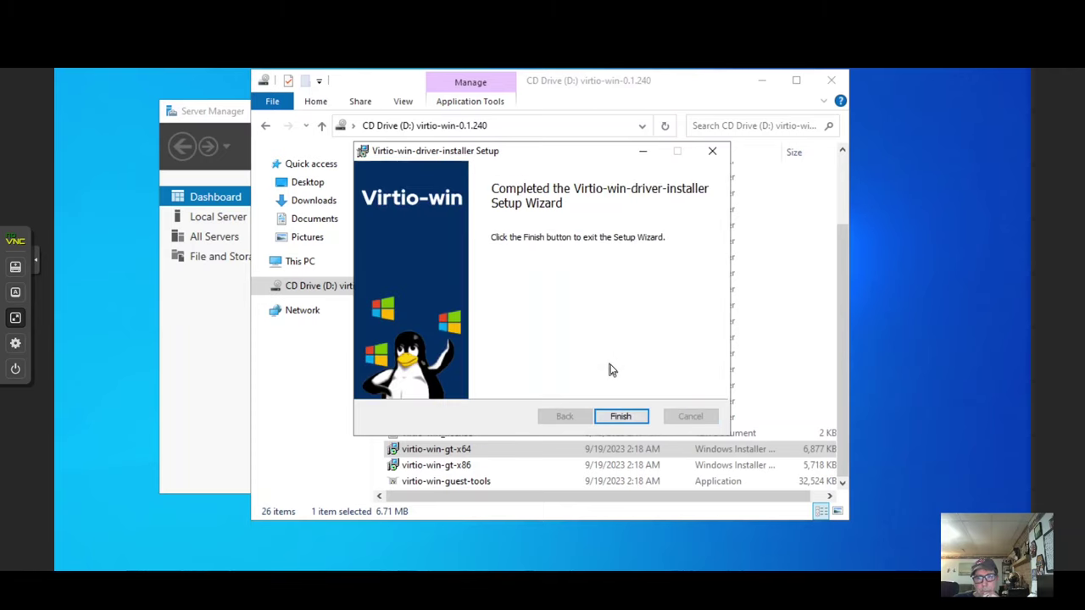
pyautogui.click(620, 414)
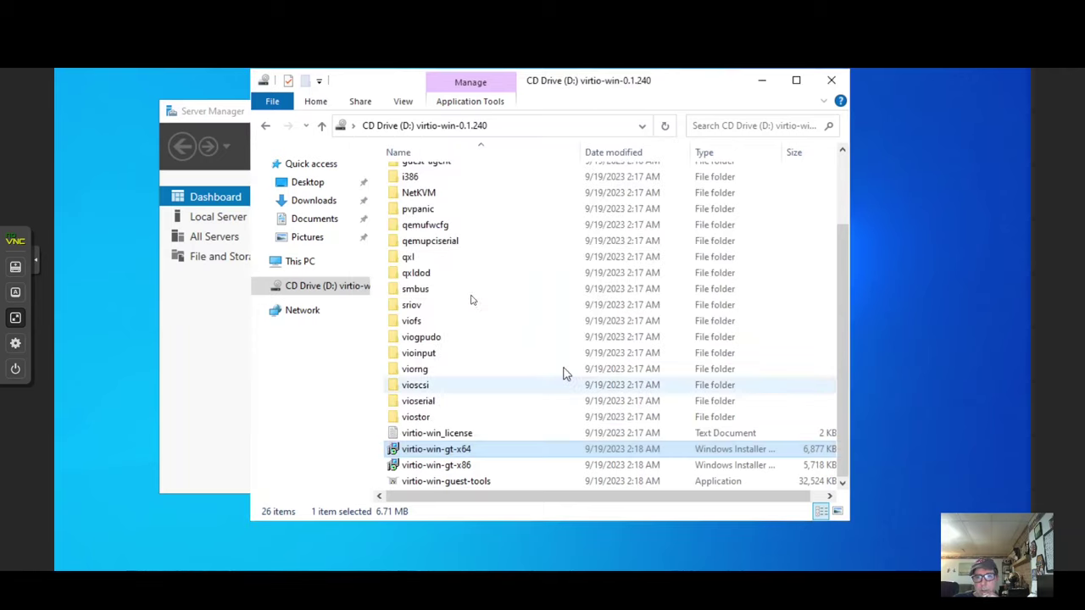
# Step: Run qemu-ga-x86_64 from the CD's guest-agent folder, then close File Explorer
pyautogui.scroll(2, 467, 295)
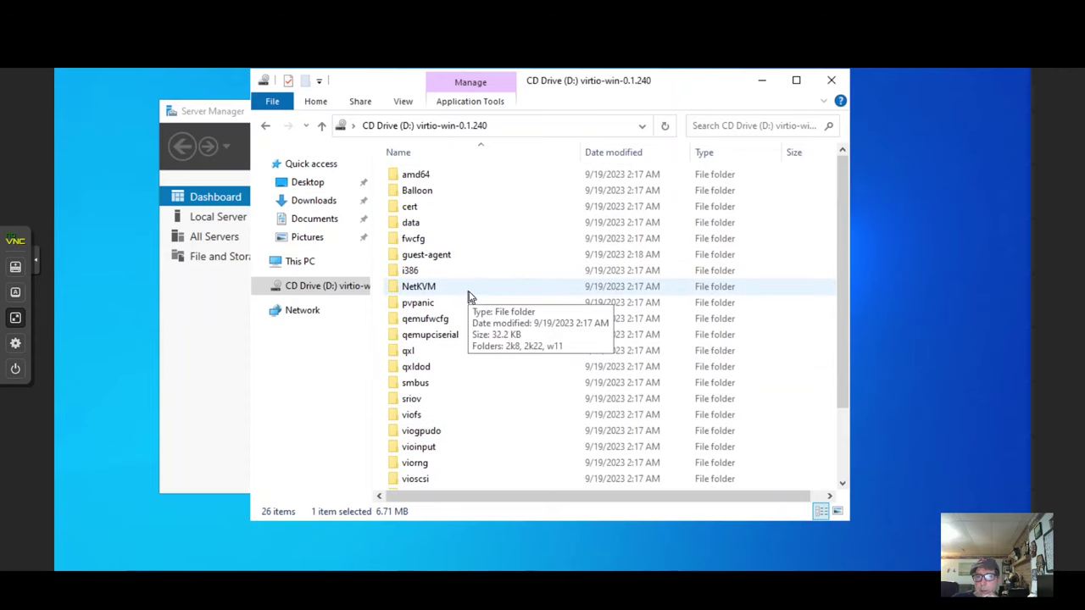
pyautogui.click(450, 258)
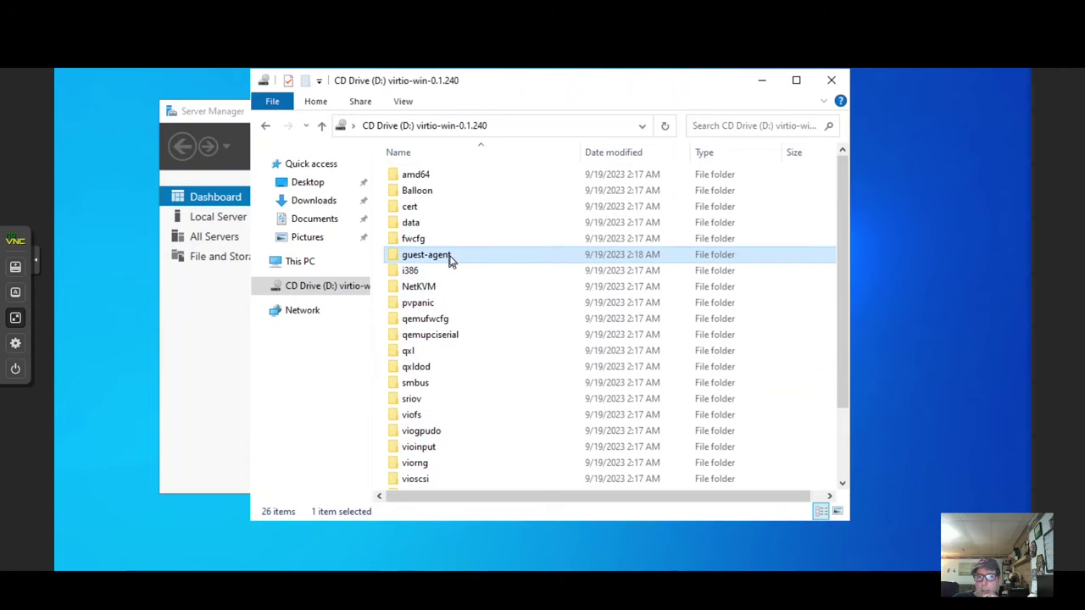
pyautogui.doubleClick(451, 259)
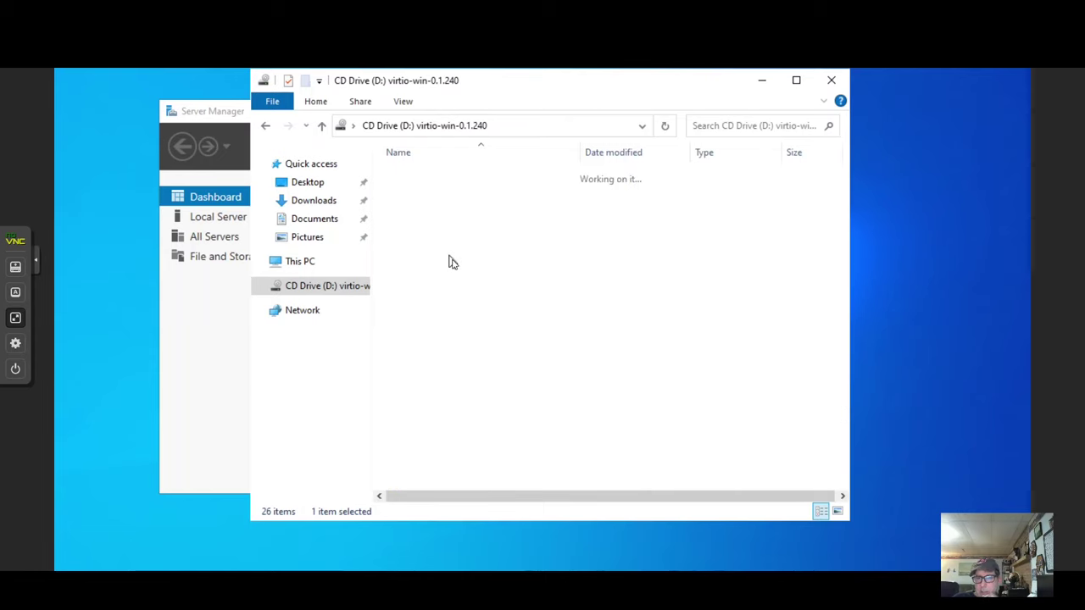
pyautogui.doubleClick(440, 197)
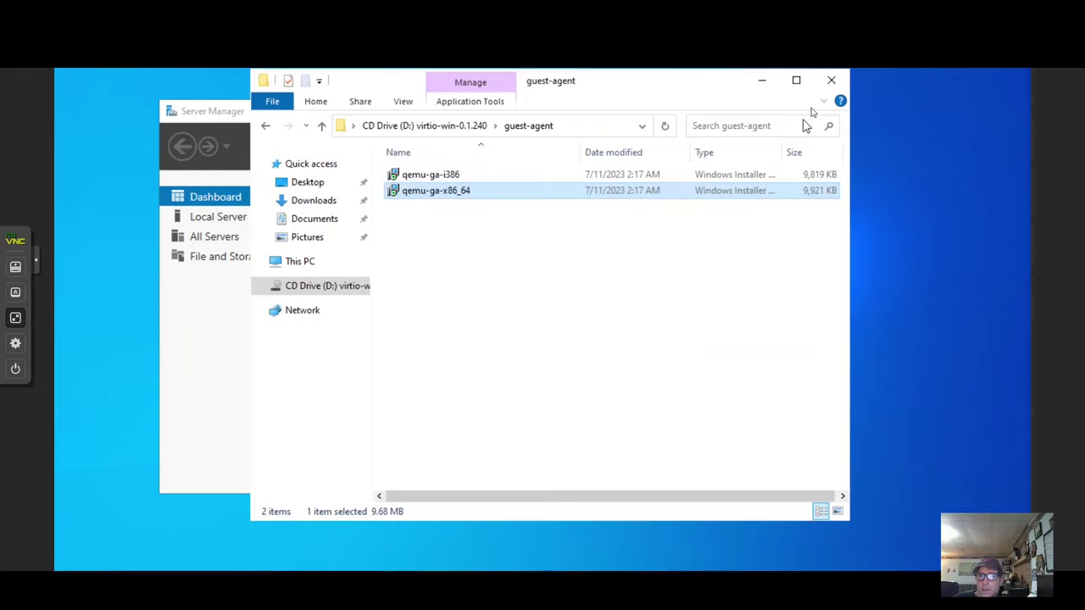
pyautogui.click(831, 81)
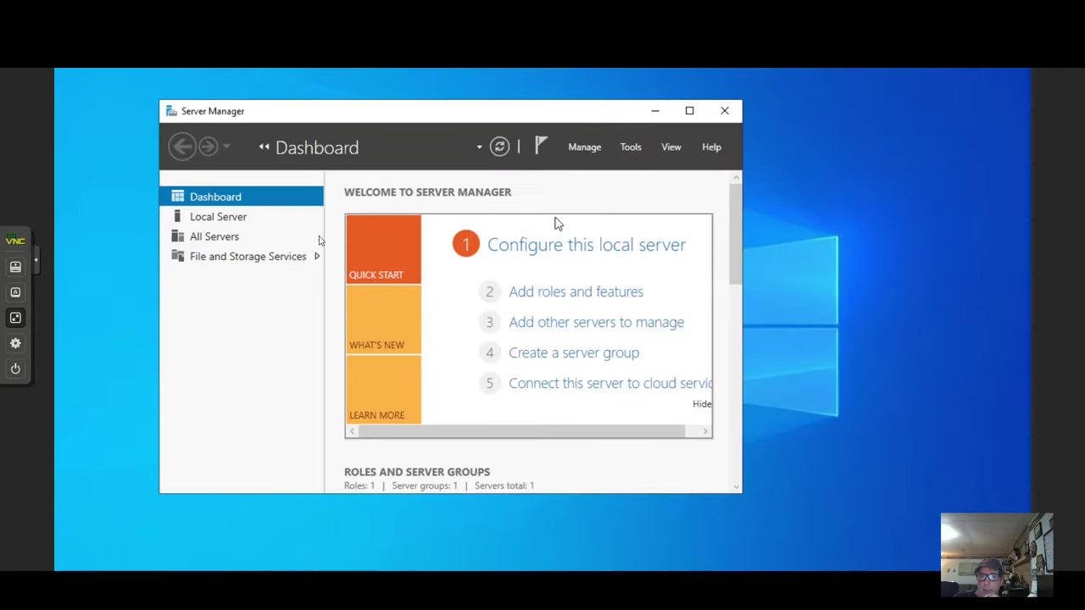
# Step: Leave the fullscreen console and shut down VM 125 (TestAD), confirming the shutdown
pyautogui.click(36, 265)
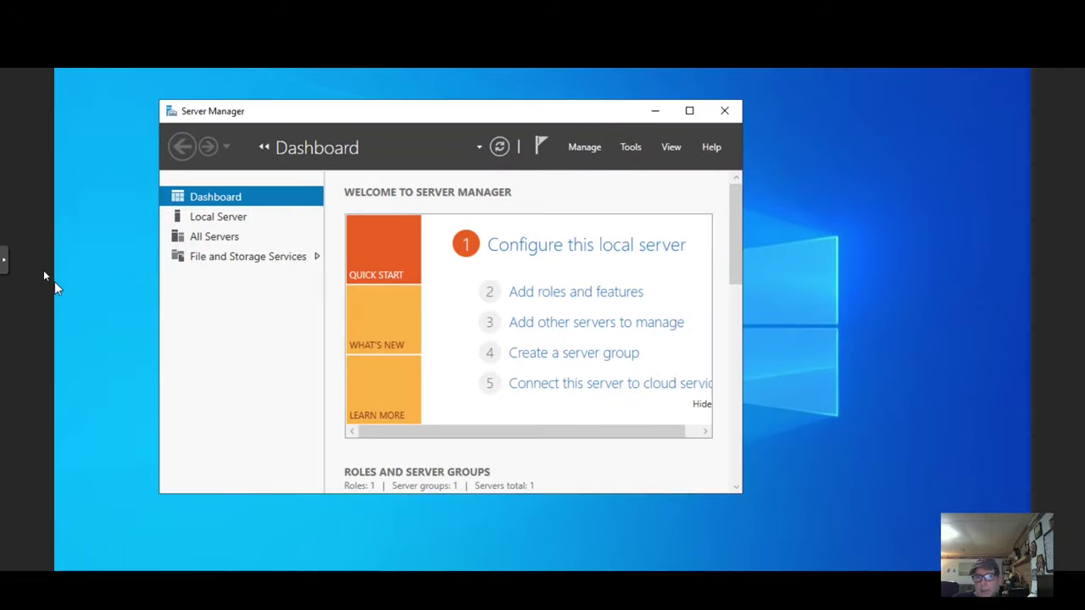
pyautogui.click(5, 264)
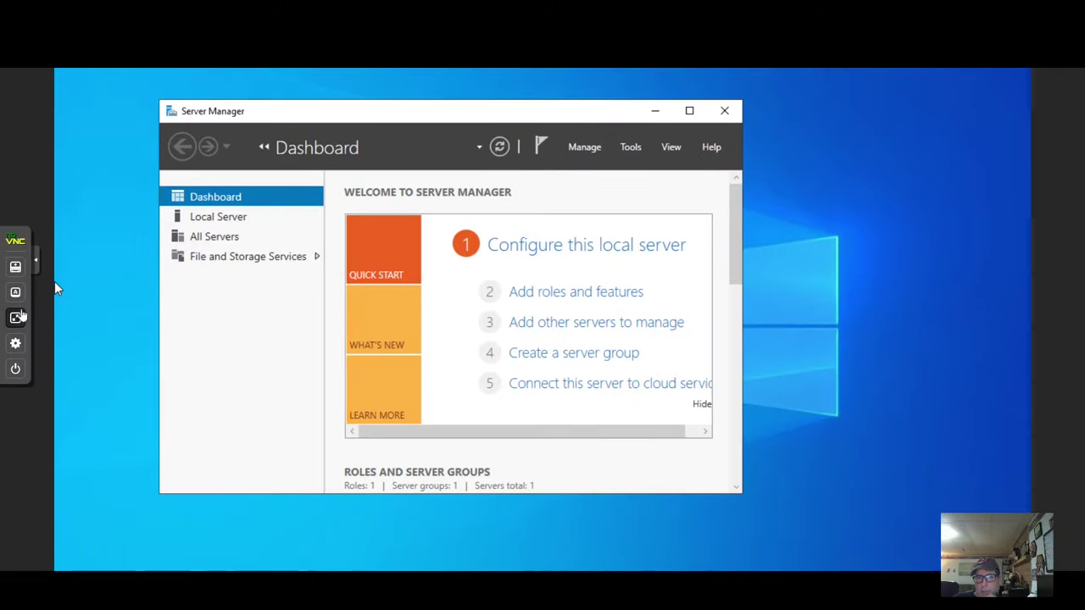
pyautogui.click(13, 315)
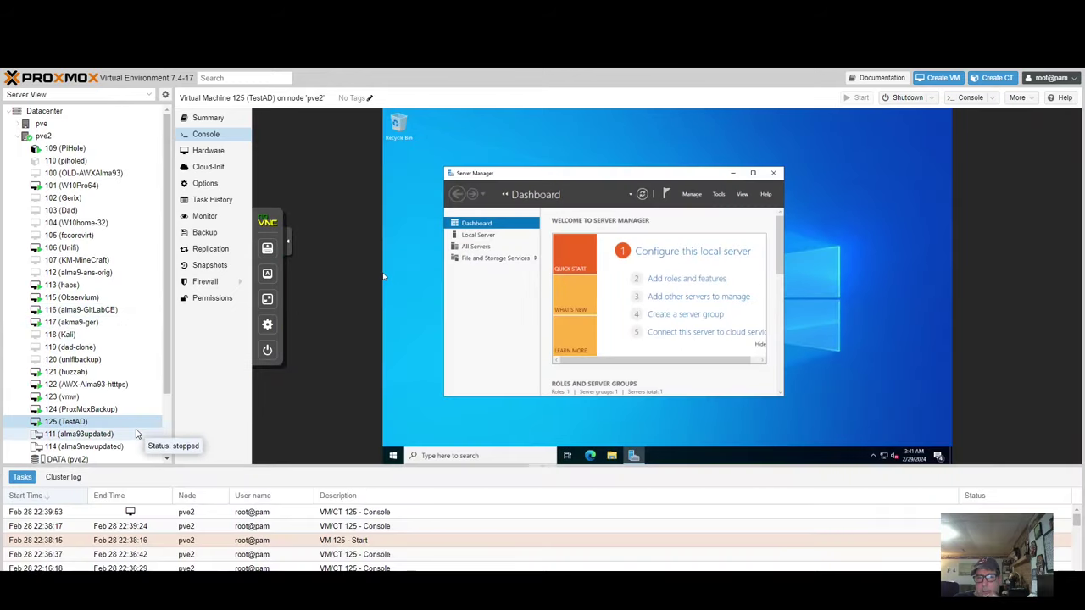
pyautogui.rightClick(135, 424)
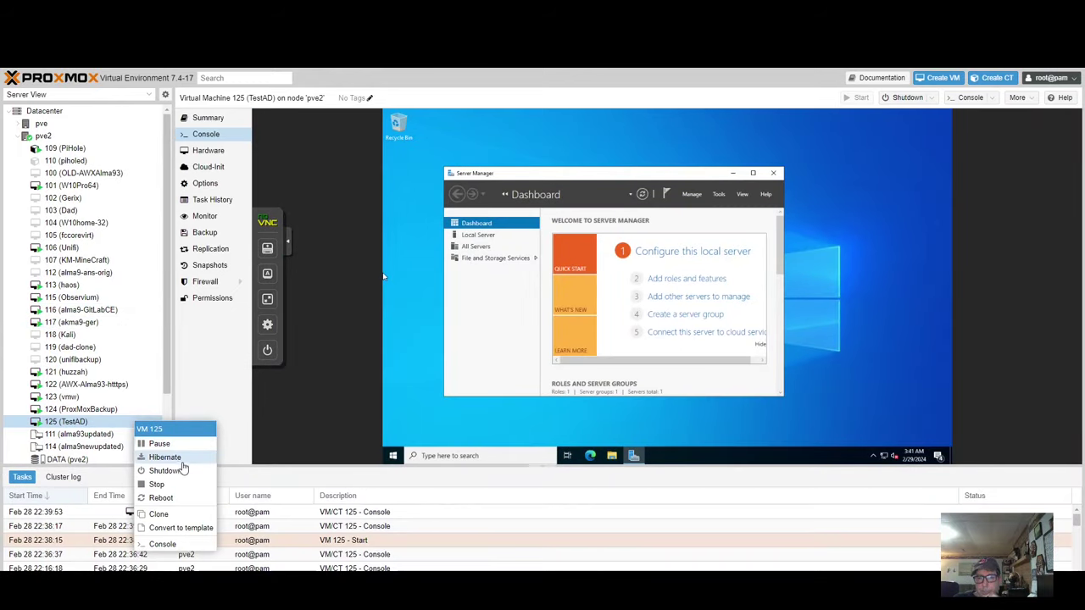
pyautogui.click(175, 471)
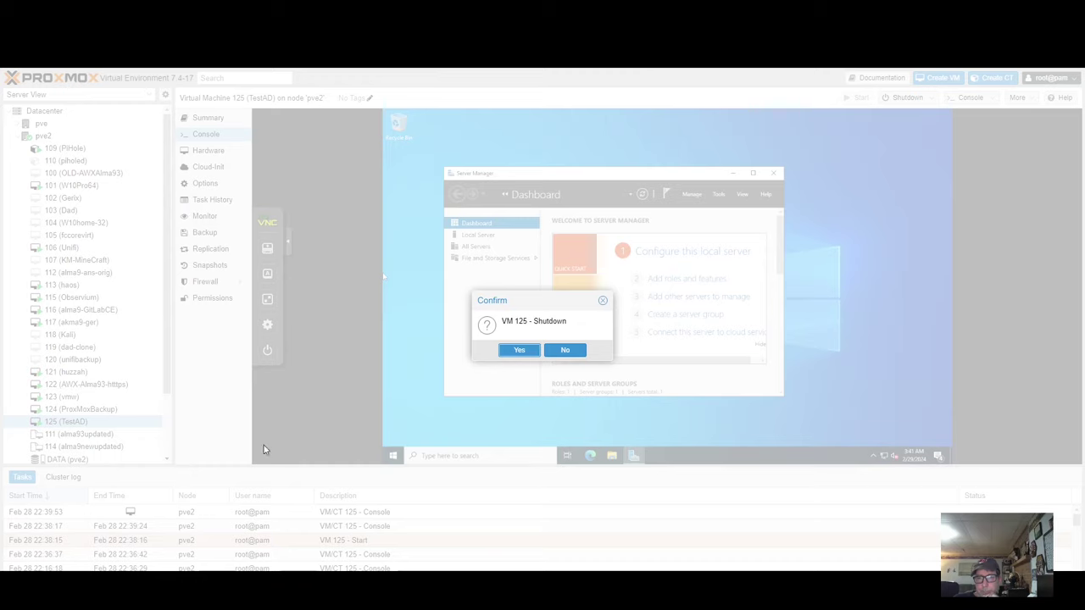
pyautogui.click(511, 351)
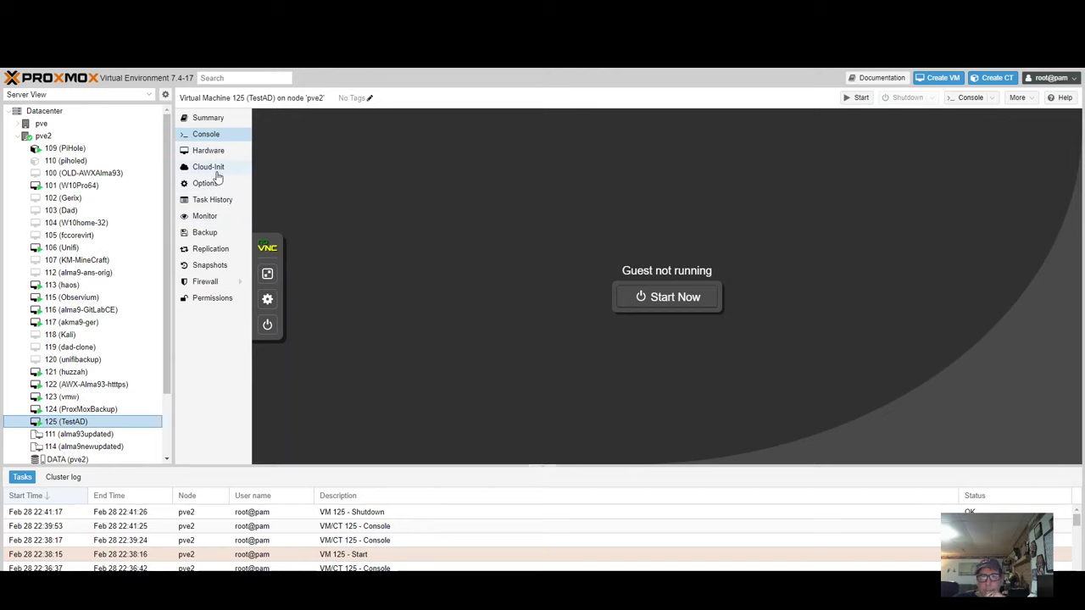
# Step: Tick 'Use QEMU Guest Agent' in TestAD's Options and return to its Summary page
pyautogui.click(210, 184)
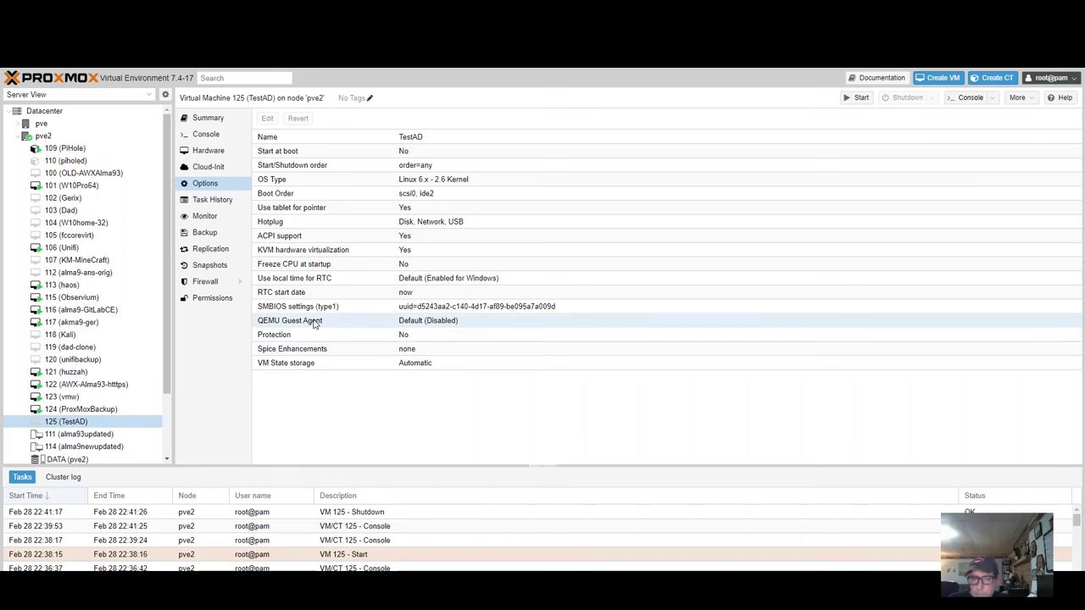
pyautogui.doubleClick(314, 322)
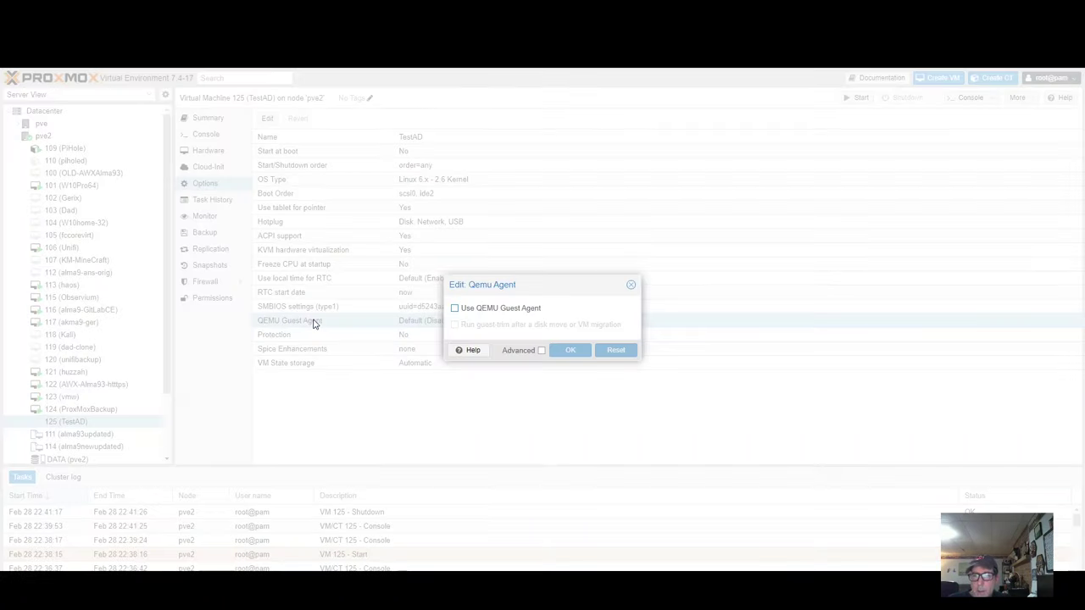
pyautogui.click(454, 308)
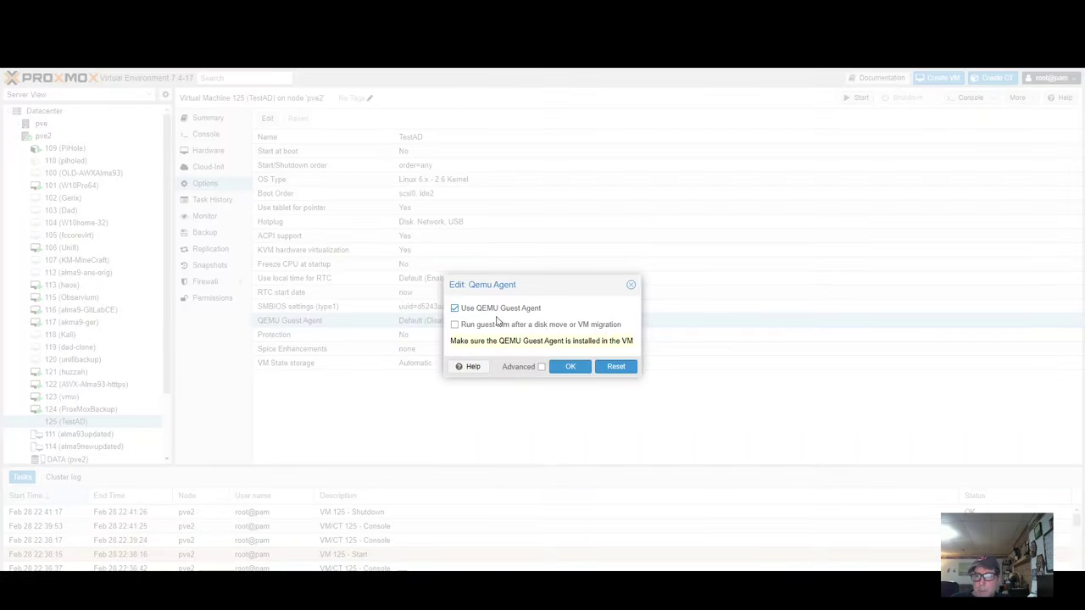
pyautogui.click(568, 367)
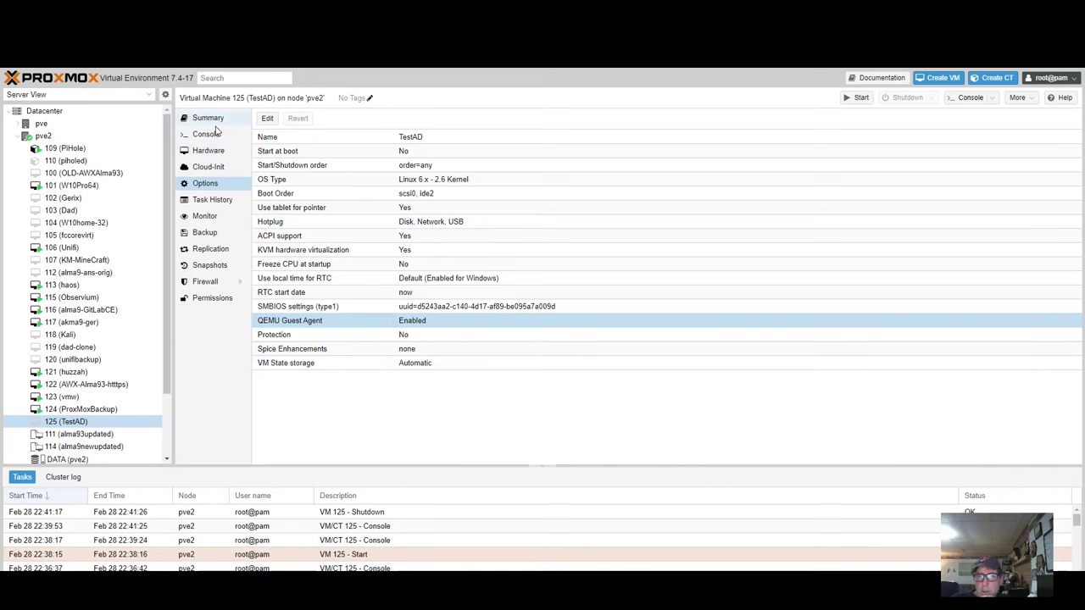
pyautogui.click(212, 123)
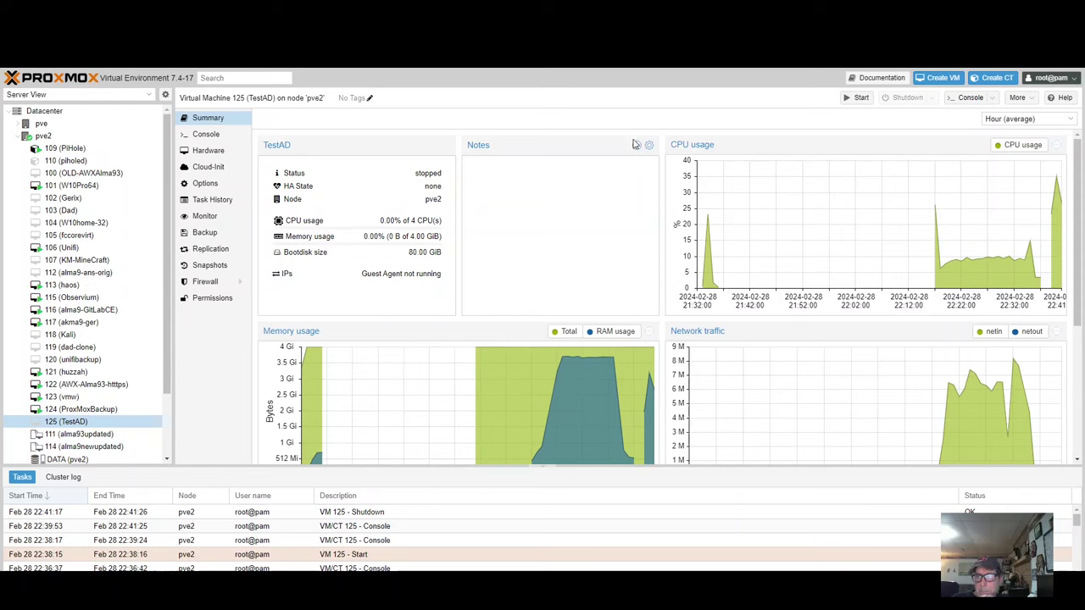
# Step: Start TestAD, watch it boot to the Windows lock screen, then return to its Summary
pyautogui.click(858, 97)
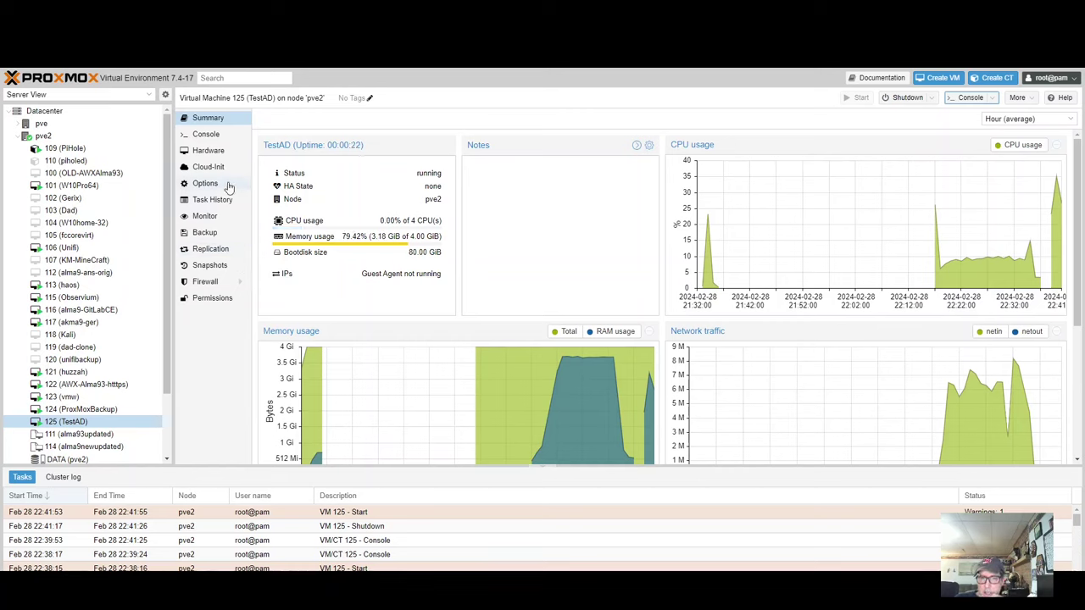
pyautogui.click(215, 136)
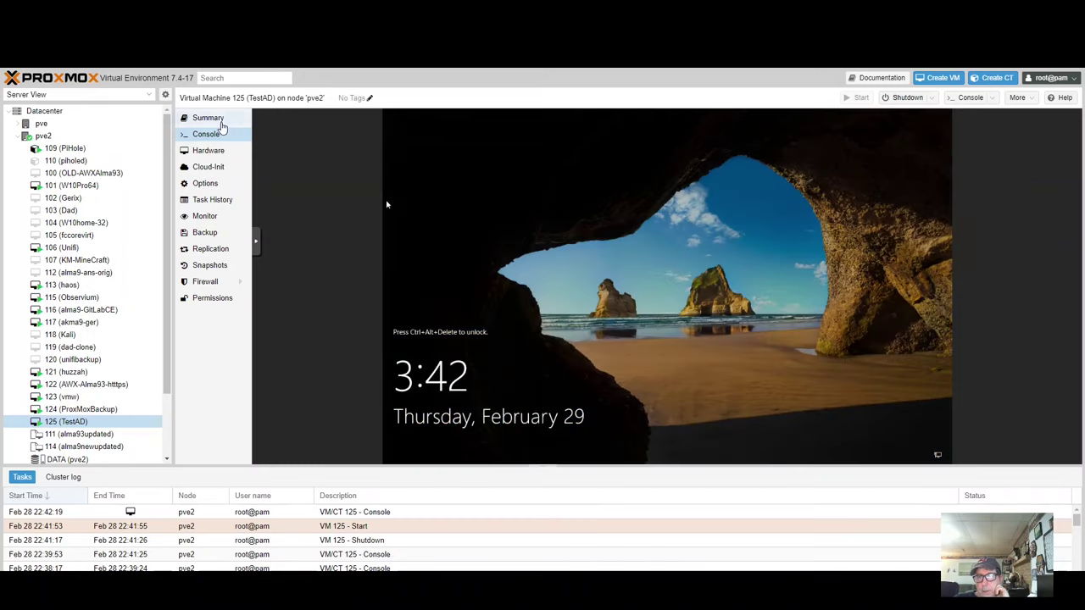
pyautogui.click(219, 119)
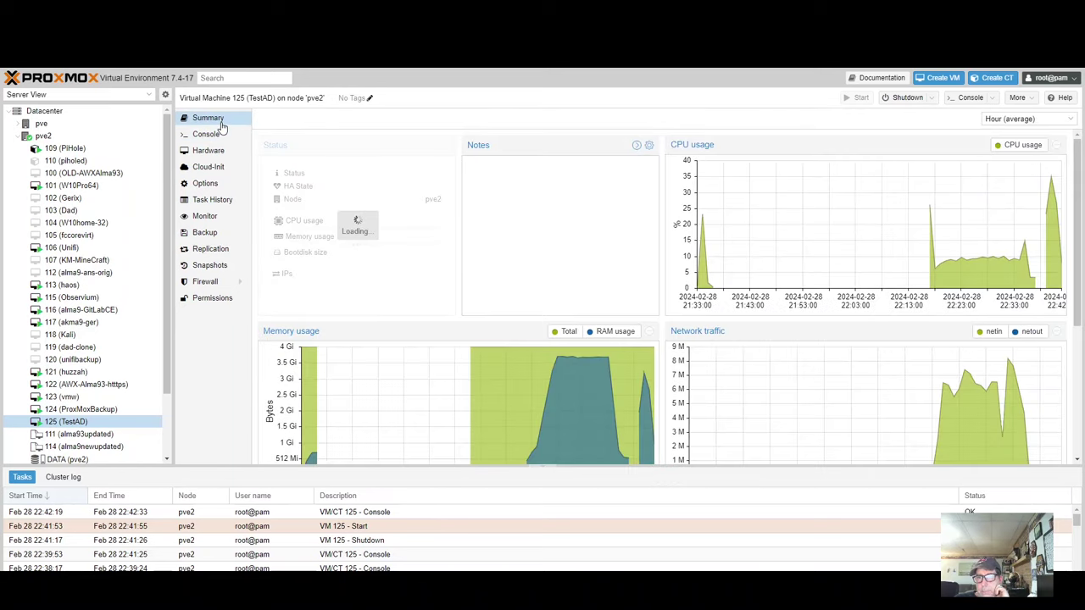